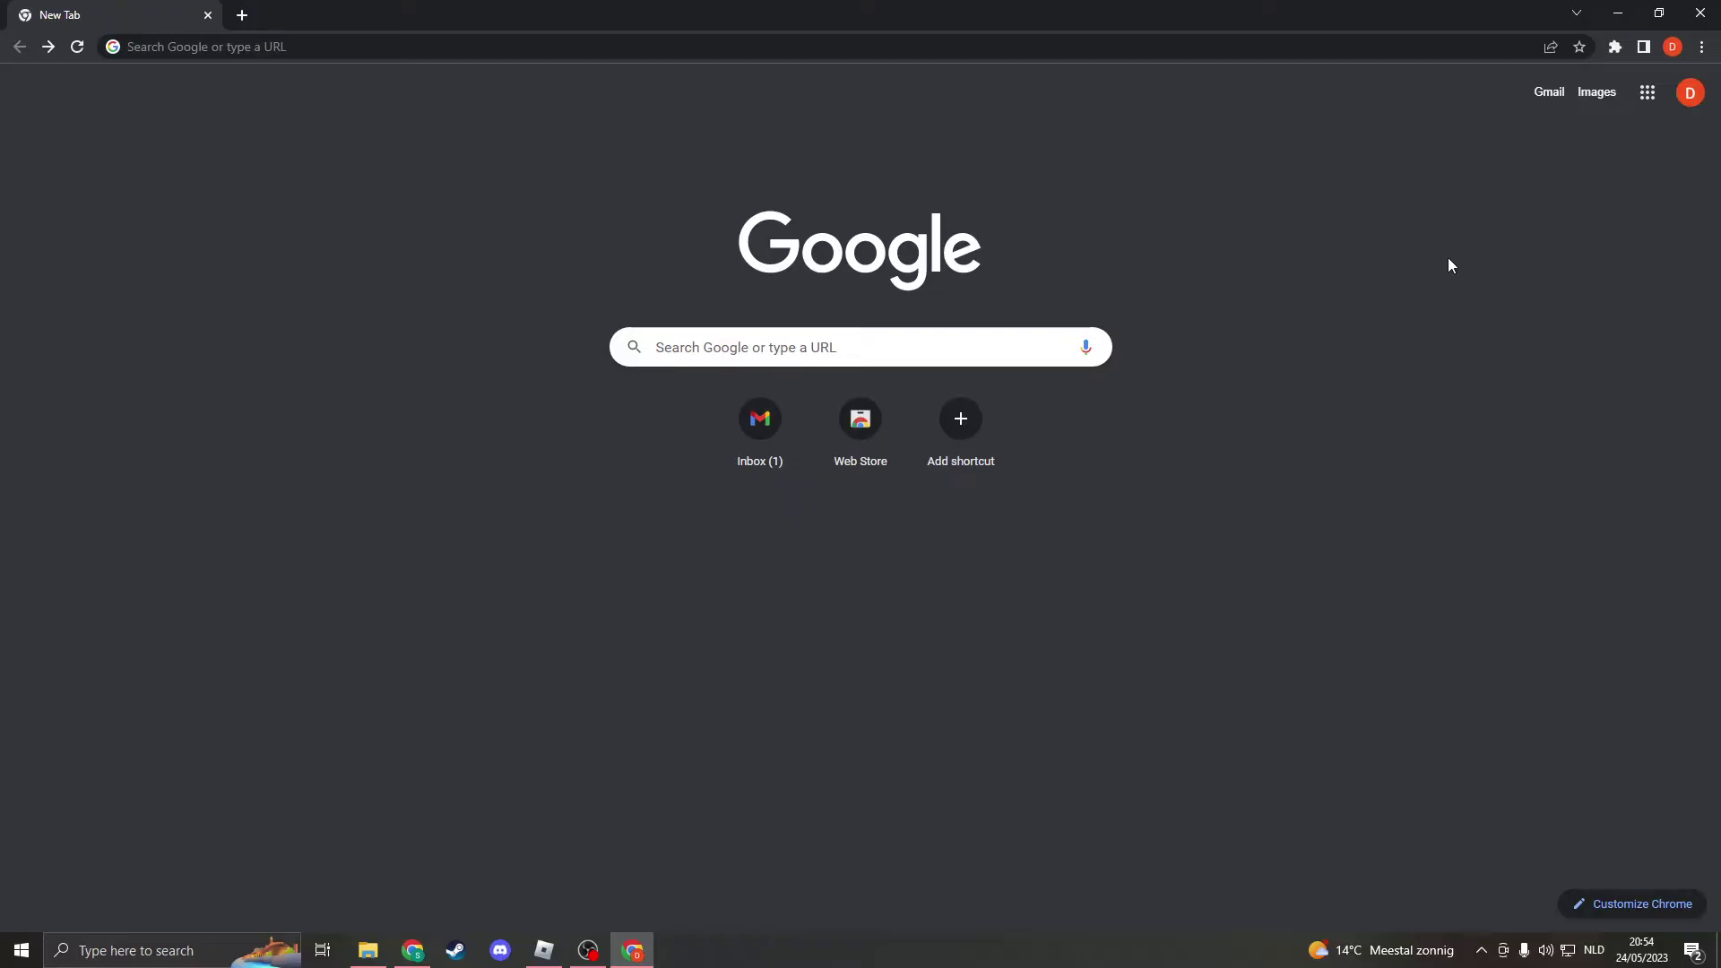
Go to Chrome's Privacy and security > Cookies and other site data settings page.
click(1702, 48)
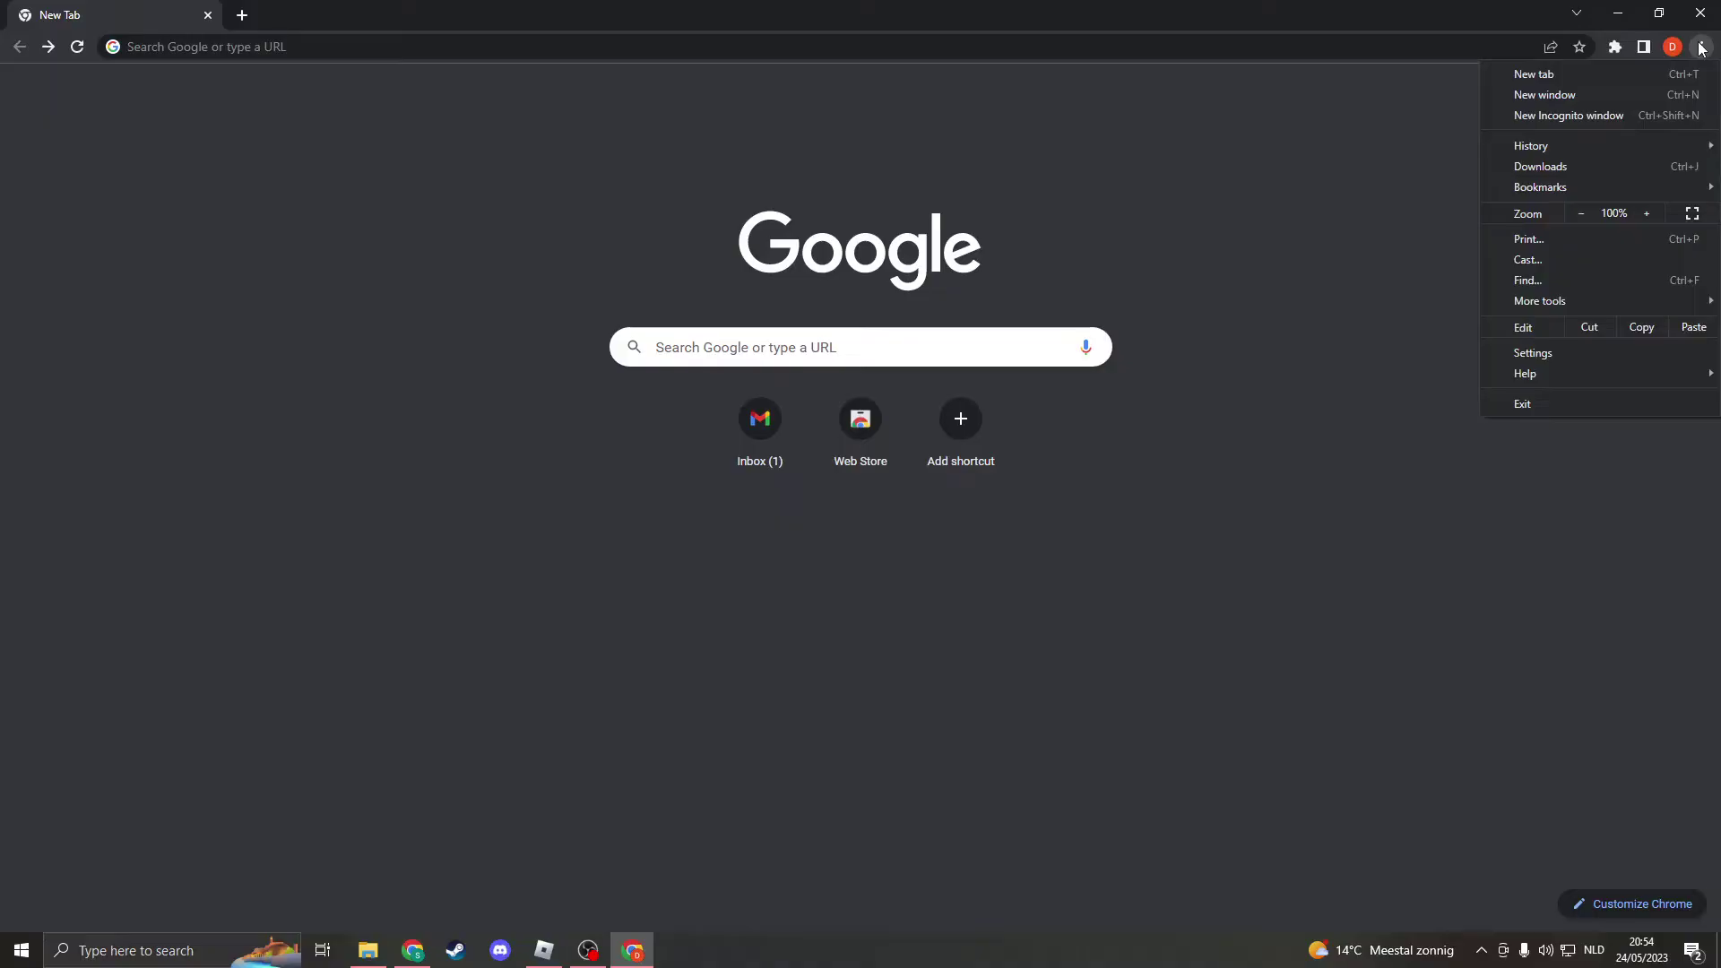
click(1597, 355)
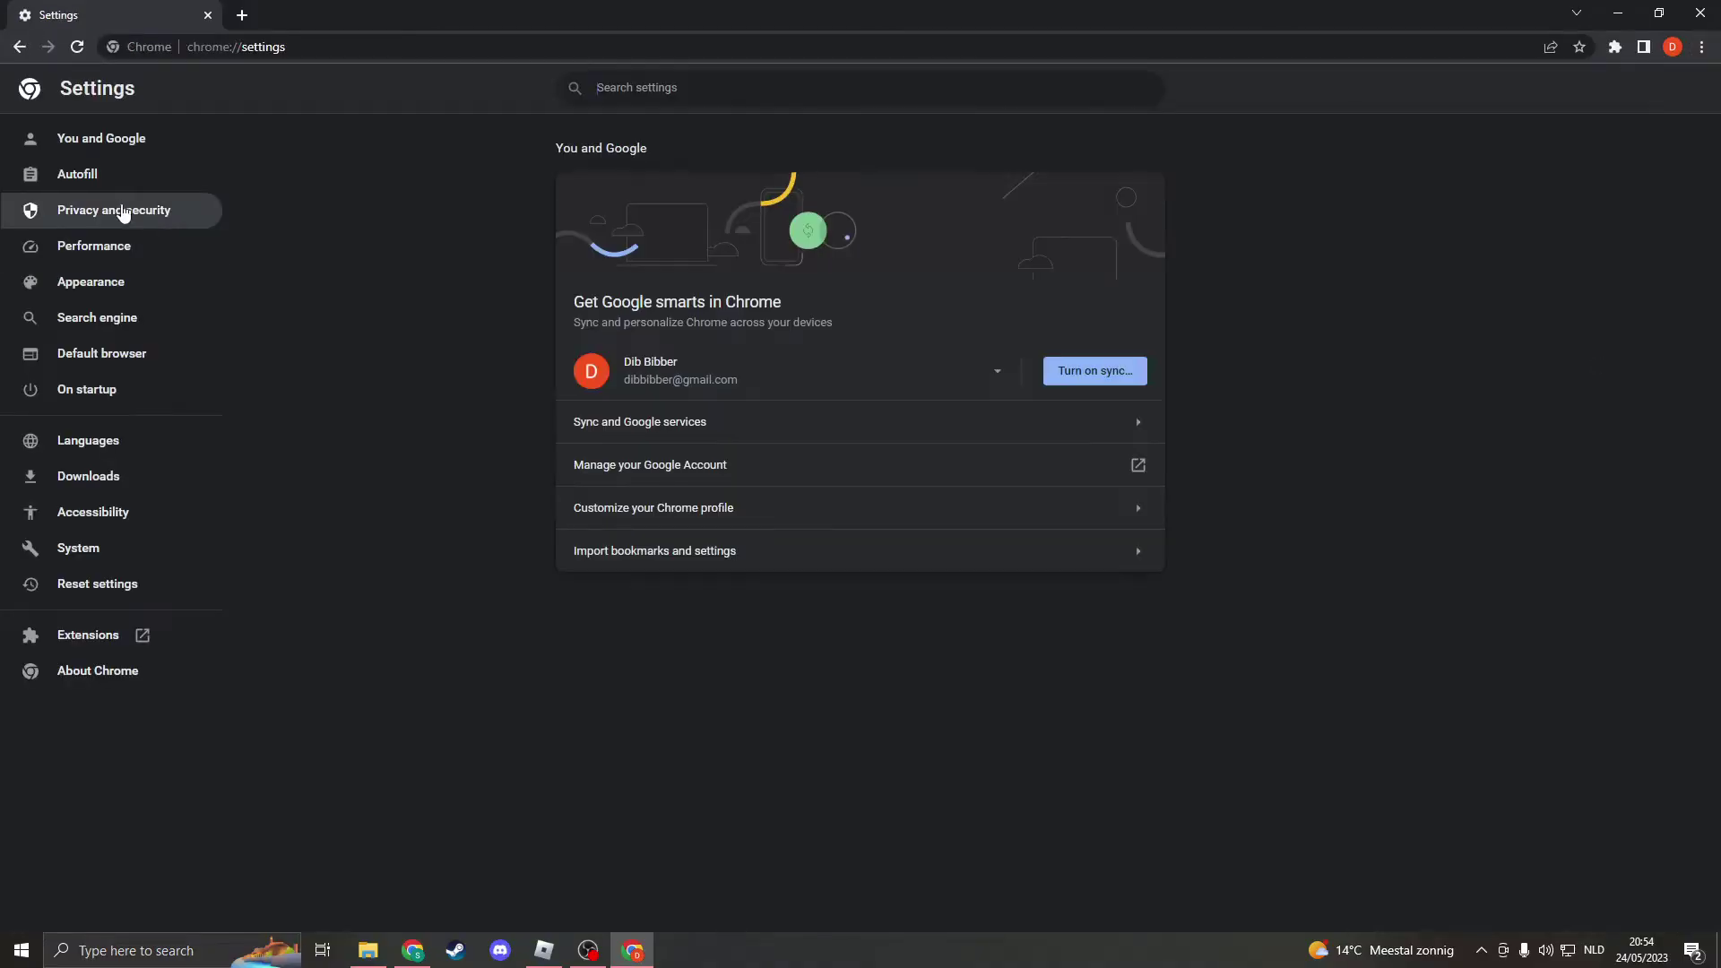
click(124, 212)
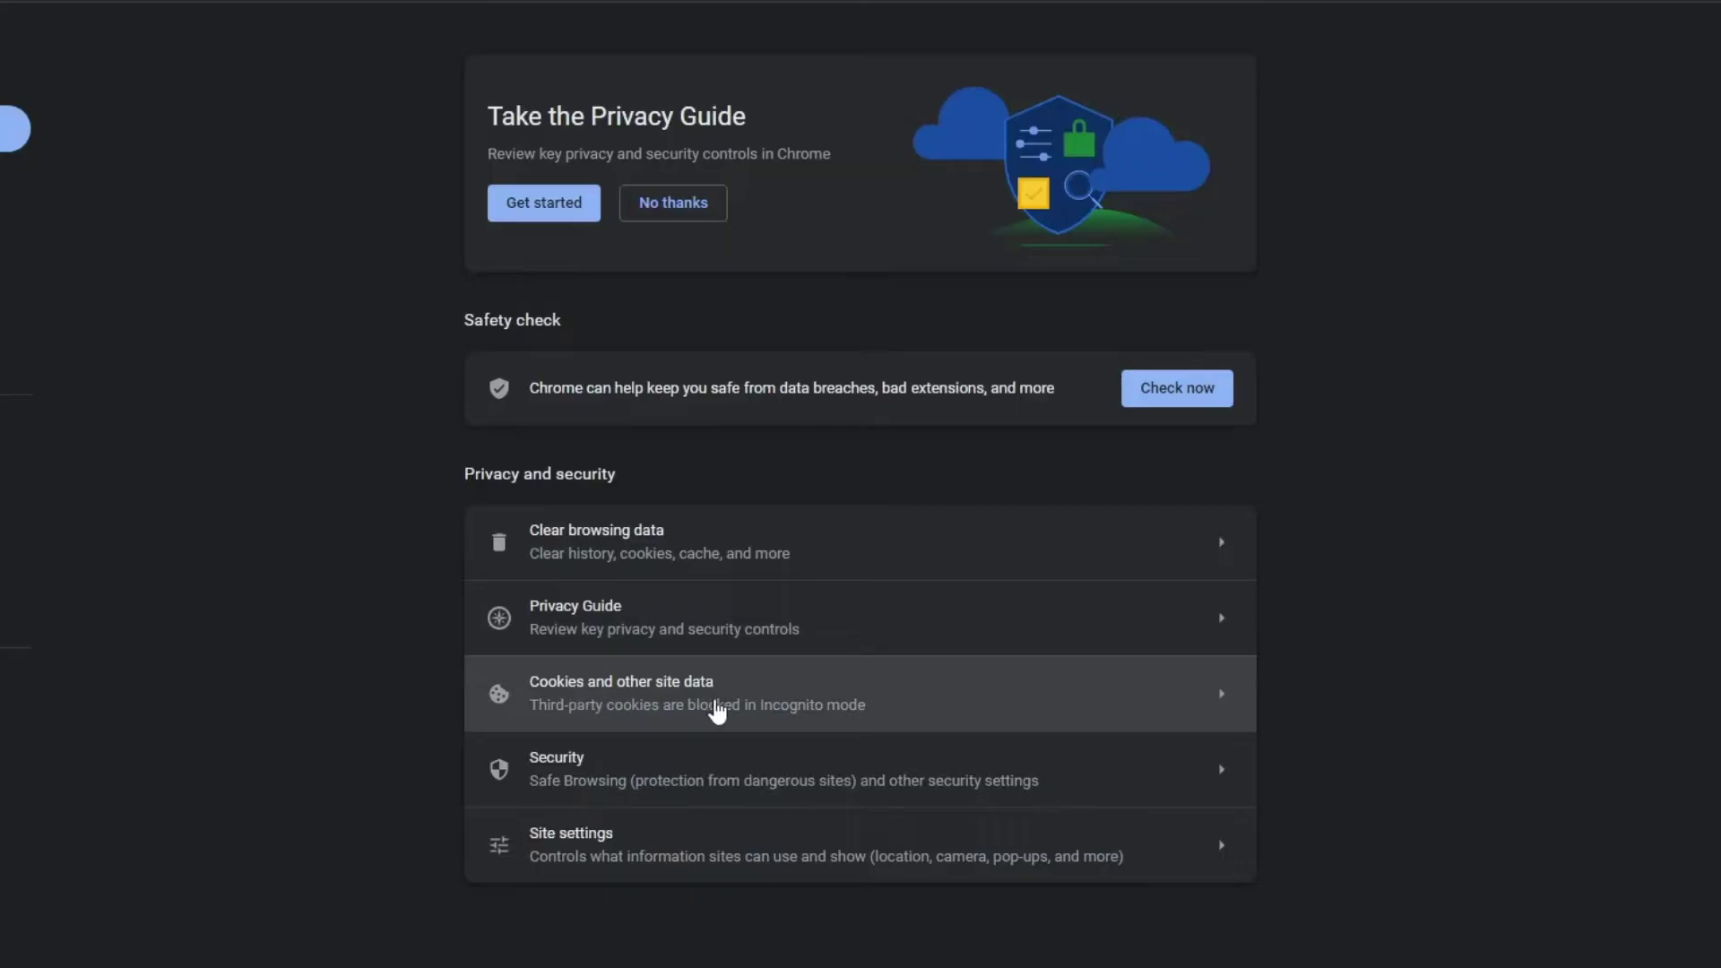
click(856, 708)
scroll(768, 642, down, 5)
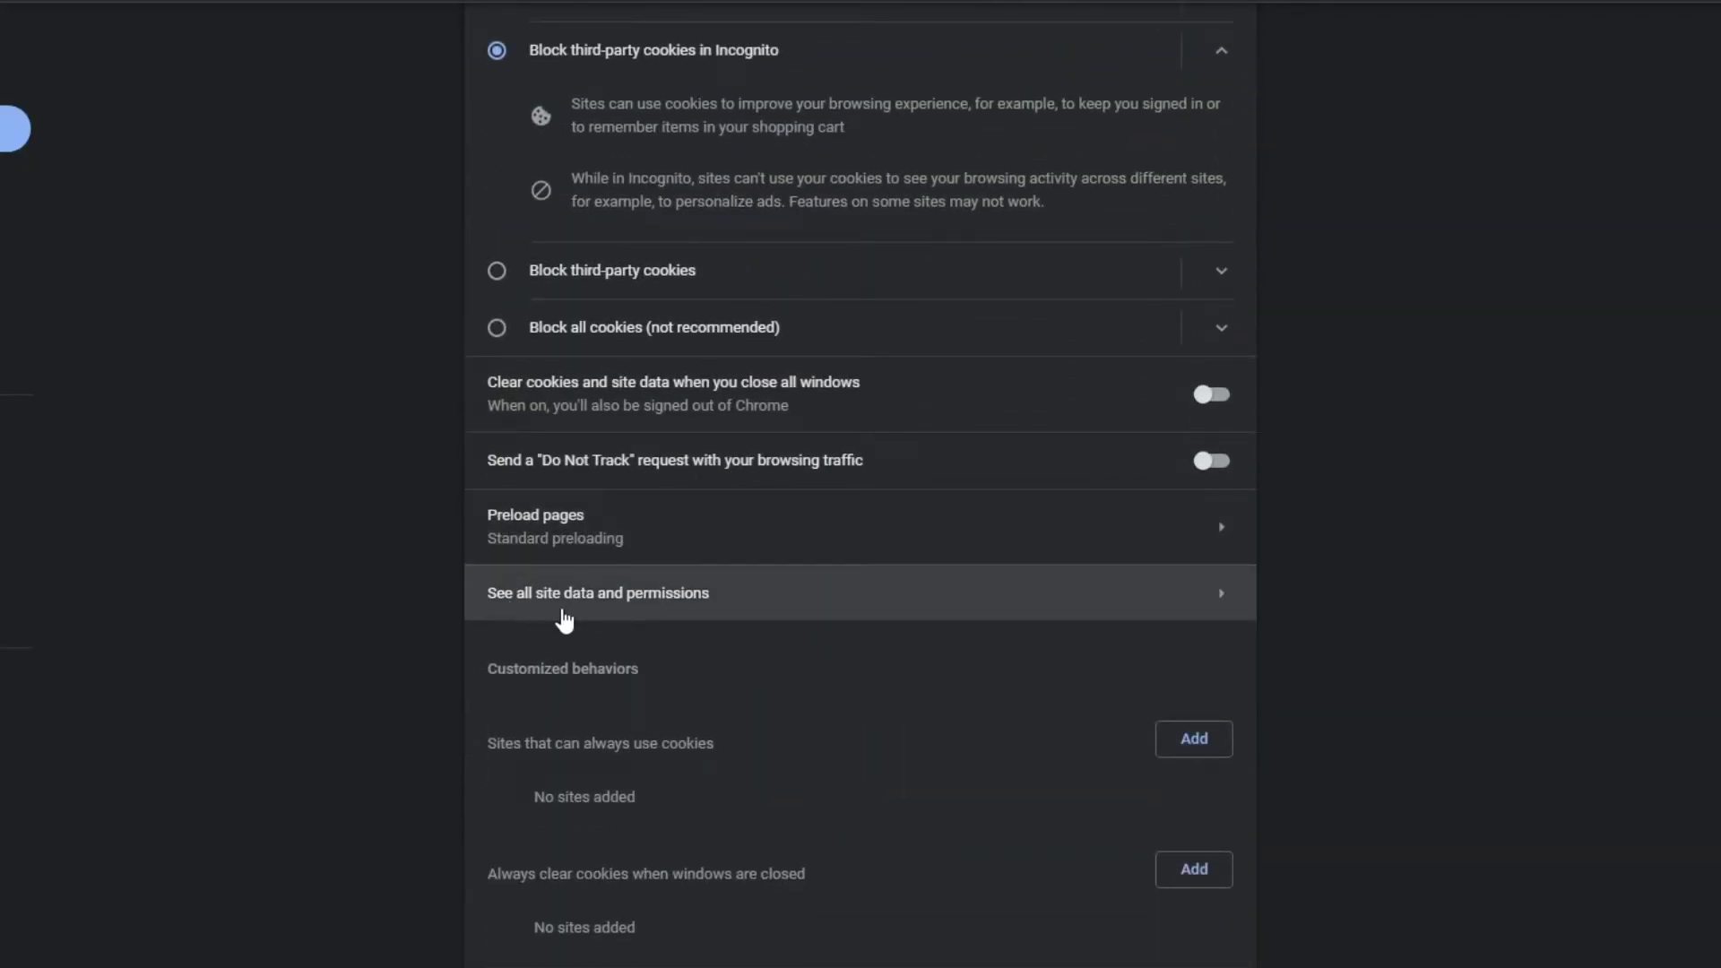
Filter All sites for 'open' and clear the stored openai.com cookies and site data.
click(811, 609)
click(1146, 37)
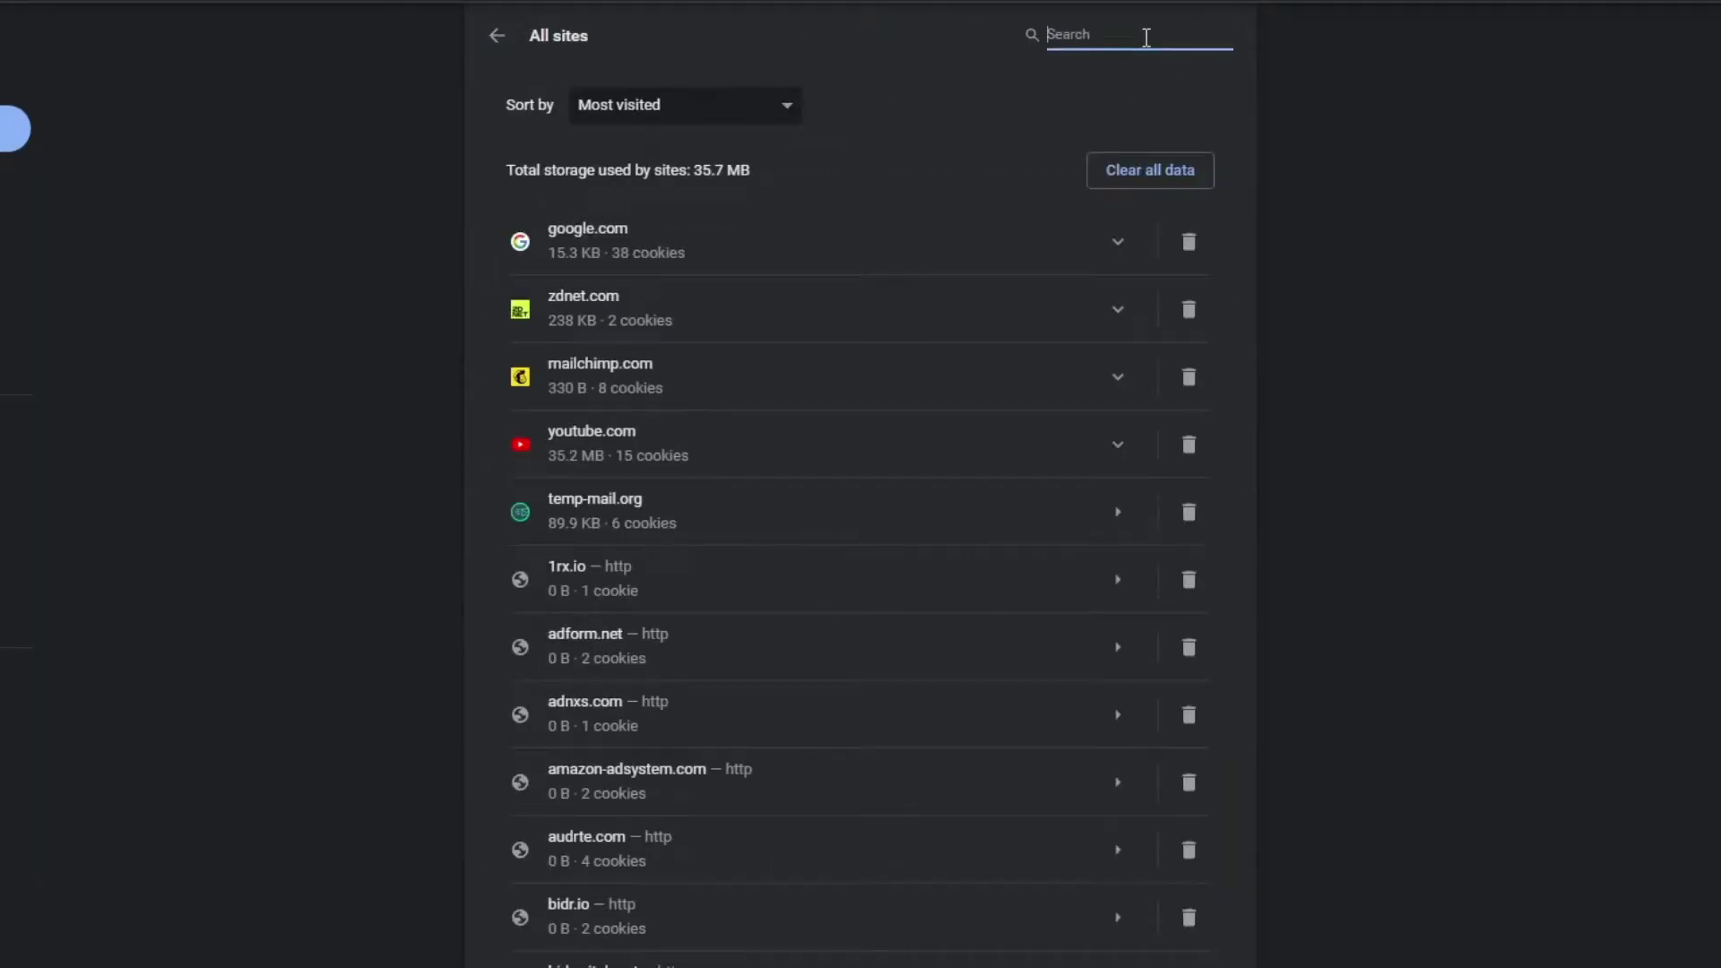
text(openai)
click(1118, 242)
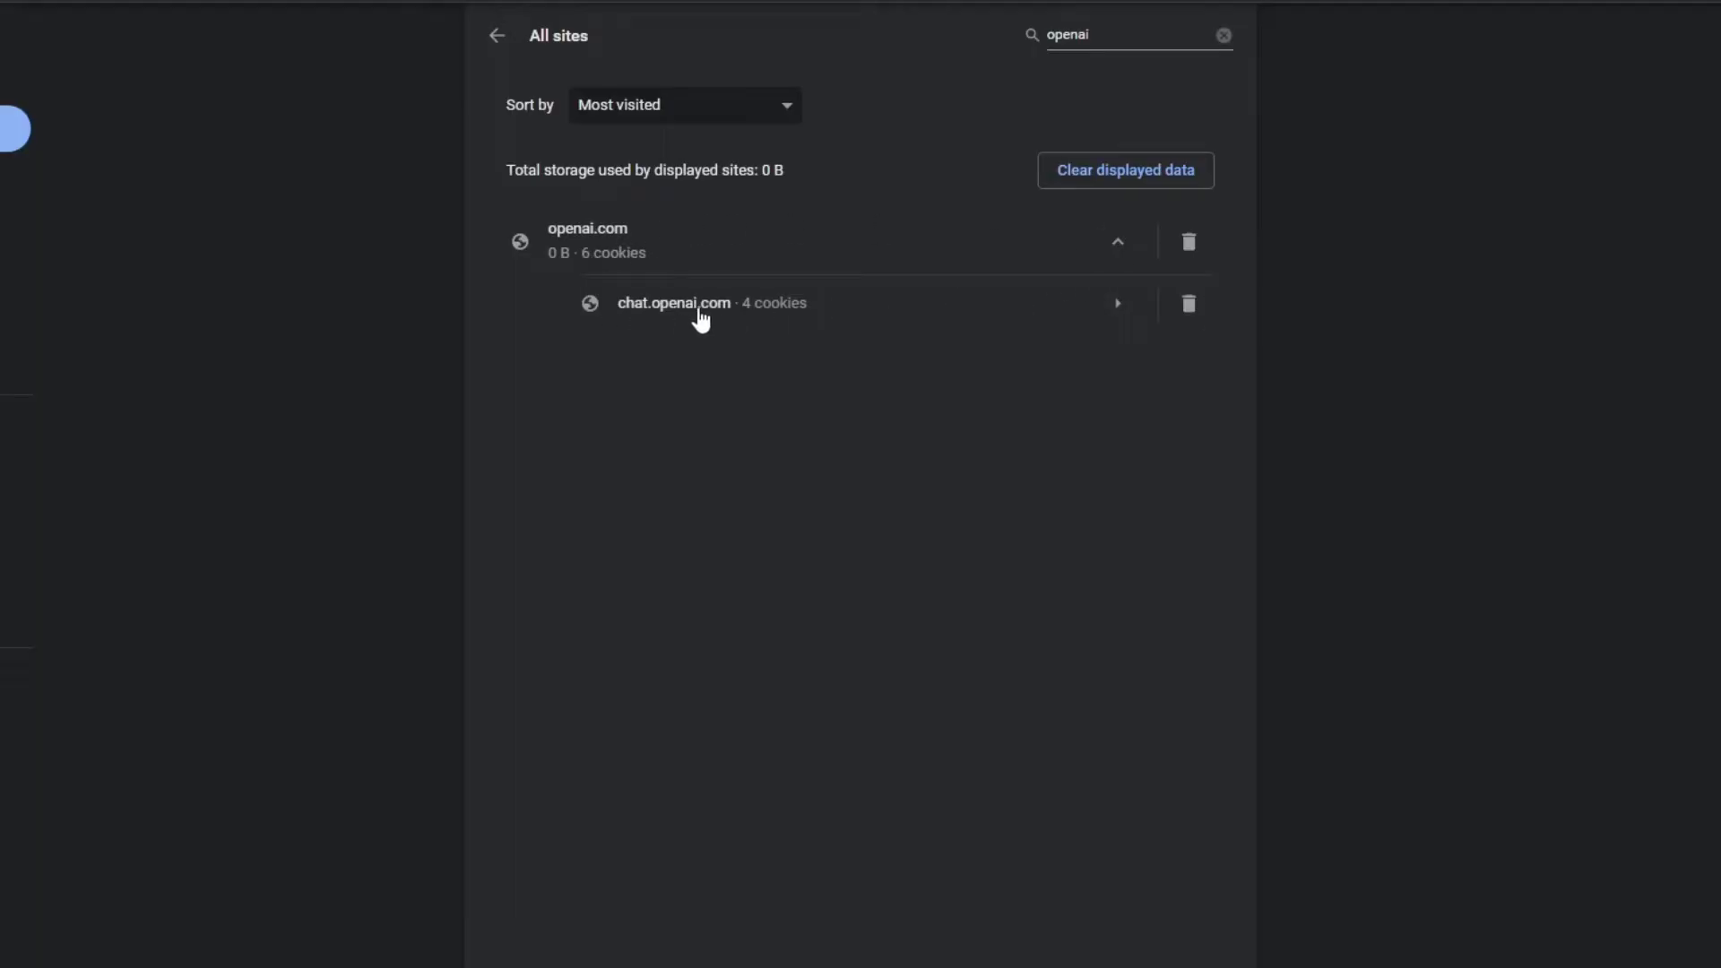
click(1116, 242)
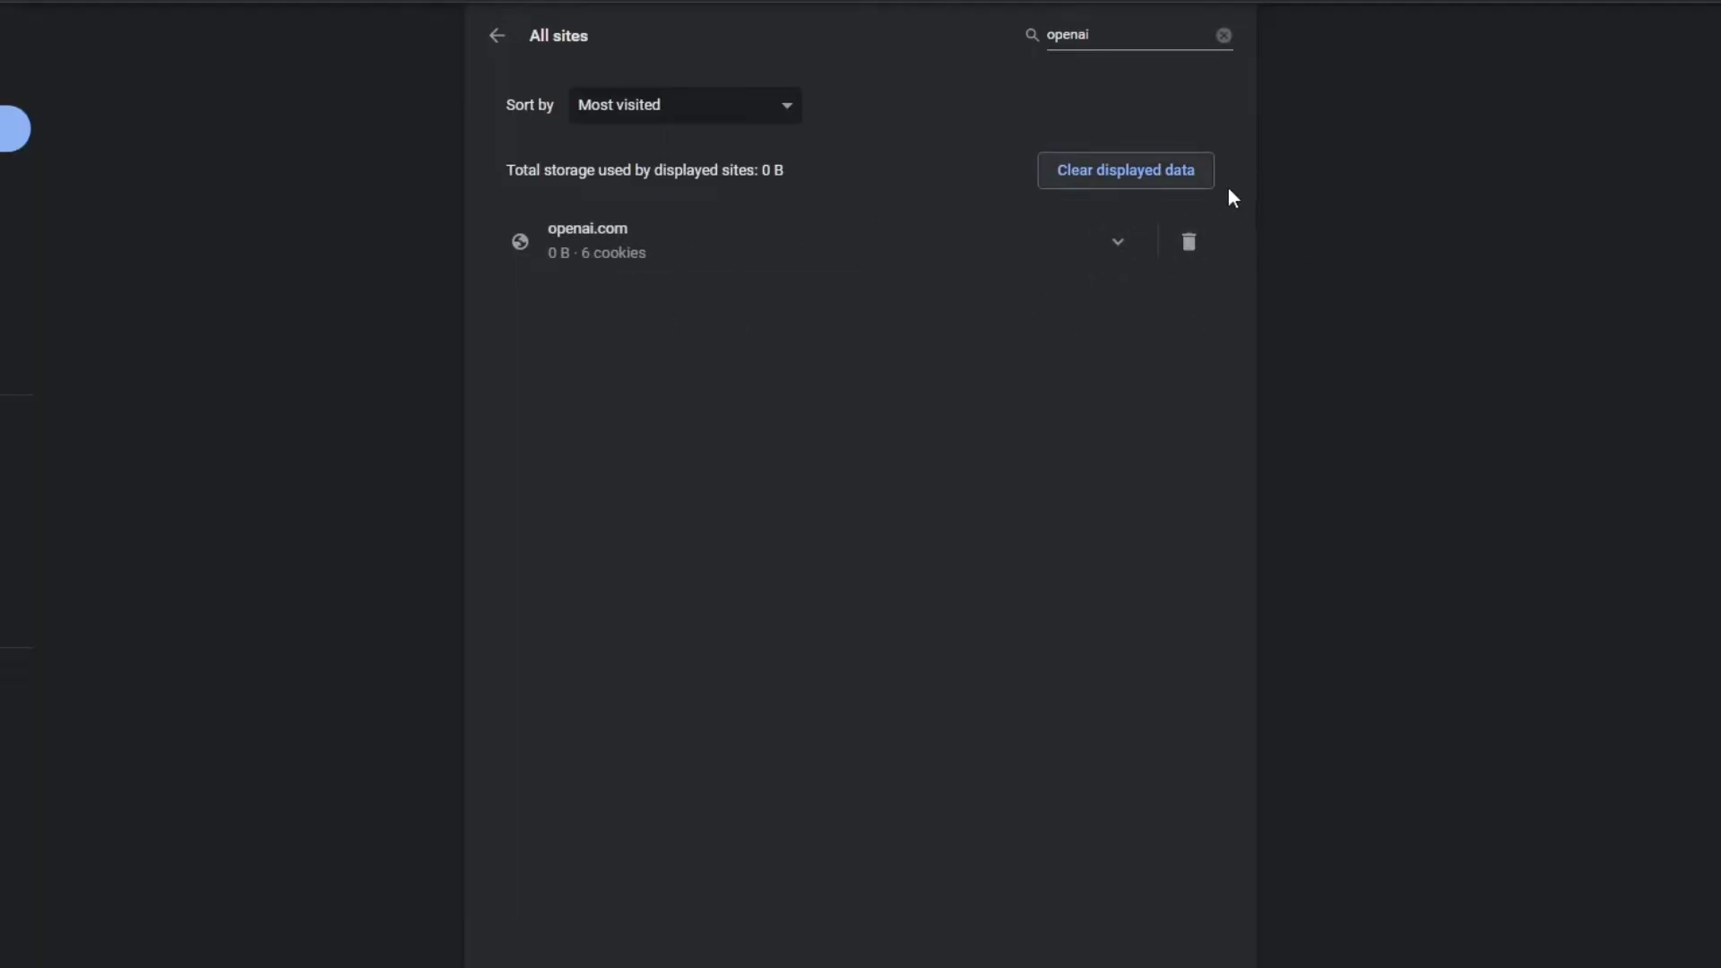
click(1176, 249)
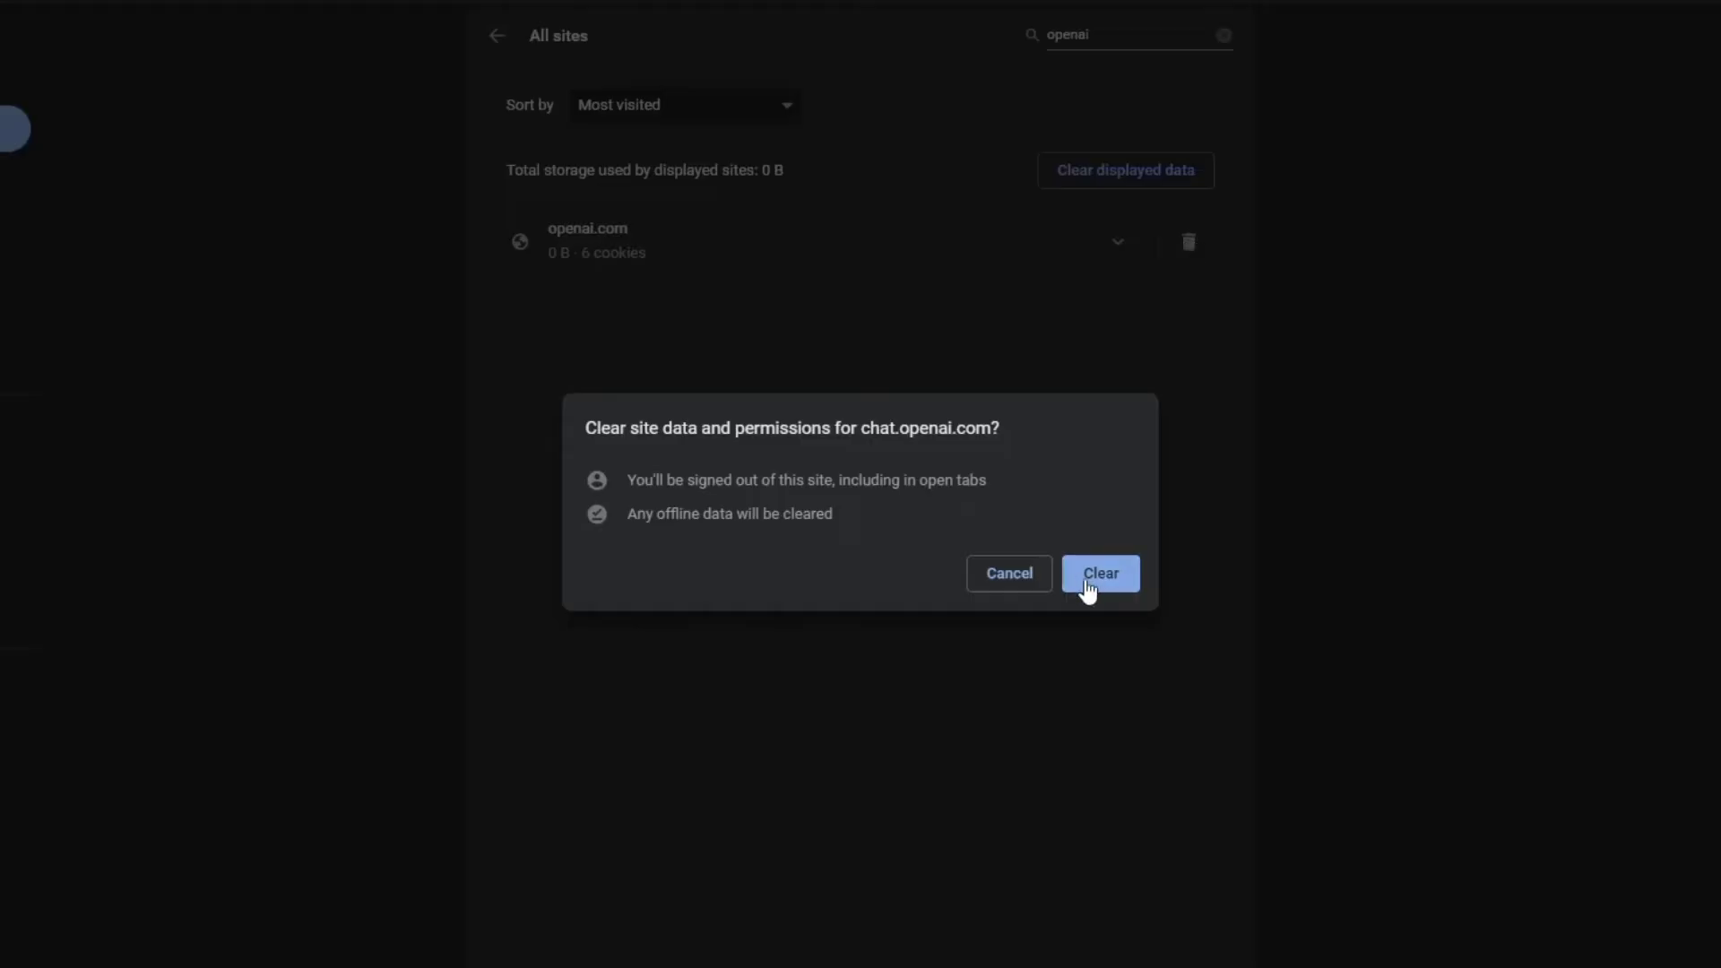
click(1092, 581)
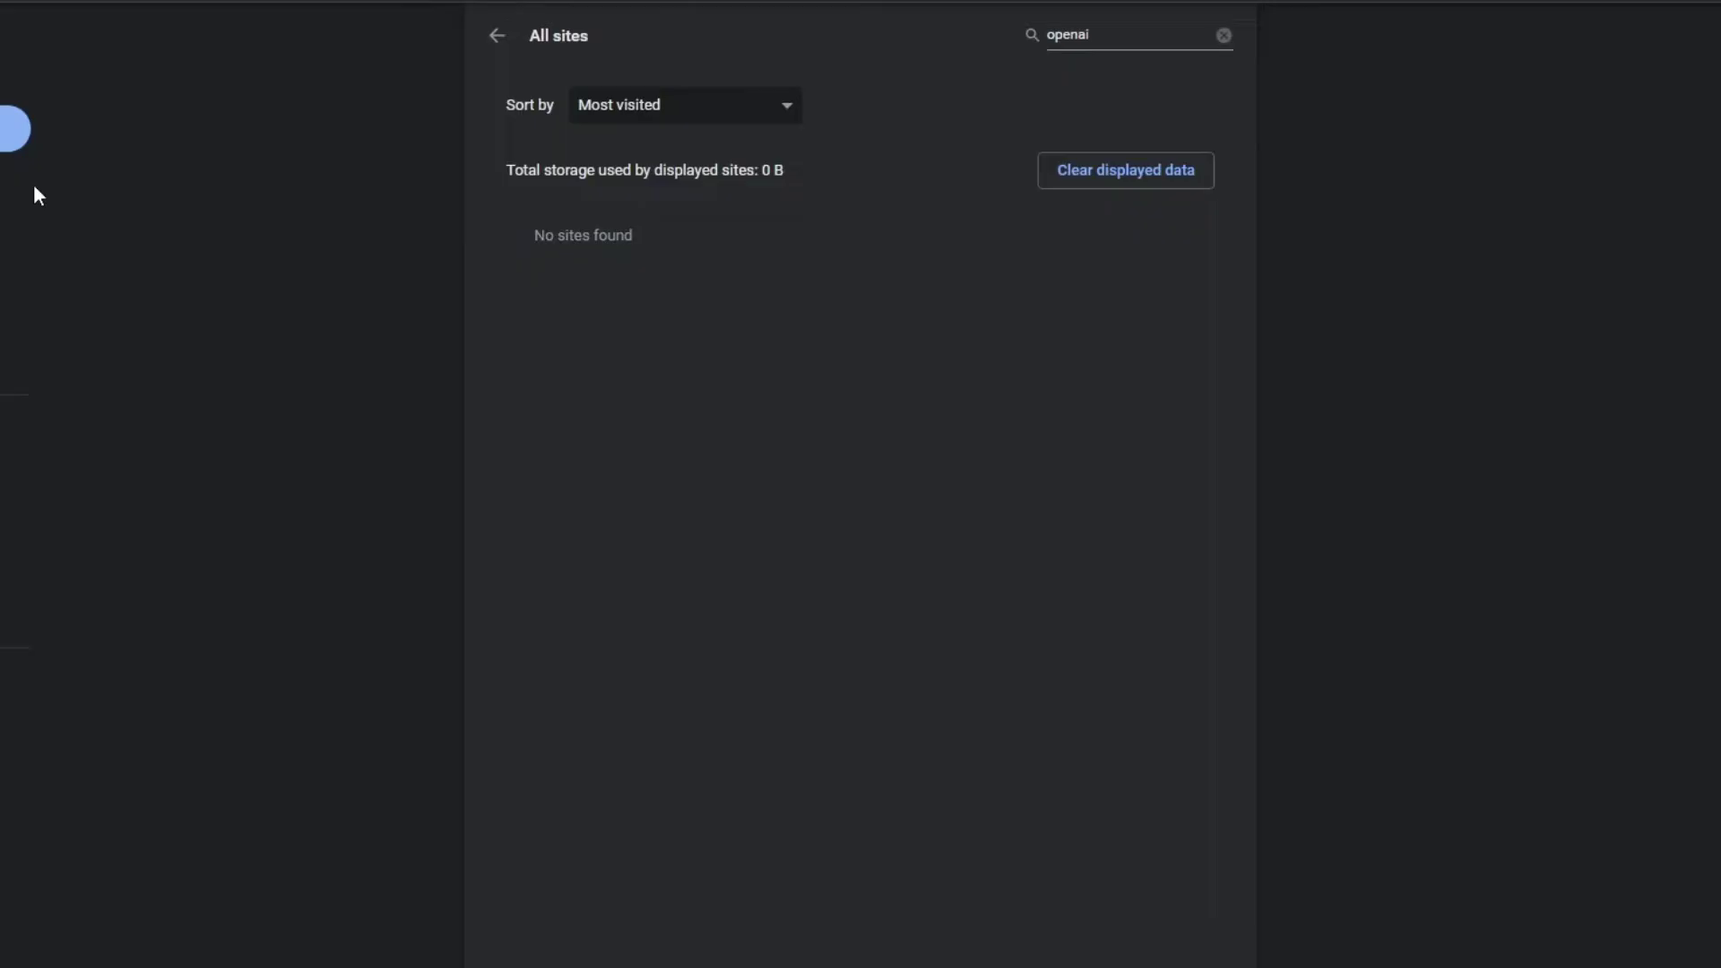
Switch off the Google Docs Offline and AdBlock extensions, then open a new tab.
click(1224, 38)
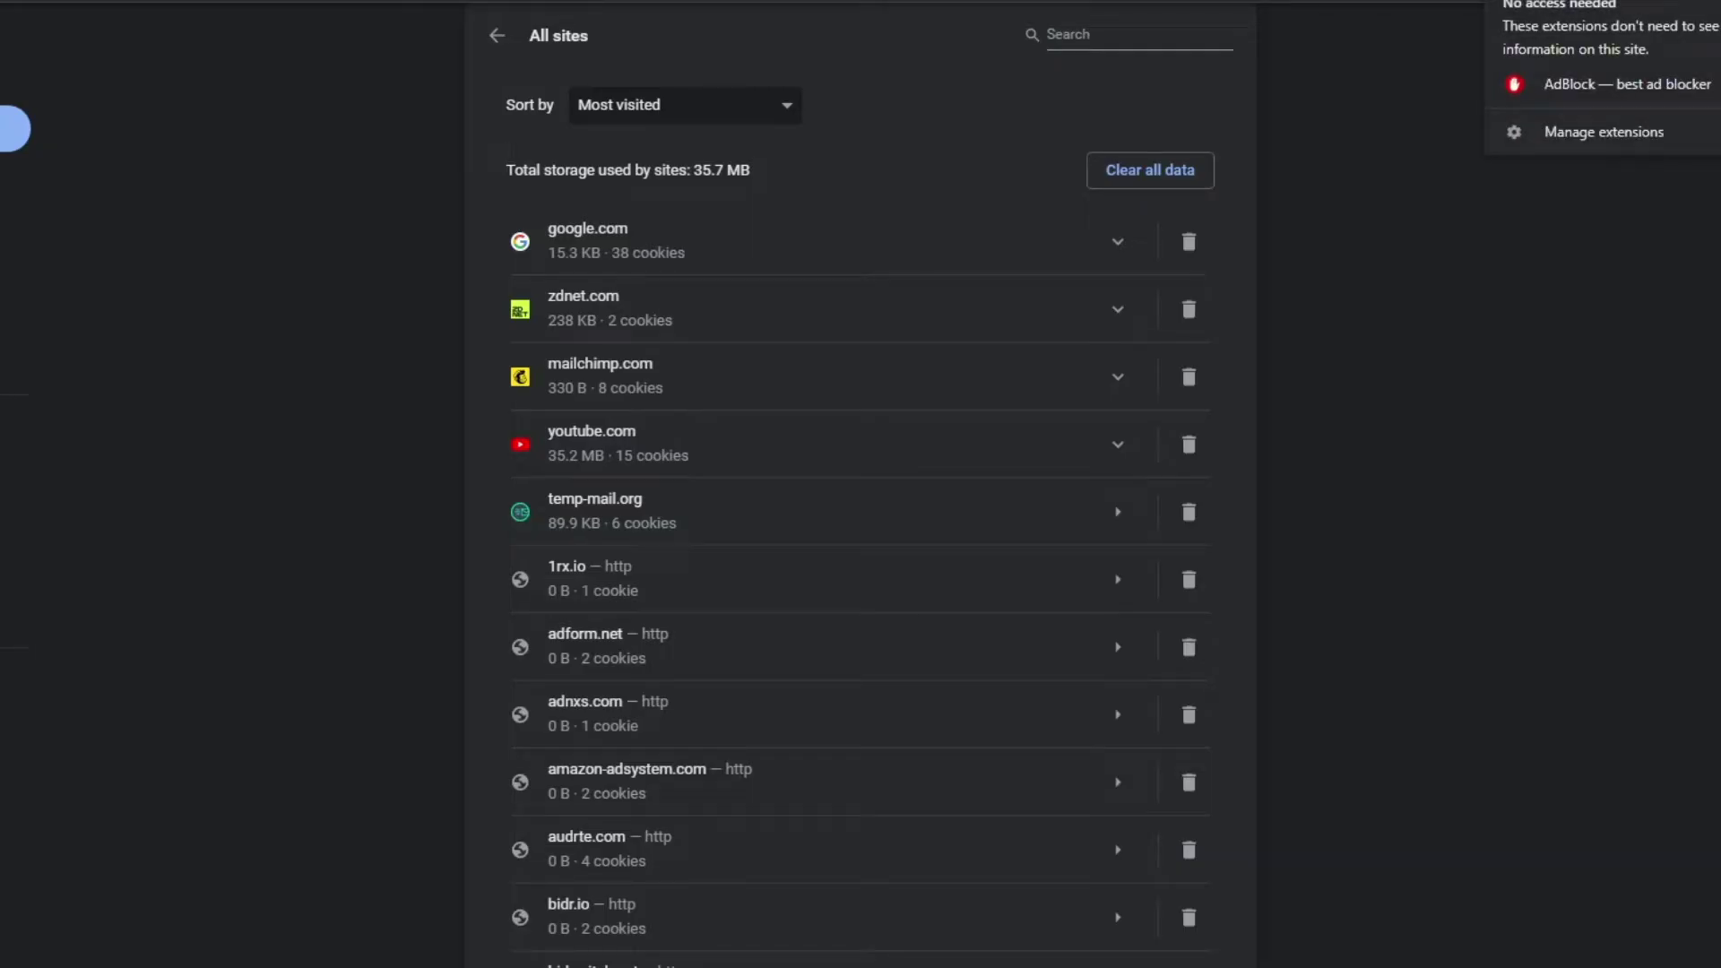
click(1604, 133)
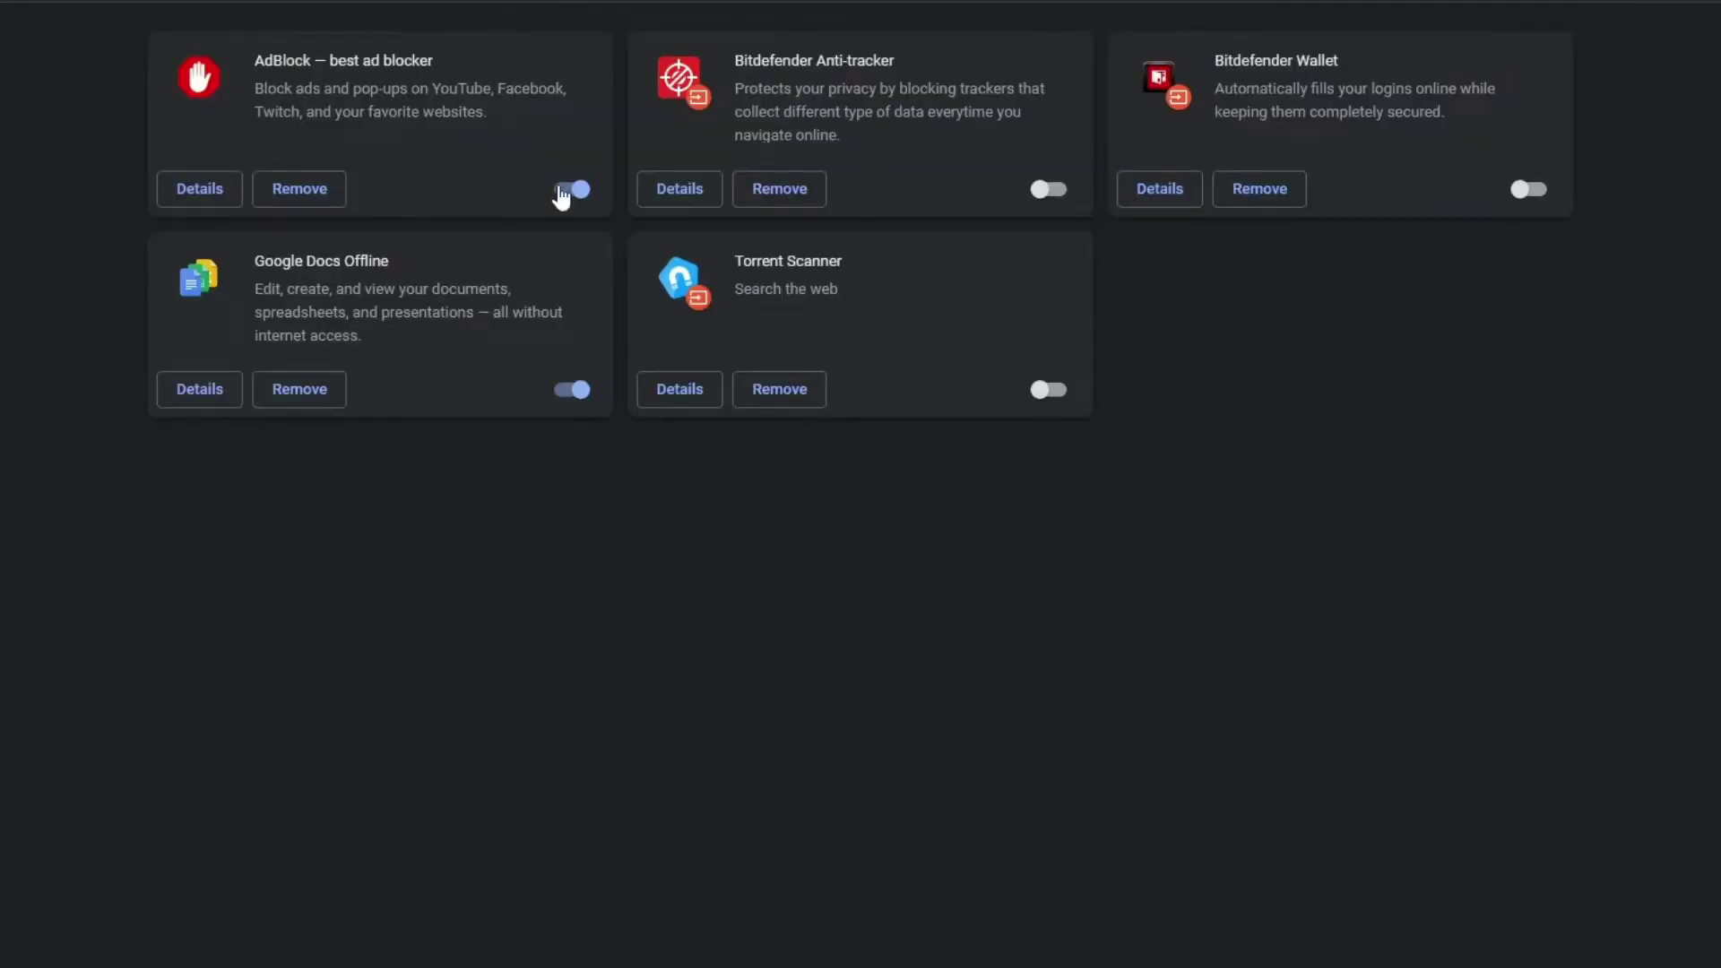
click(571, 387)
click(564, 189)
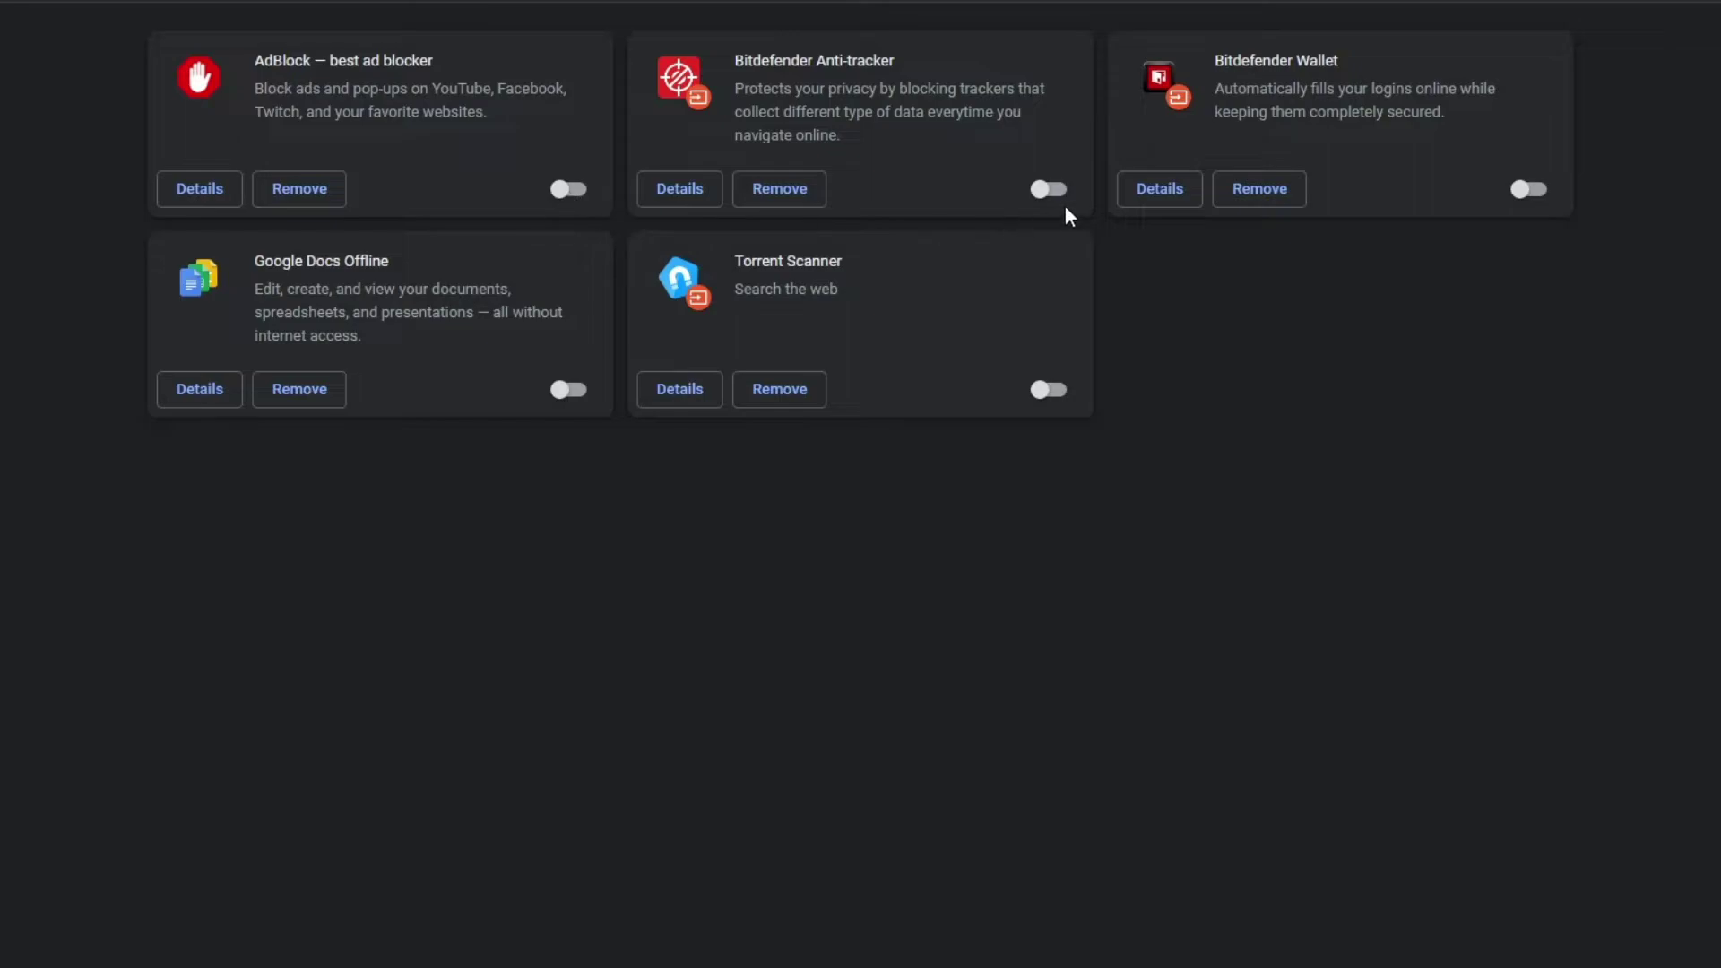
click(564, 190)
key(ctrl+t)
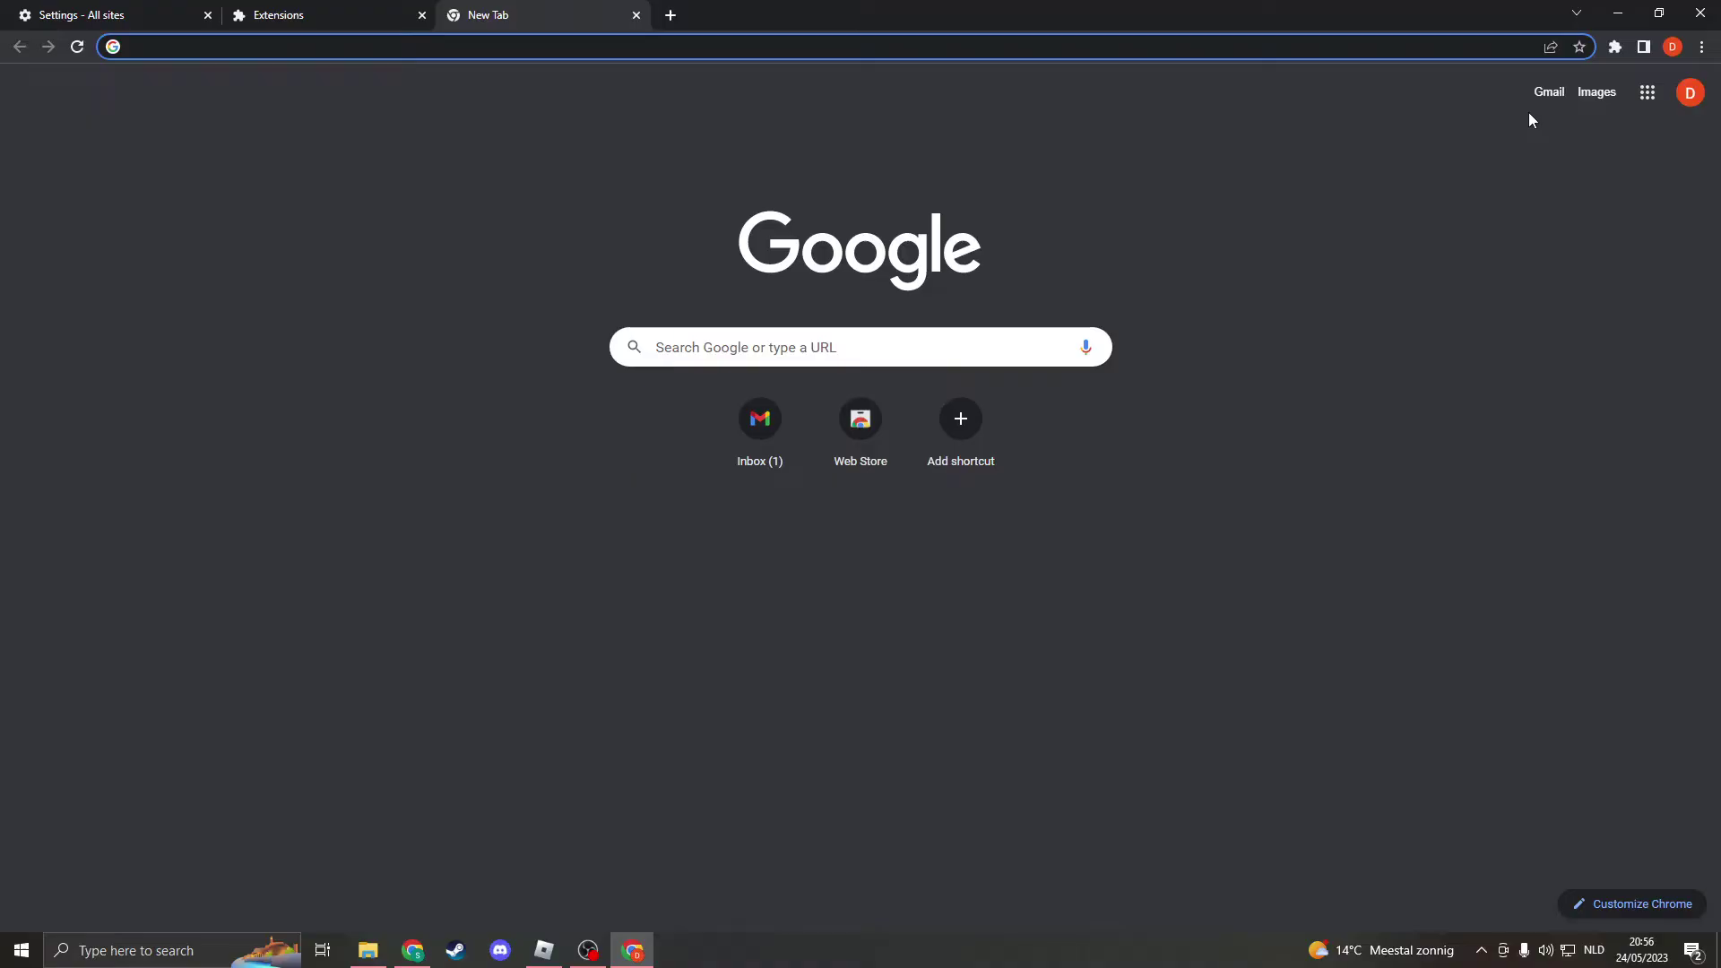
Search Google for 'extensions chrome store' and open the Chrome Web Store.
click(298, 45)
text(ex)
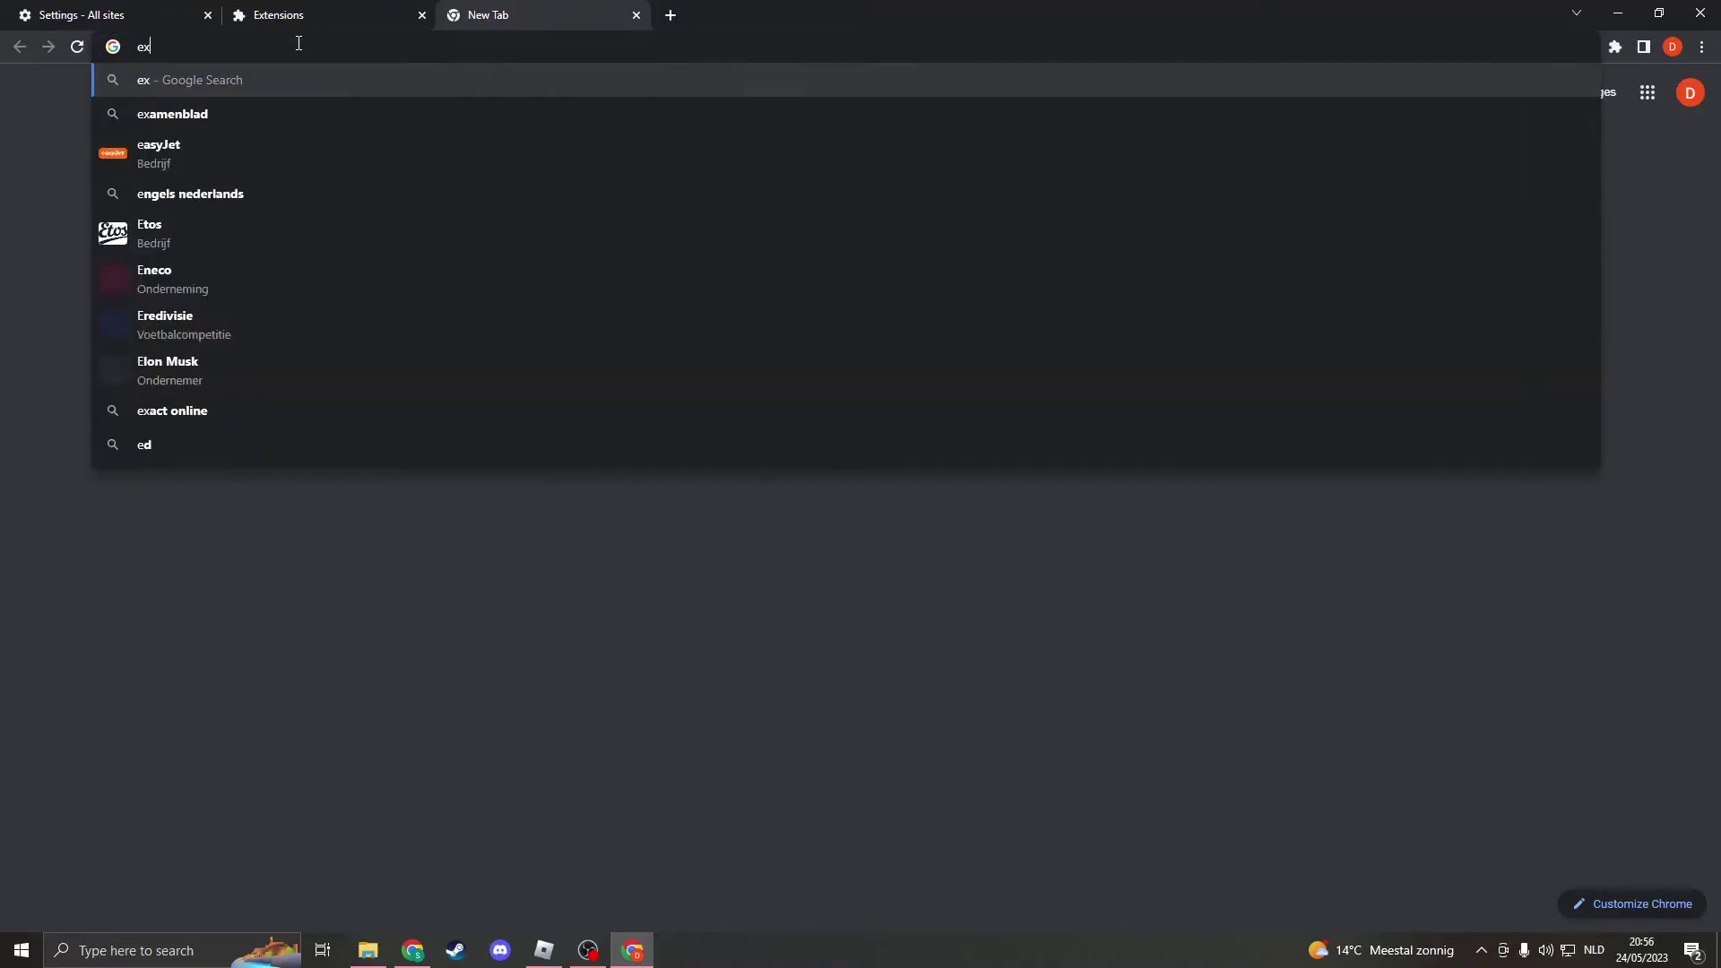
text(tensions)
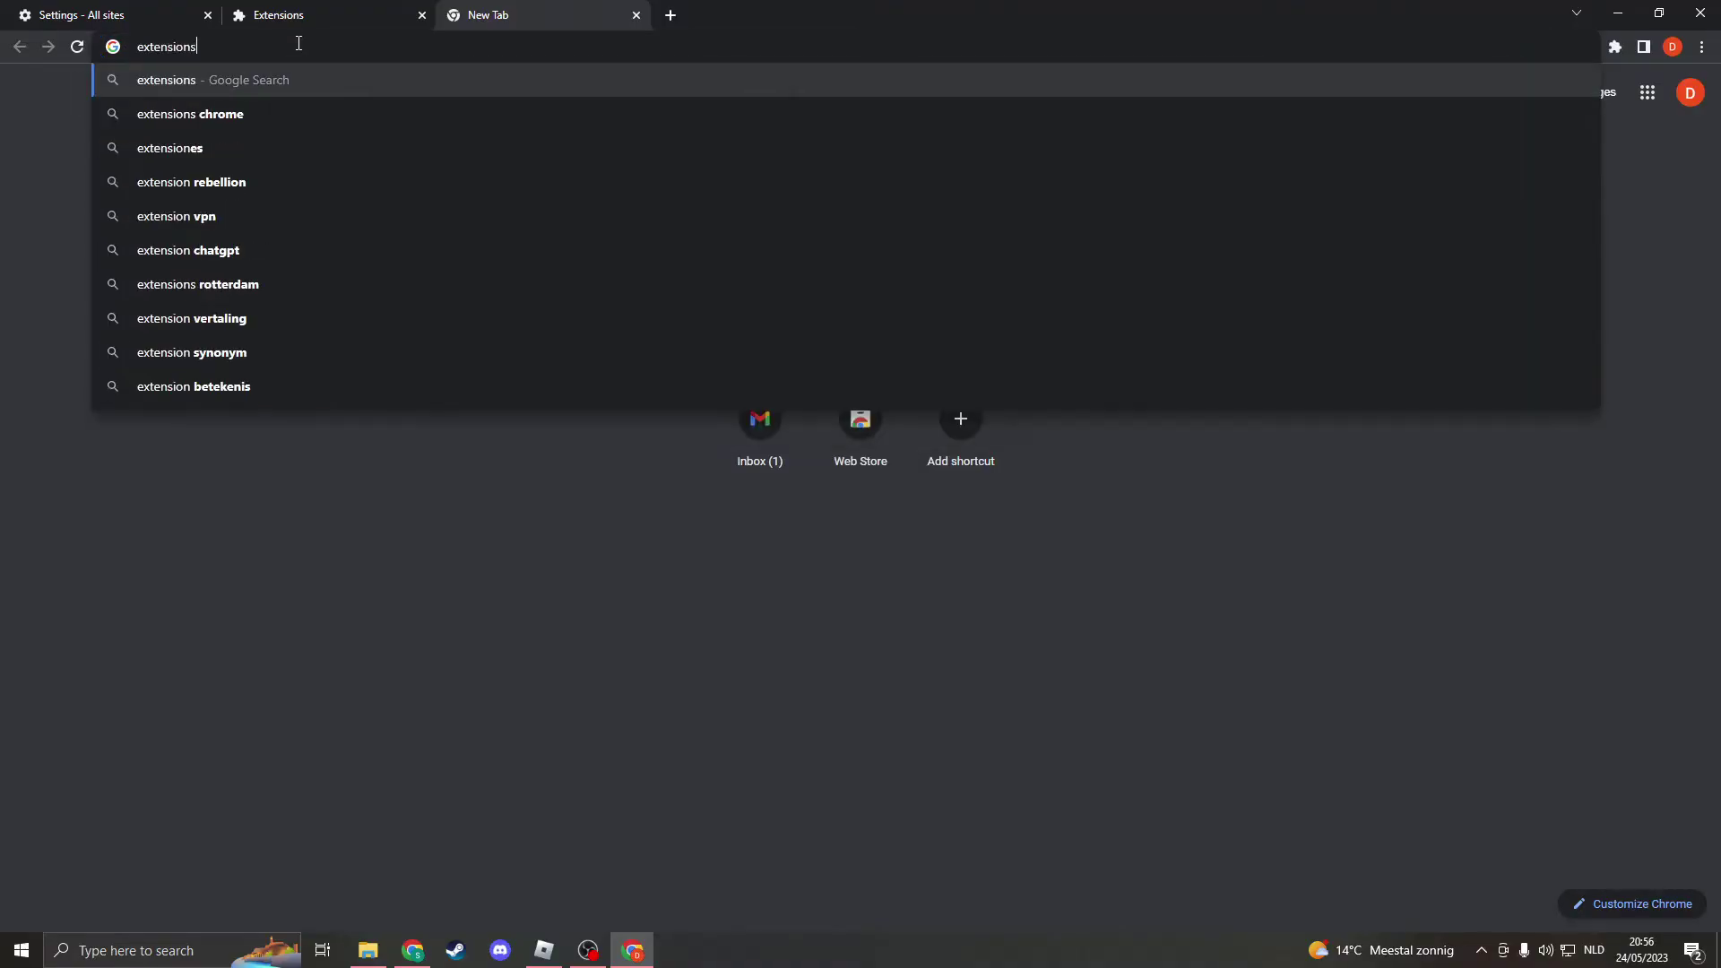
text( chrome store)
key(Return)
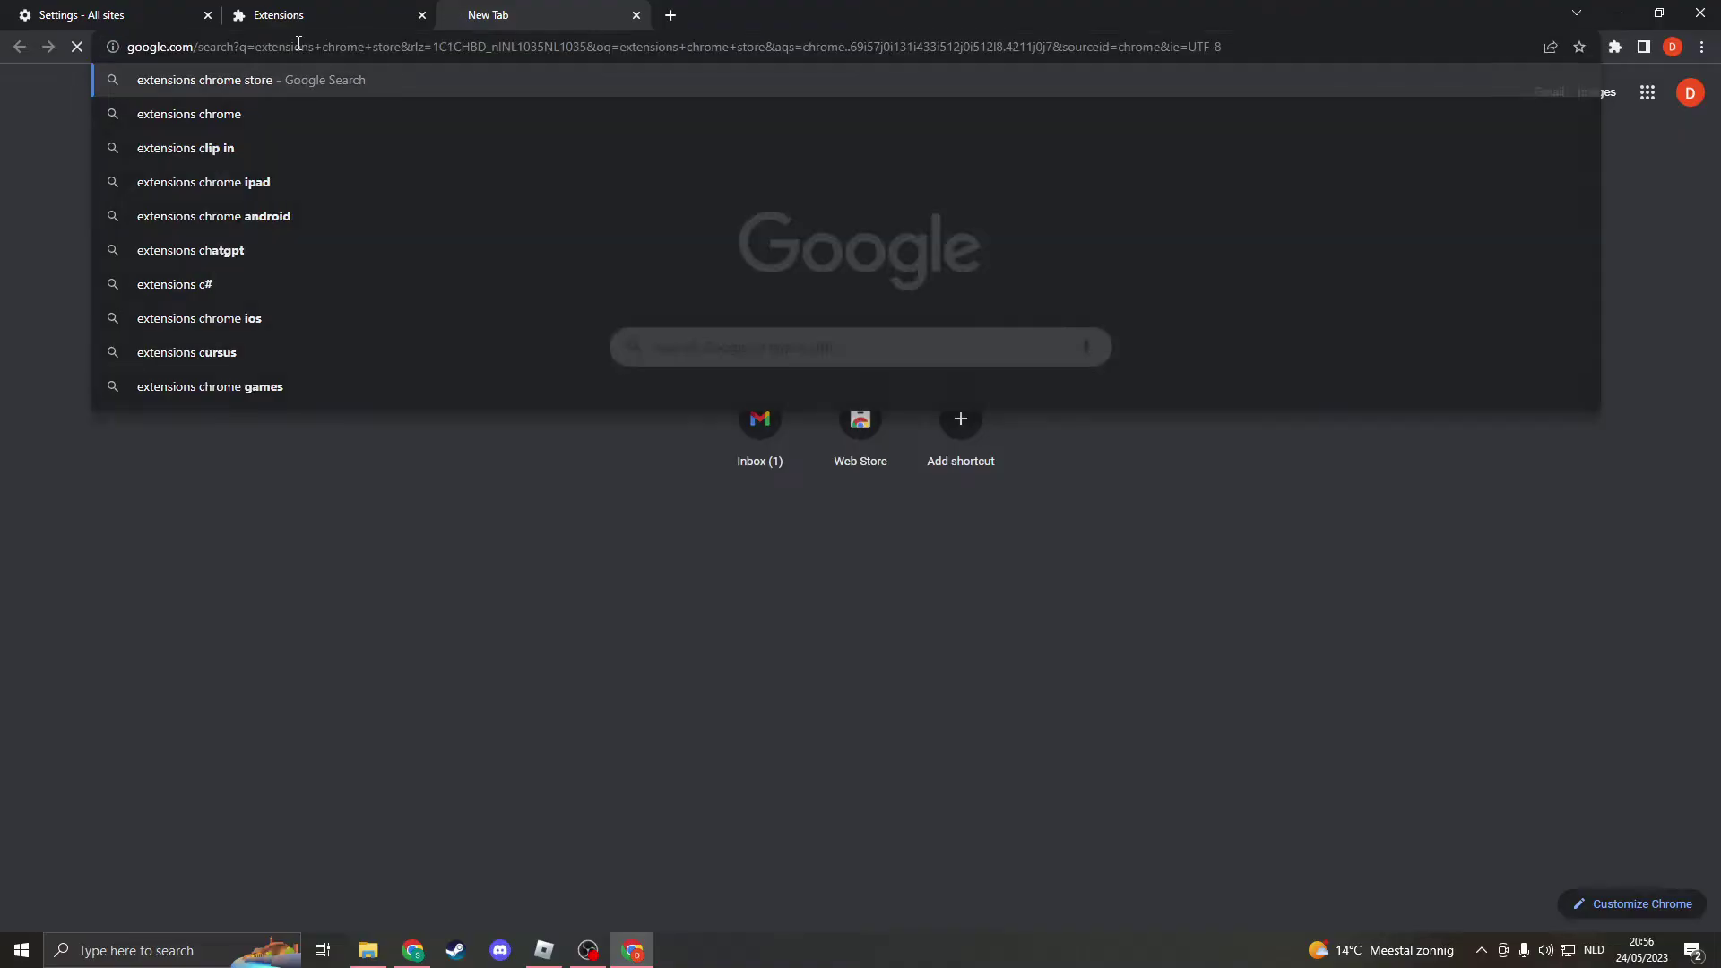
click(294, 592)
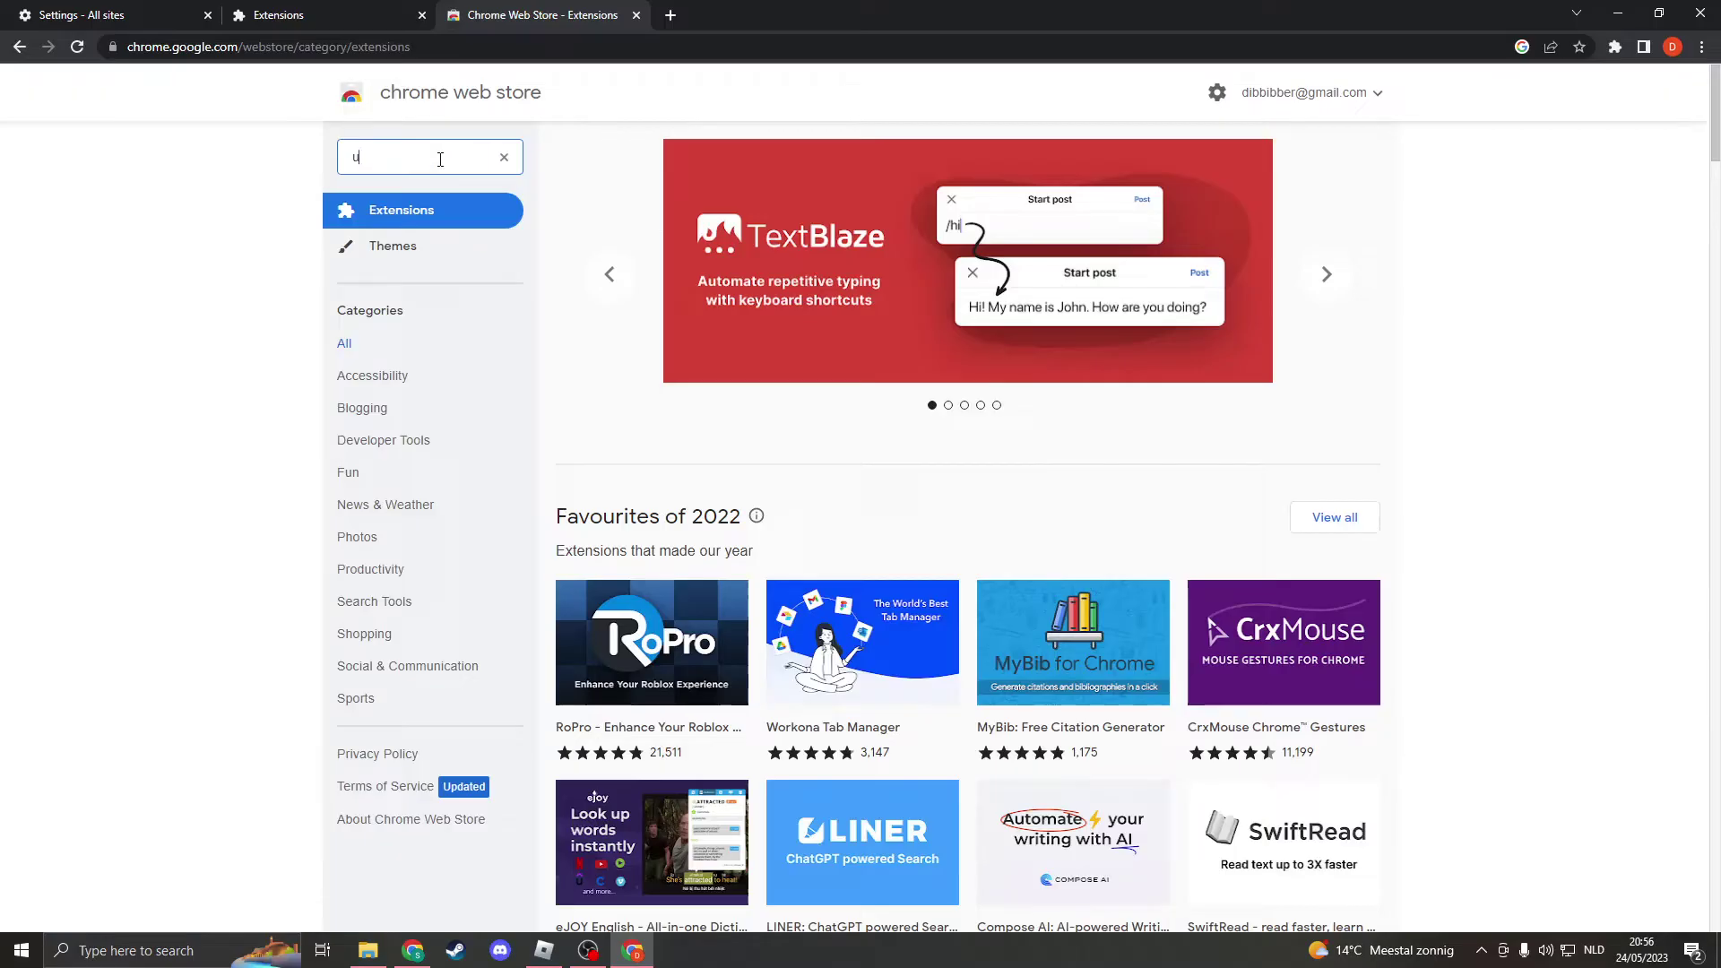
Search the store for urbanvpn and add the Urban VPN Proxy extension to Chrome.
text(rbanvpn)
key(Return)
click(649, 258)
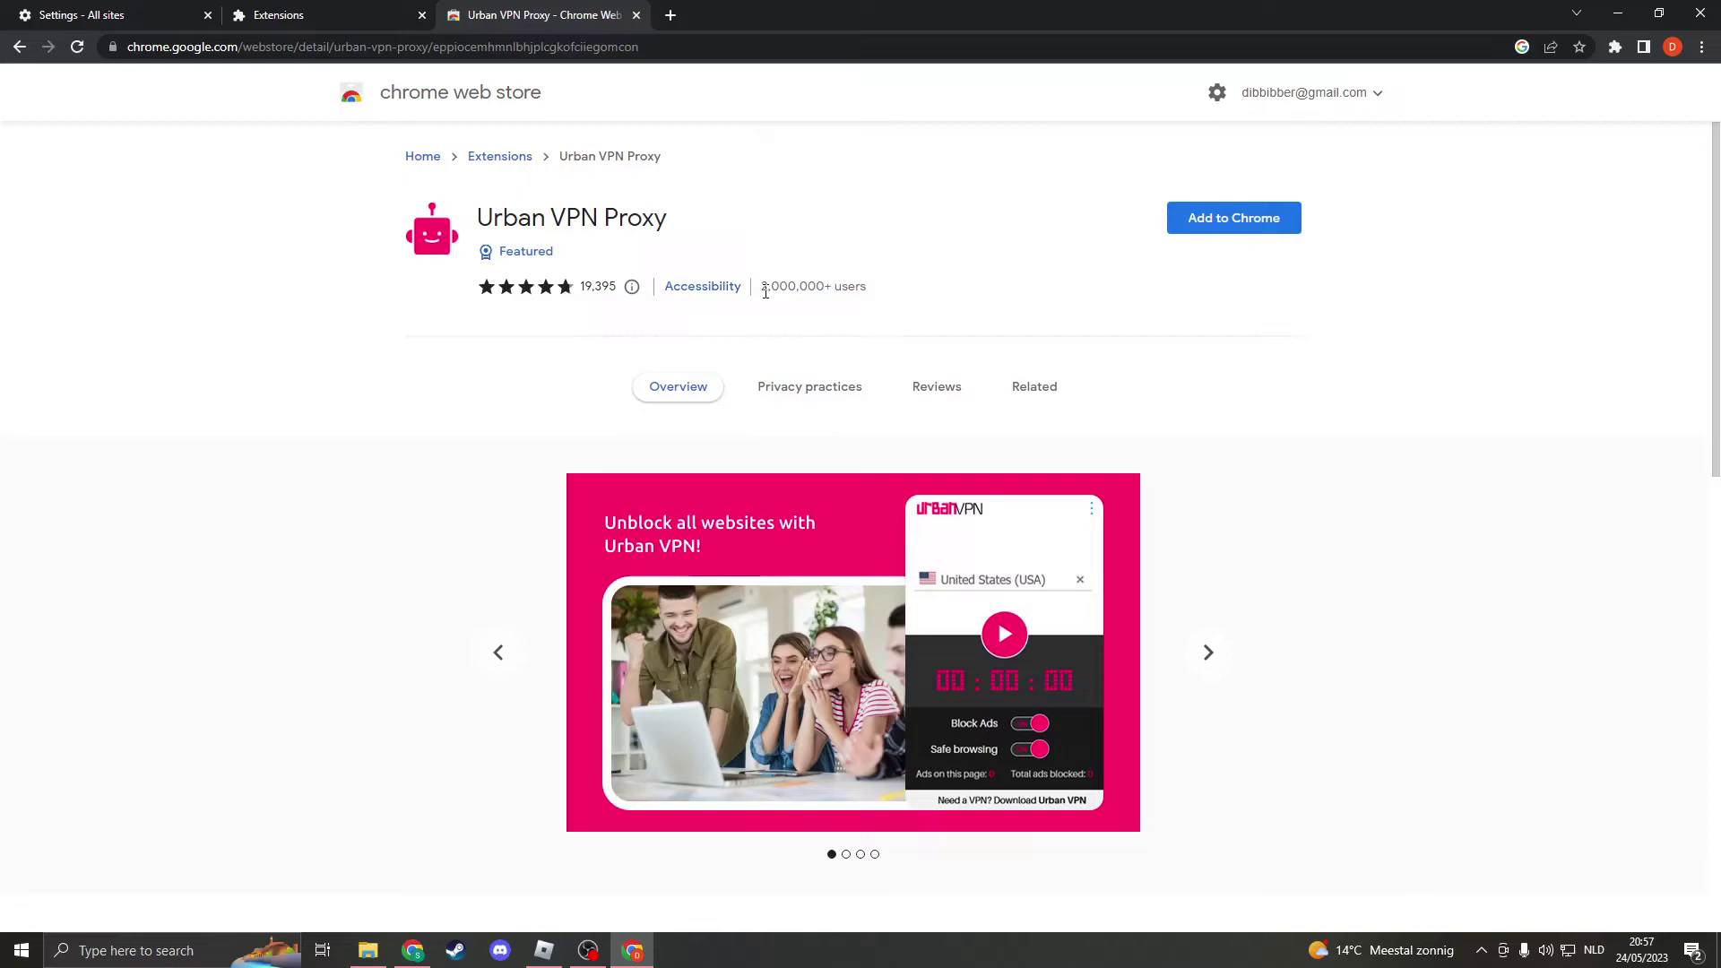
drag(792, 291, 876, 253)
click(877, 254)
click(1250, 228)
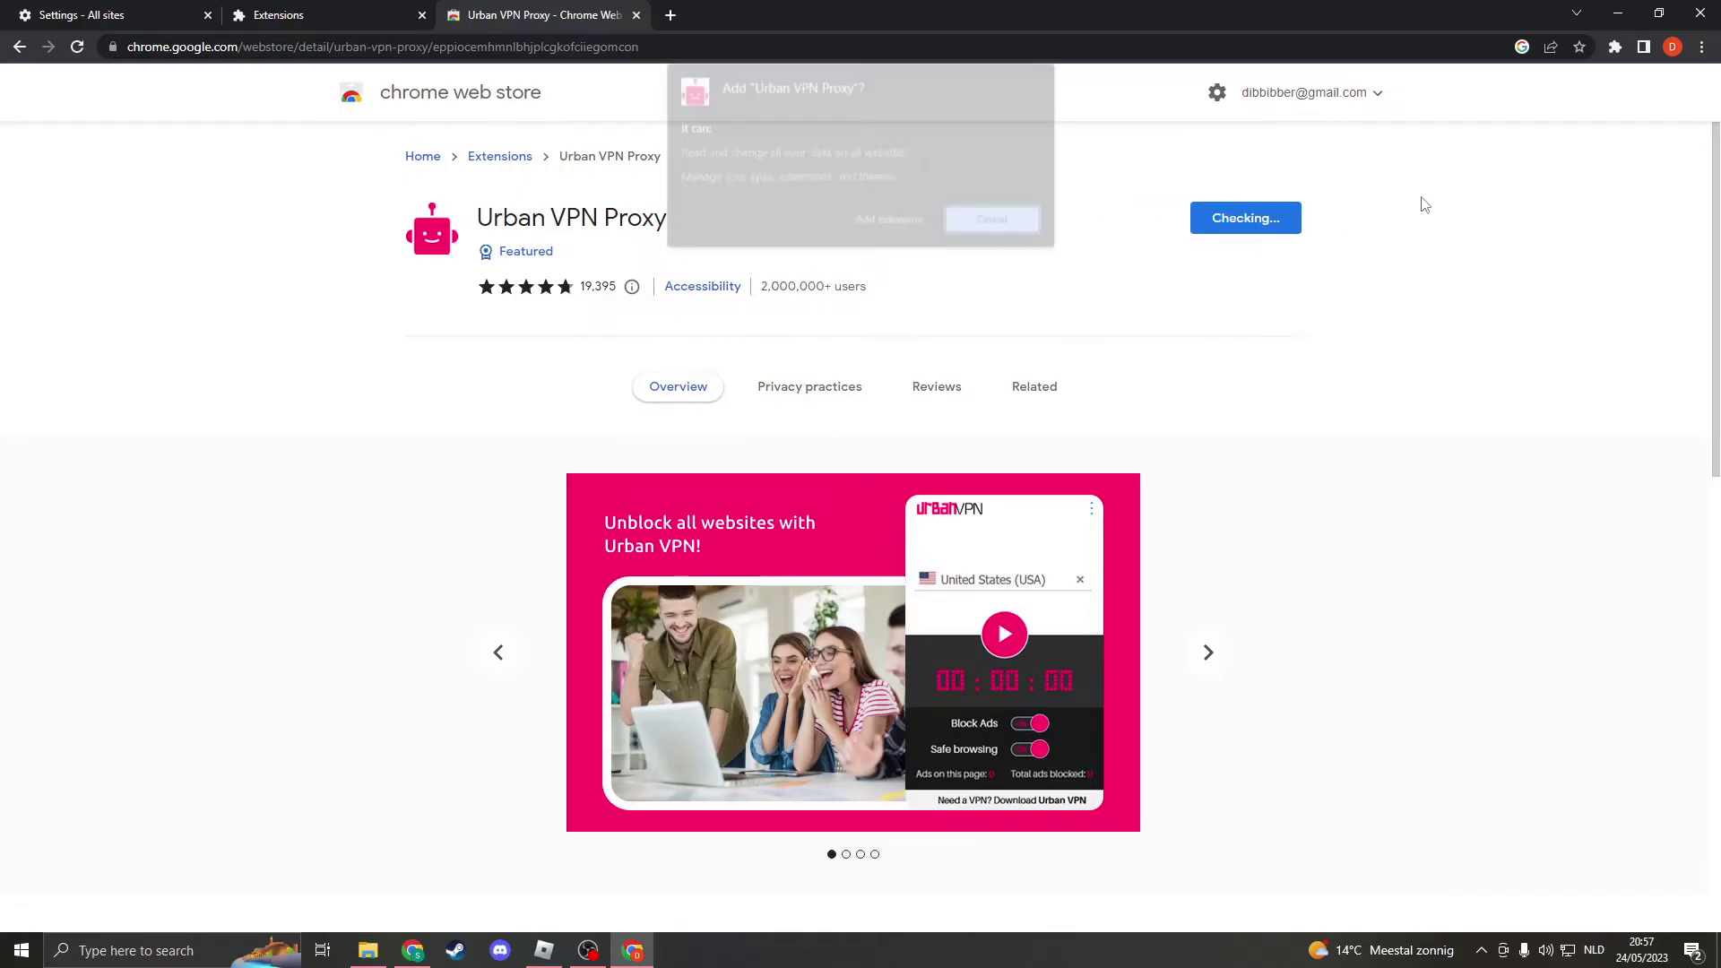
click(847, 215)
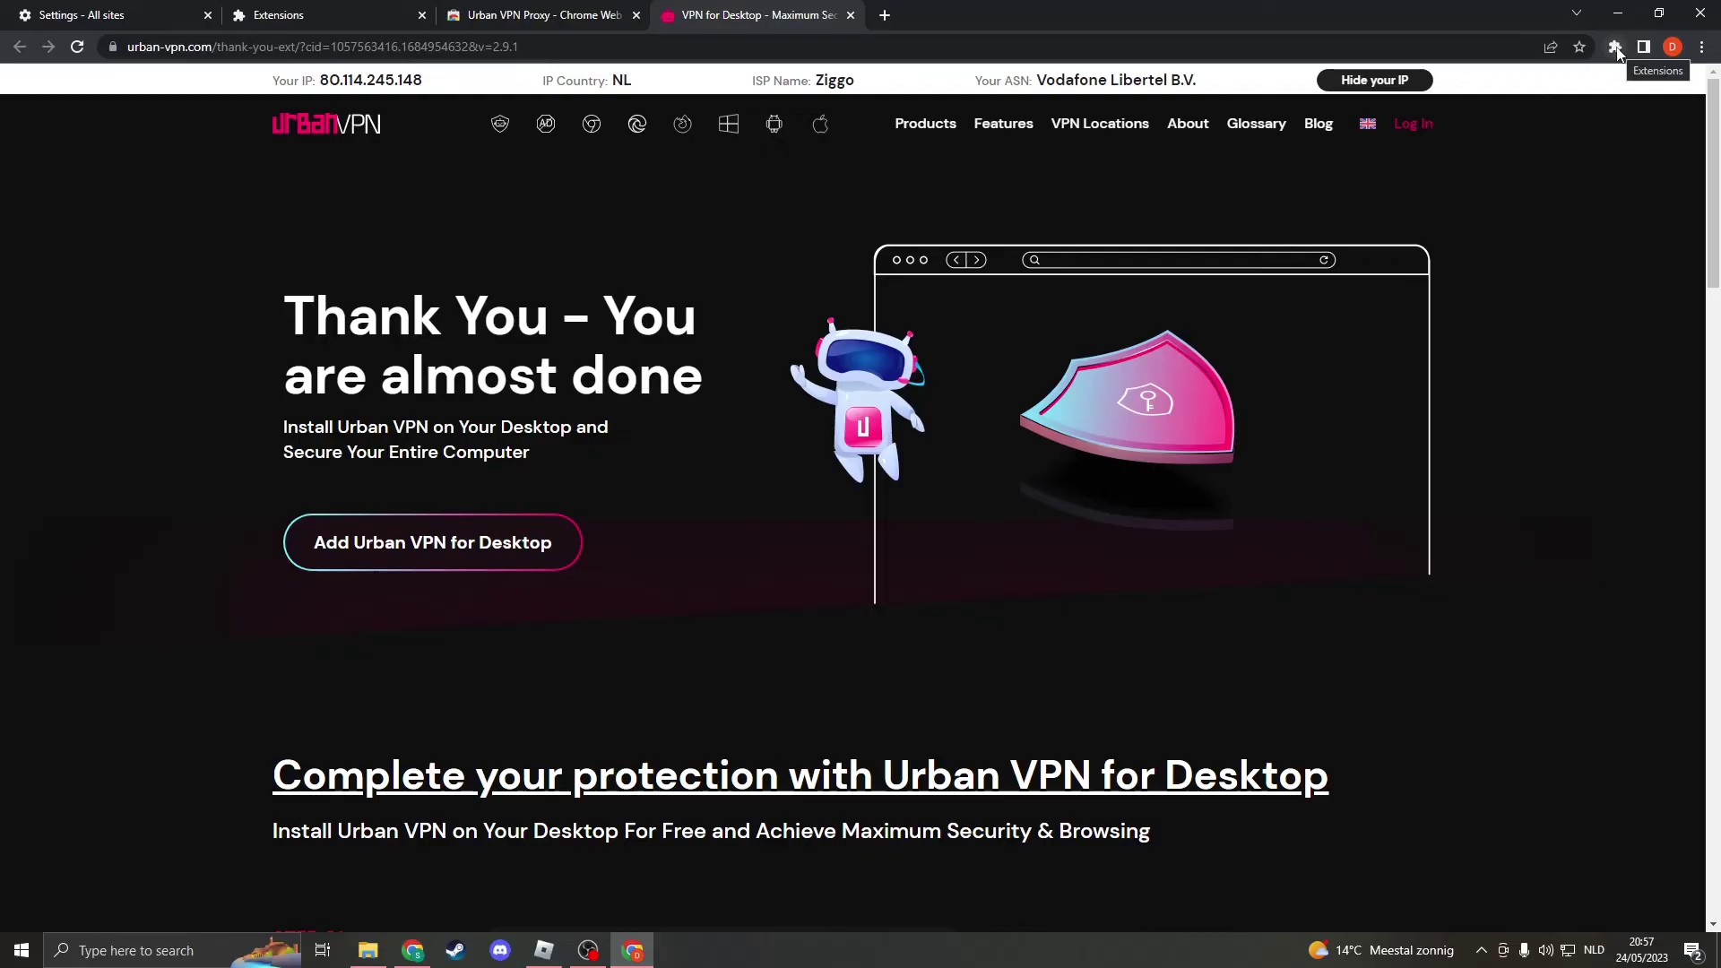
Pin Urban VPN Proxy to the toolbar and open a new Google tab.
click(1613, 49)
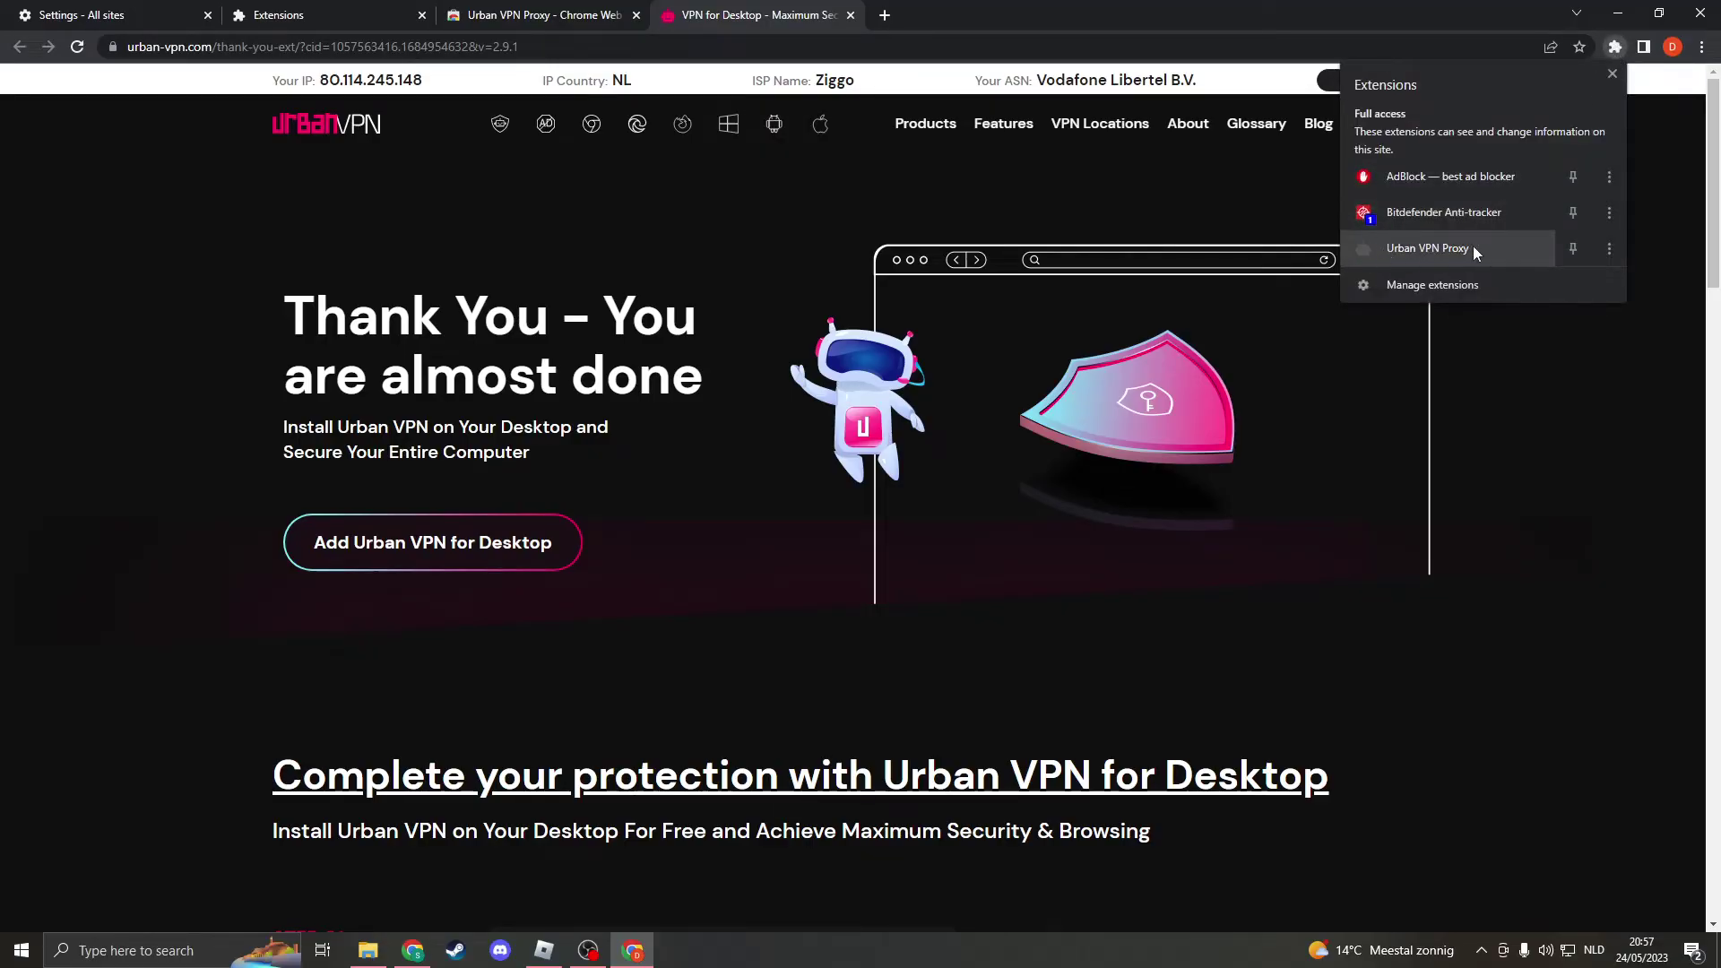
click(1575, 250)
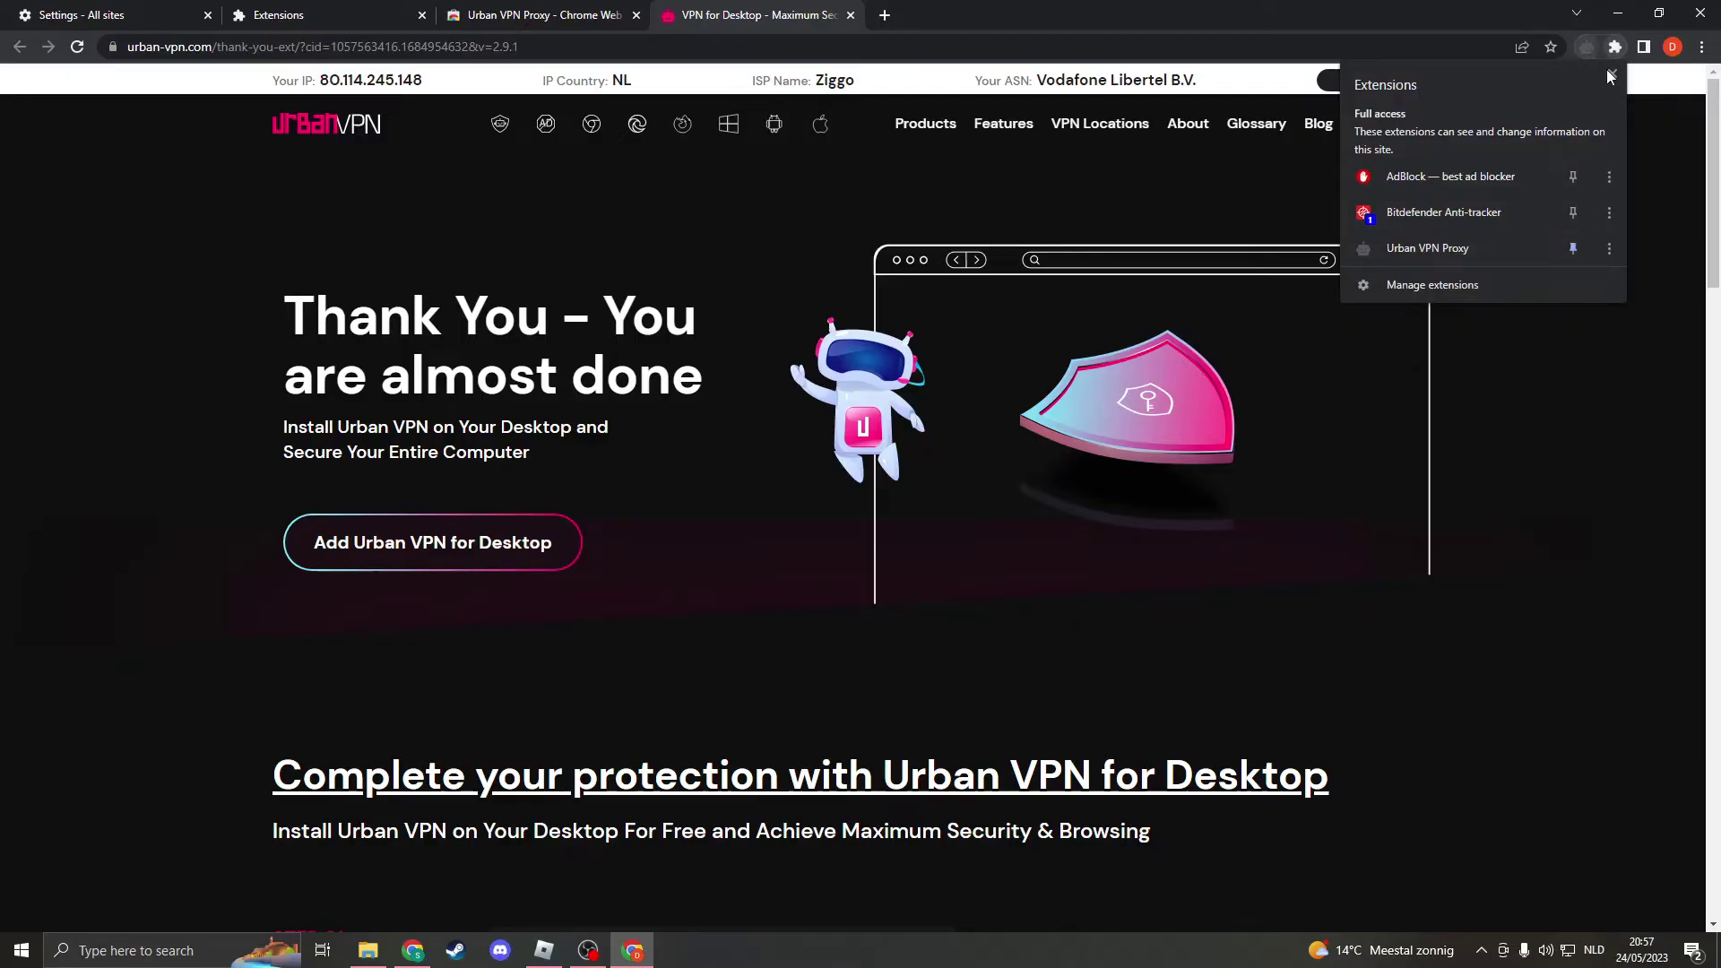
click(1584, 52)
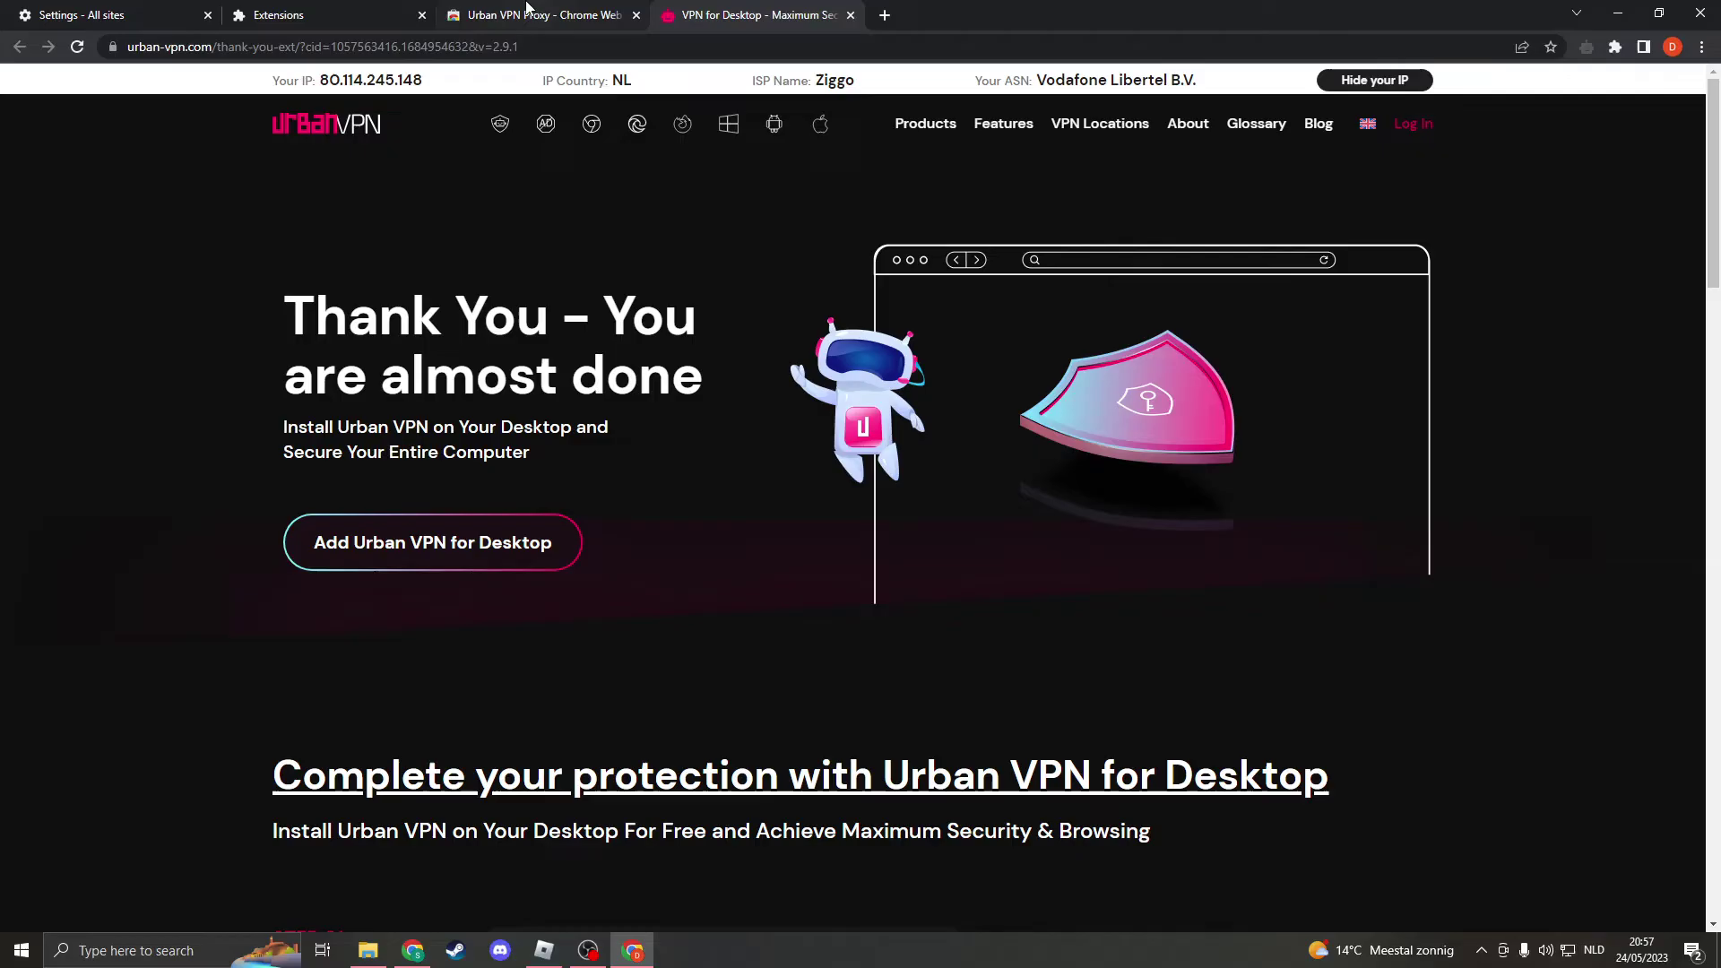
click(527, 9)
key(ctrl+t)
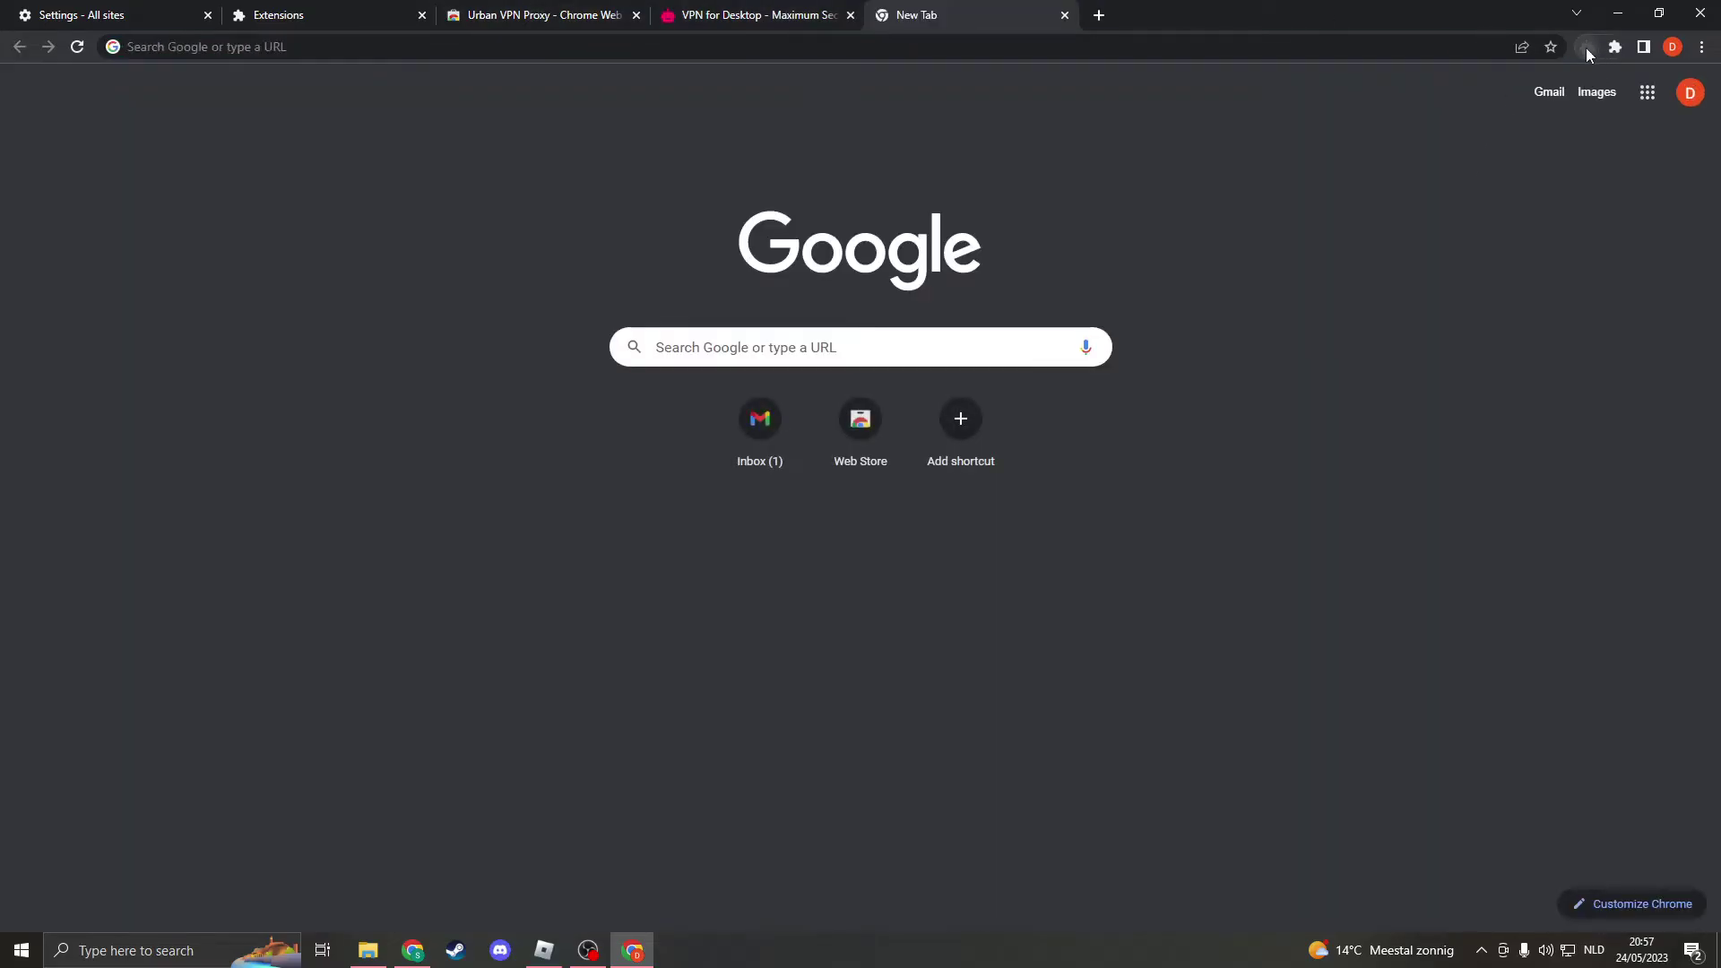
Accept both Urban VPN consent pages in the extension panel.
click(1586, 51)
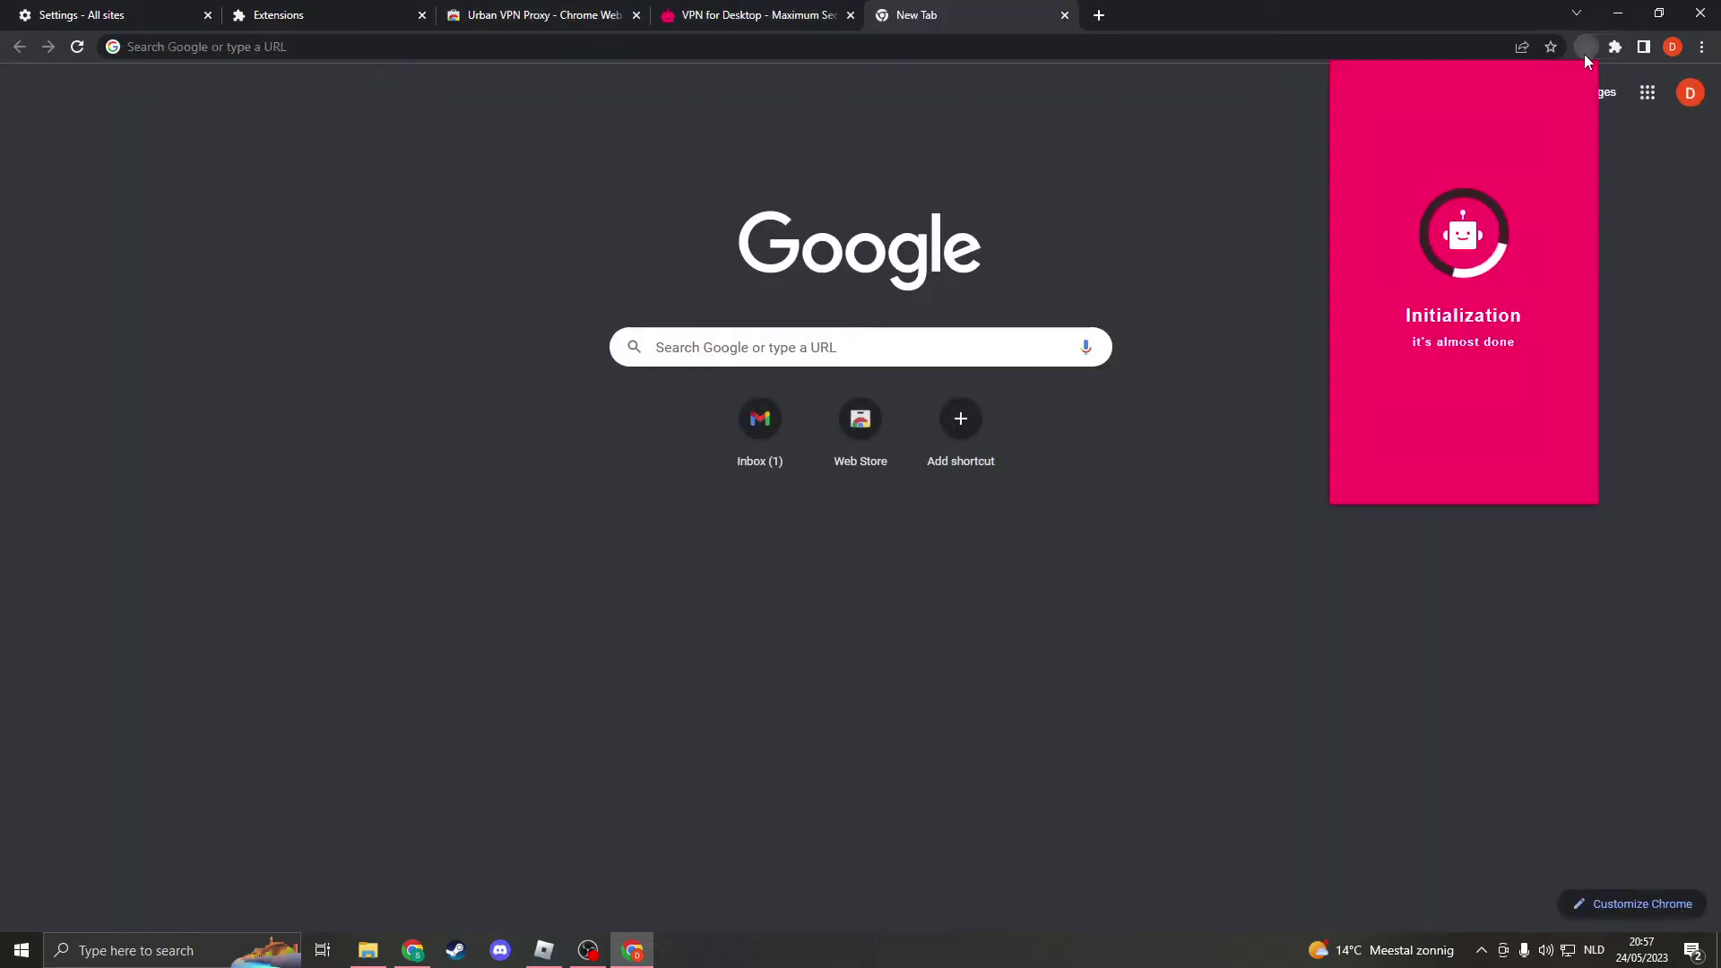
click(1474, 507)
click(1492, 504)
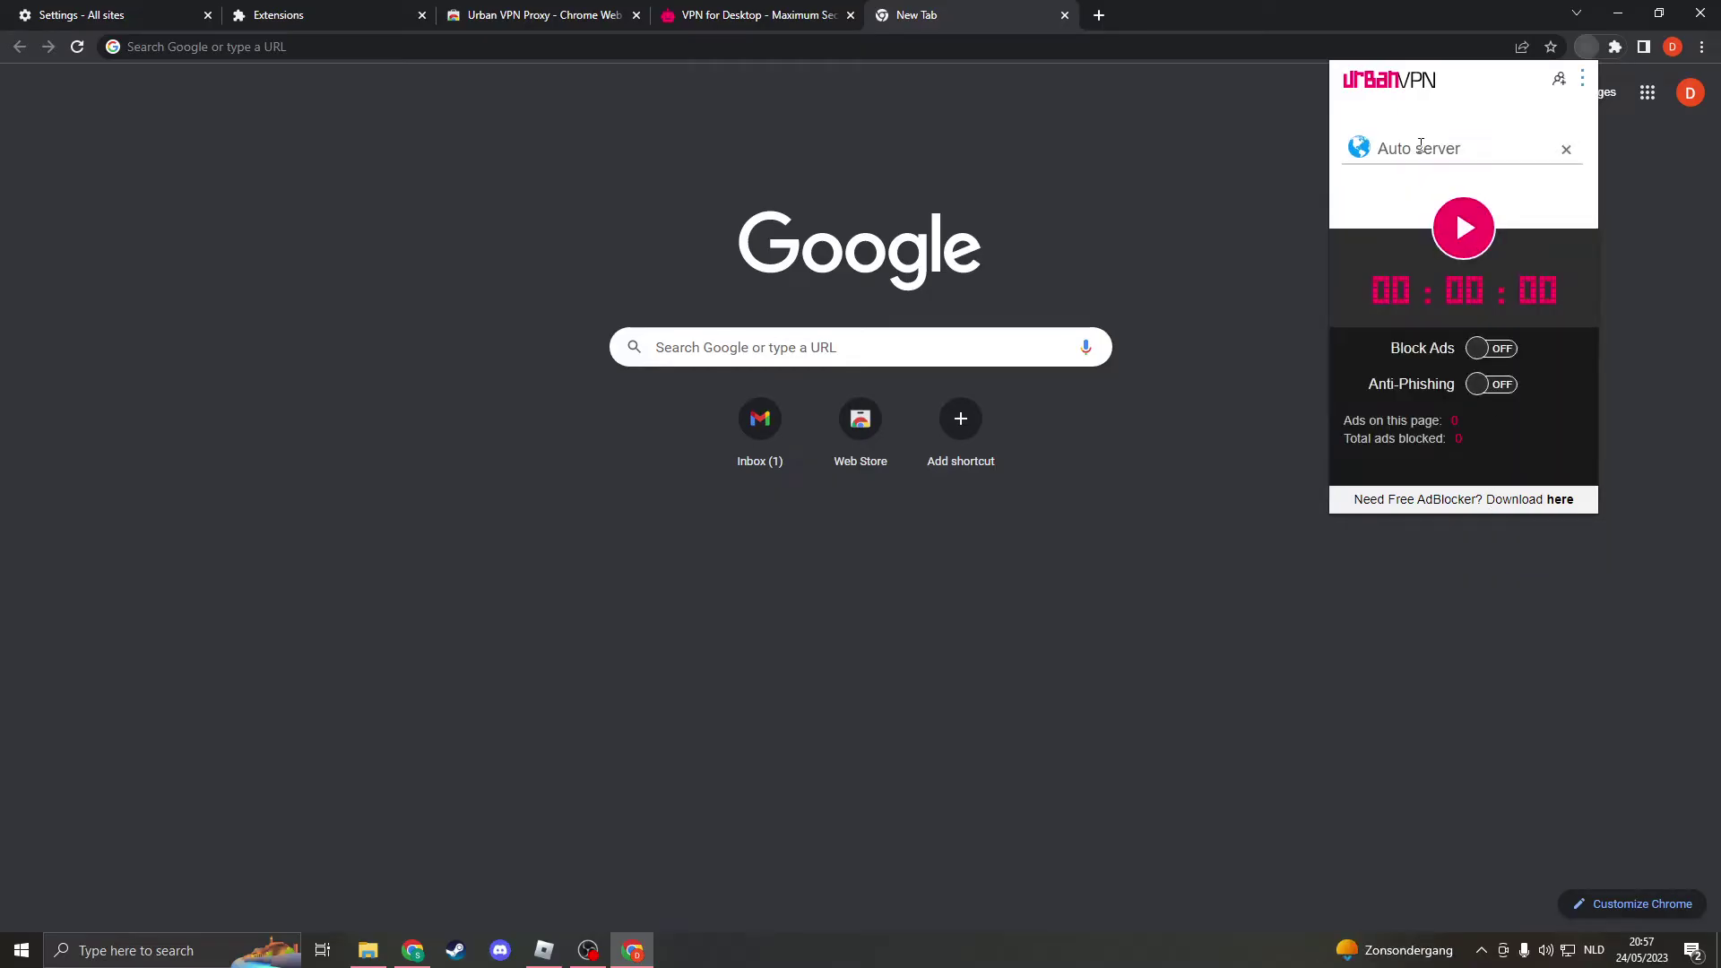
Keep the Auto server selected and connect the VPN, then verify it is connected.
click(1502, 149)
scroll(1460, 254, down, 15)
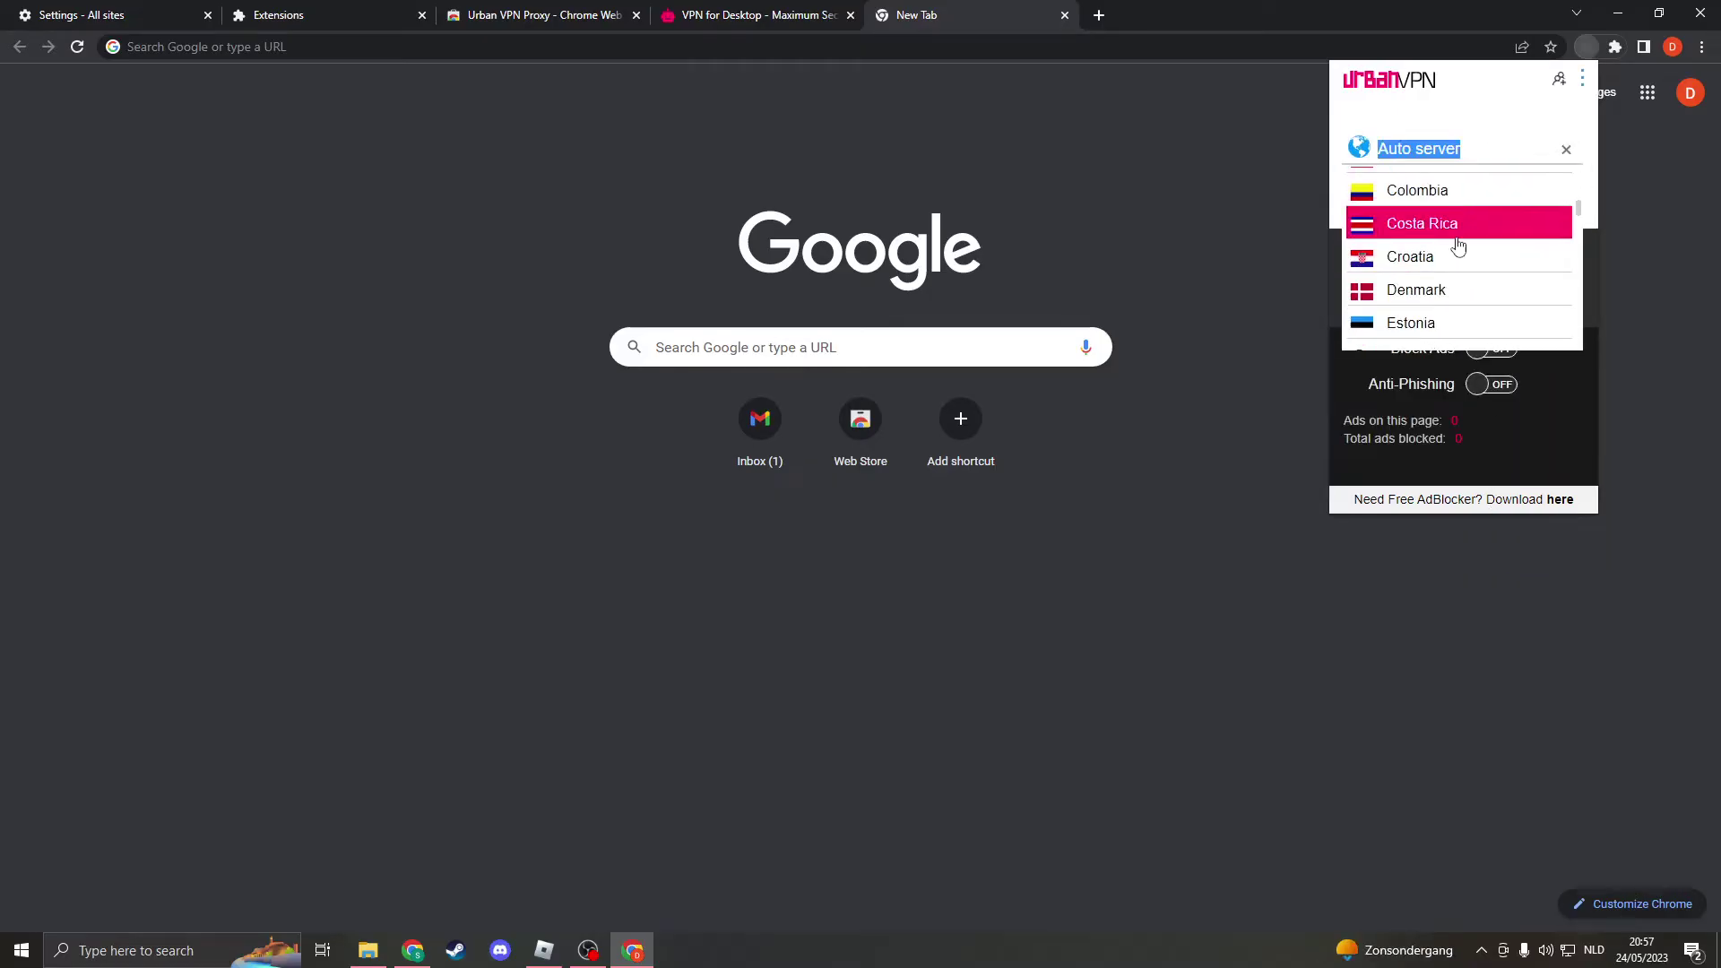
scroll(1425, 260, down, 8)
scroll(1425, 219, up, 20)
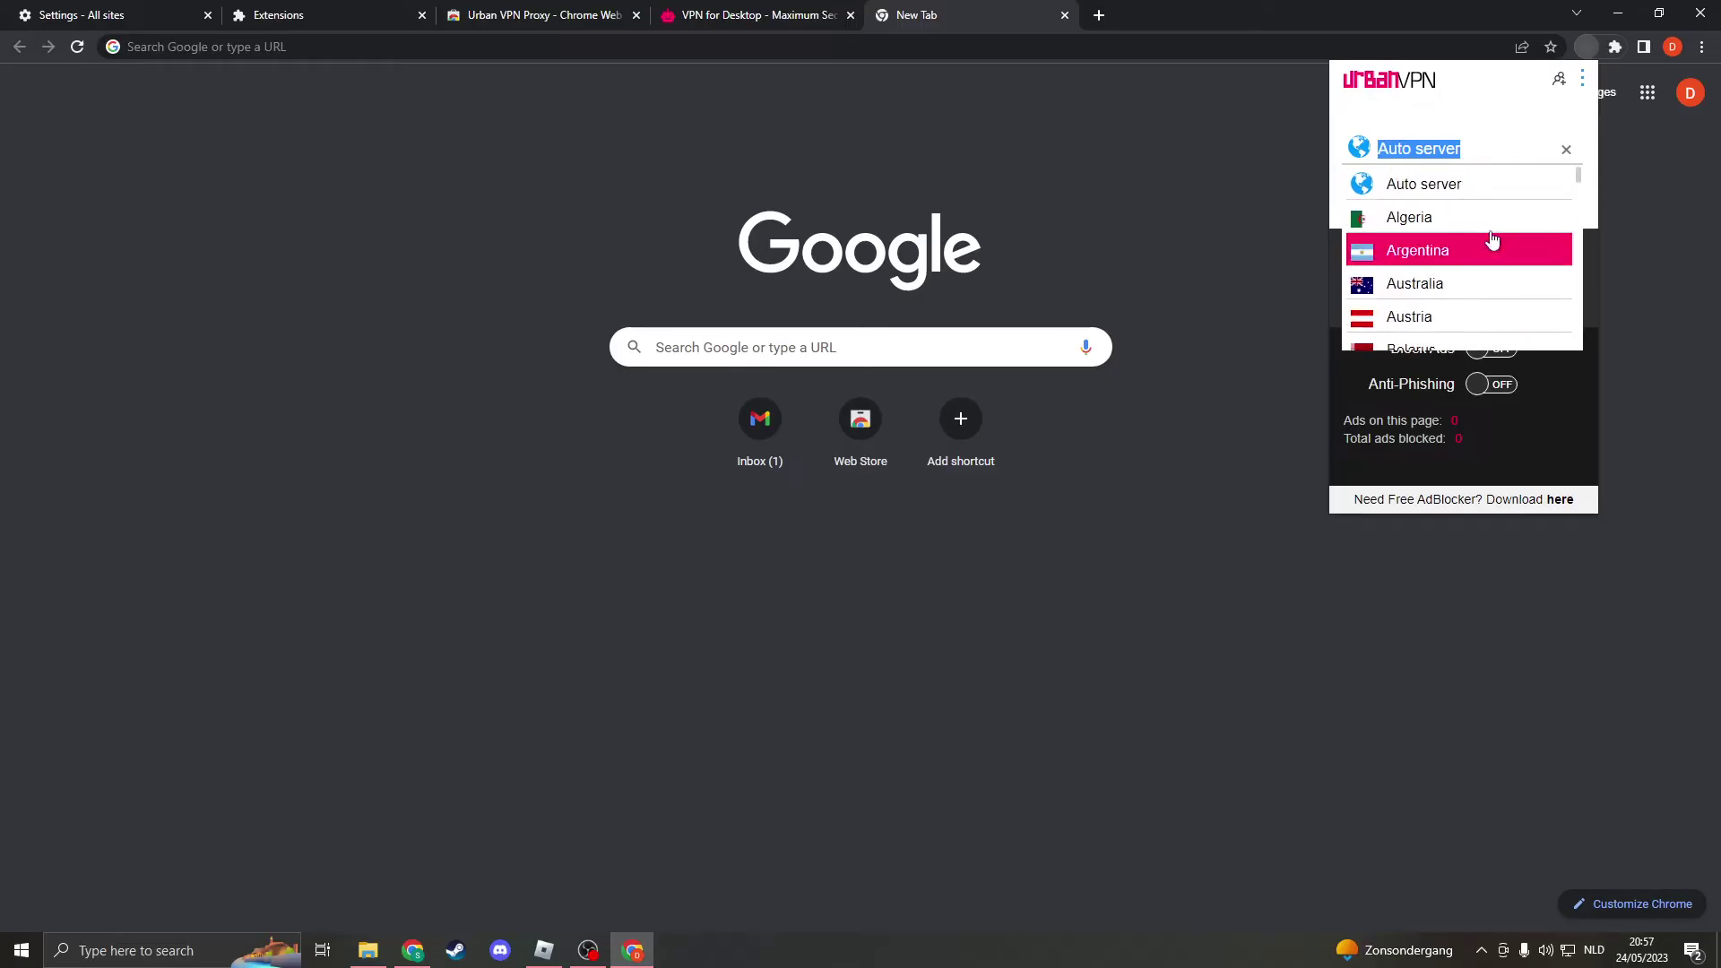
key(Escape)
click(1465, 252)
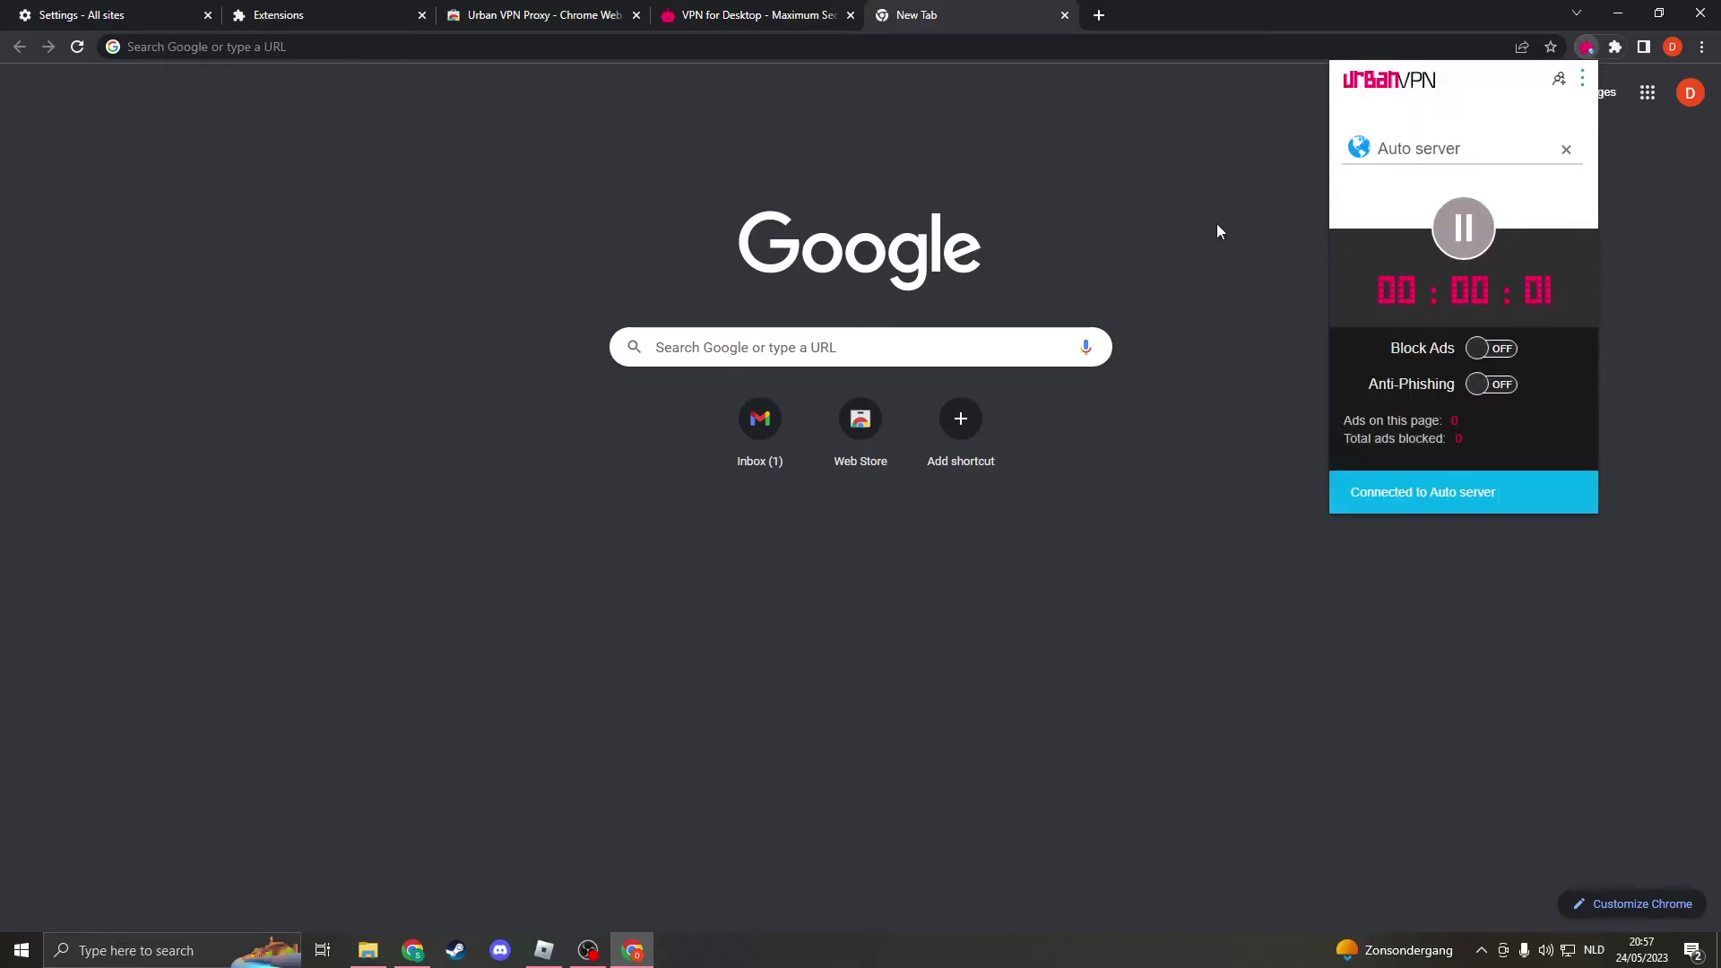
click(1111, 176)
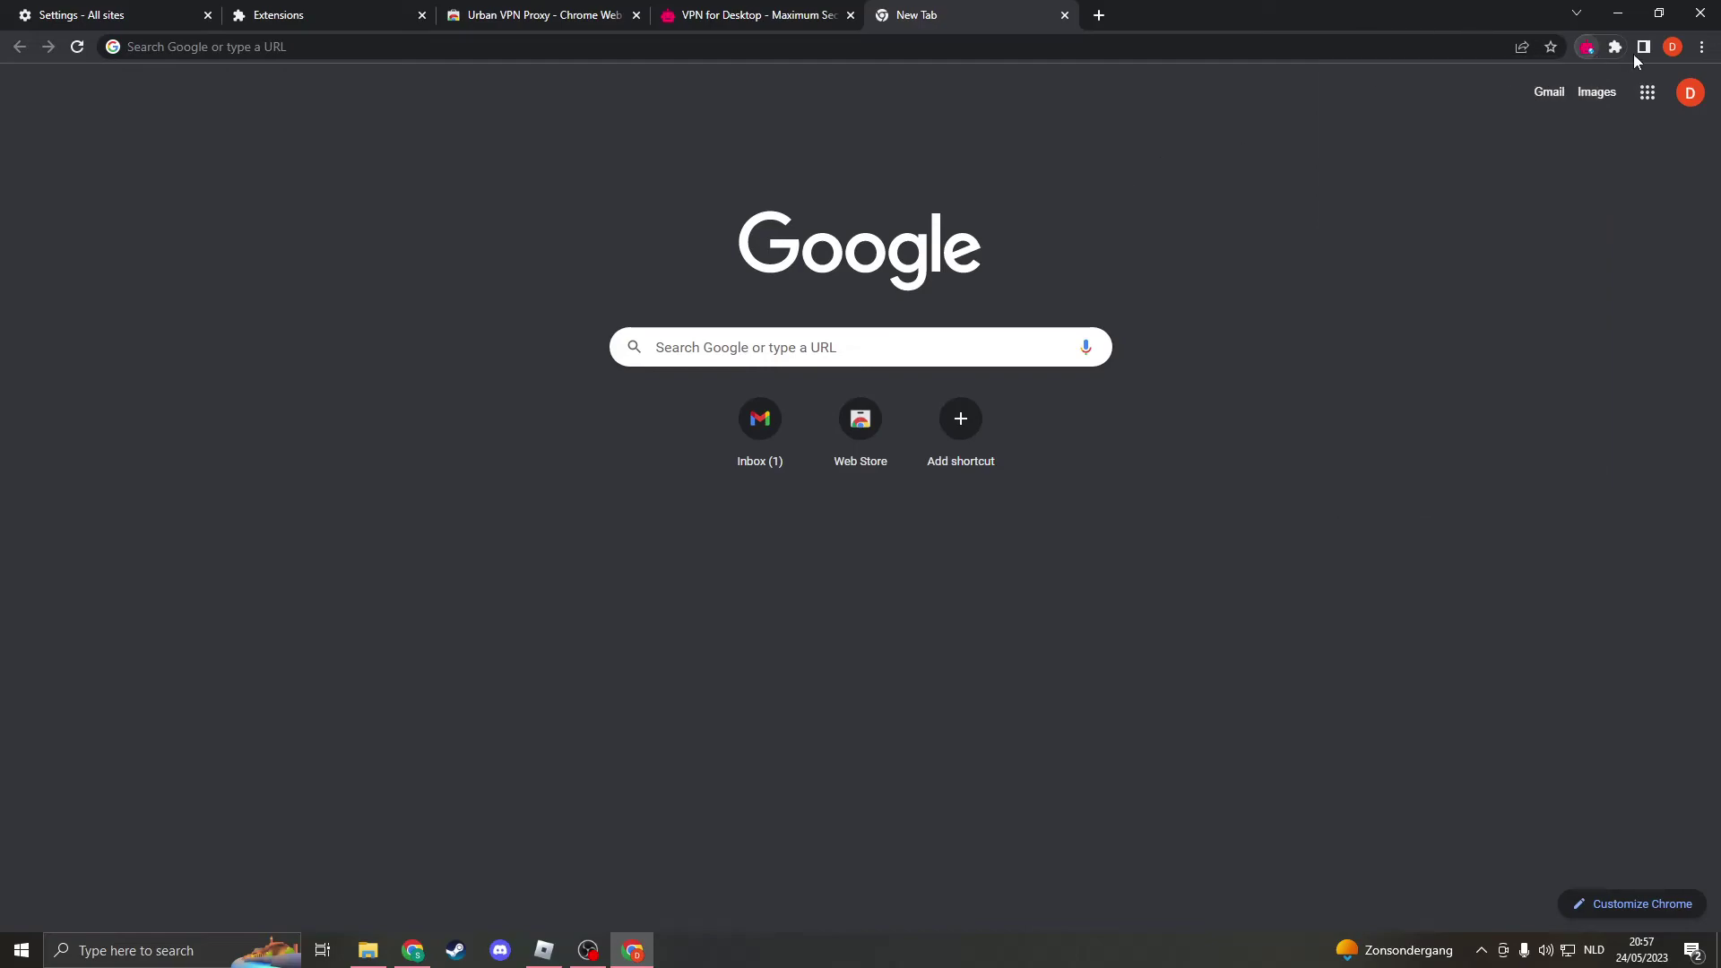
click(1586, 48)
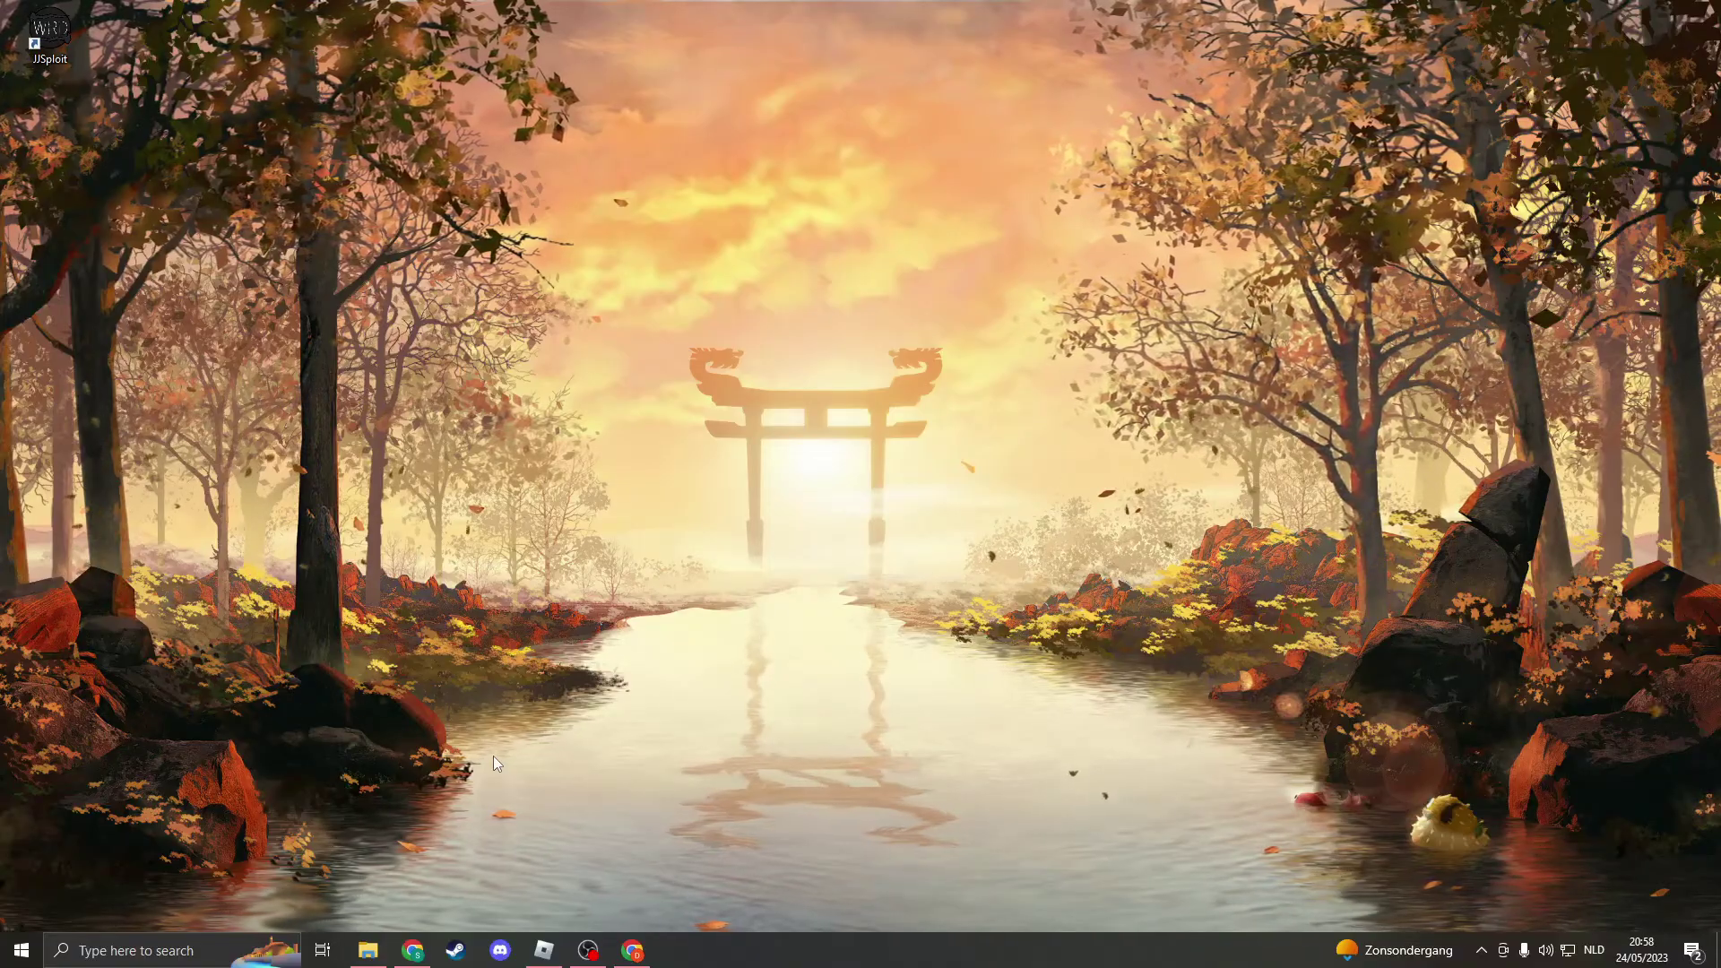
Search Windows for 'cmd' to bring up Command Prompt.
click(140, 959)
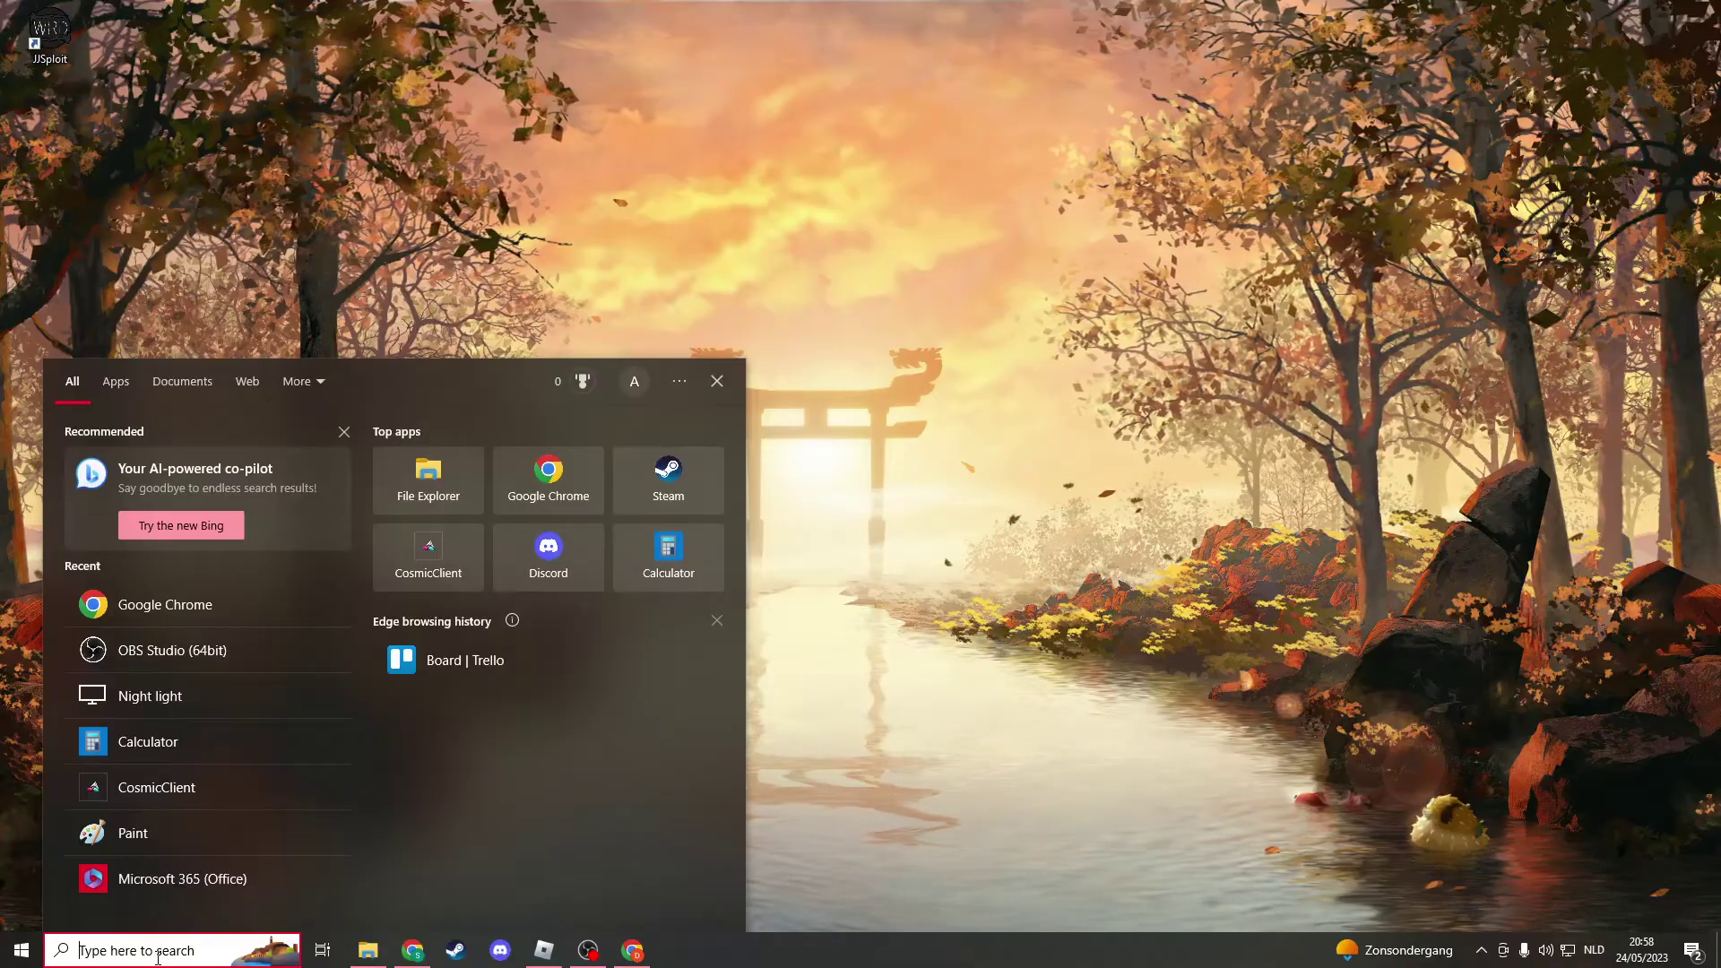
text(cmd)
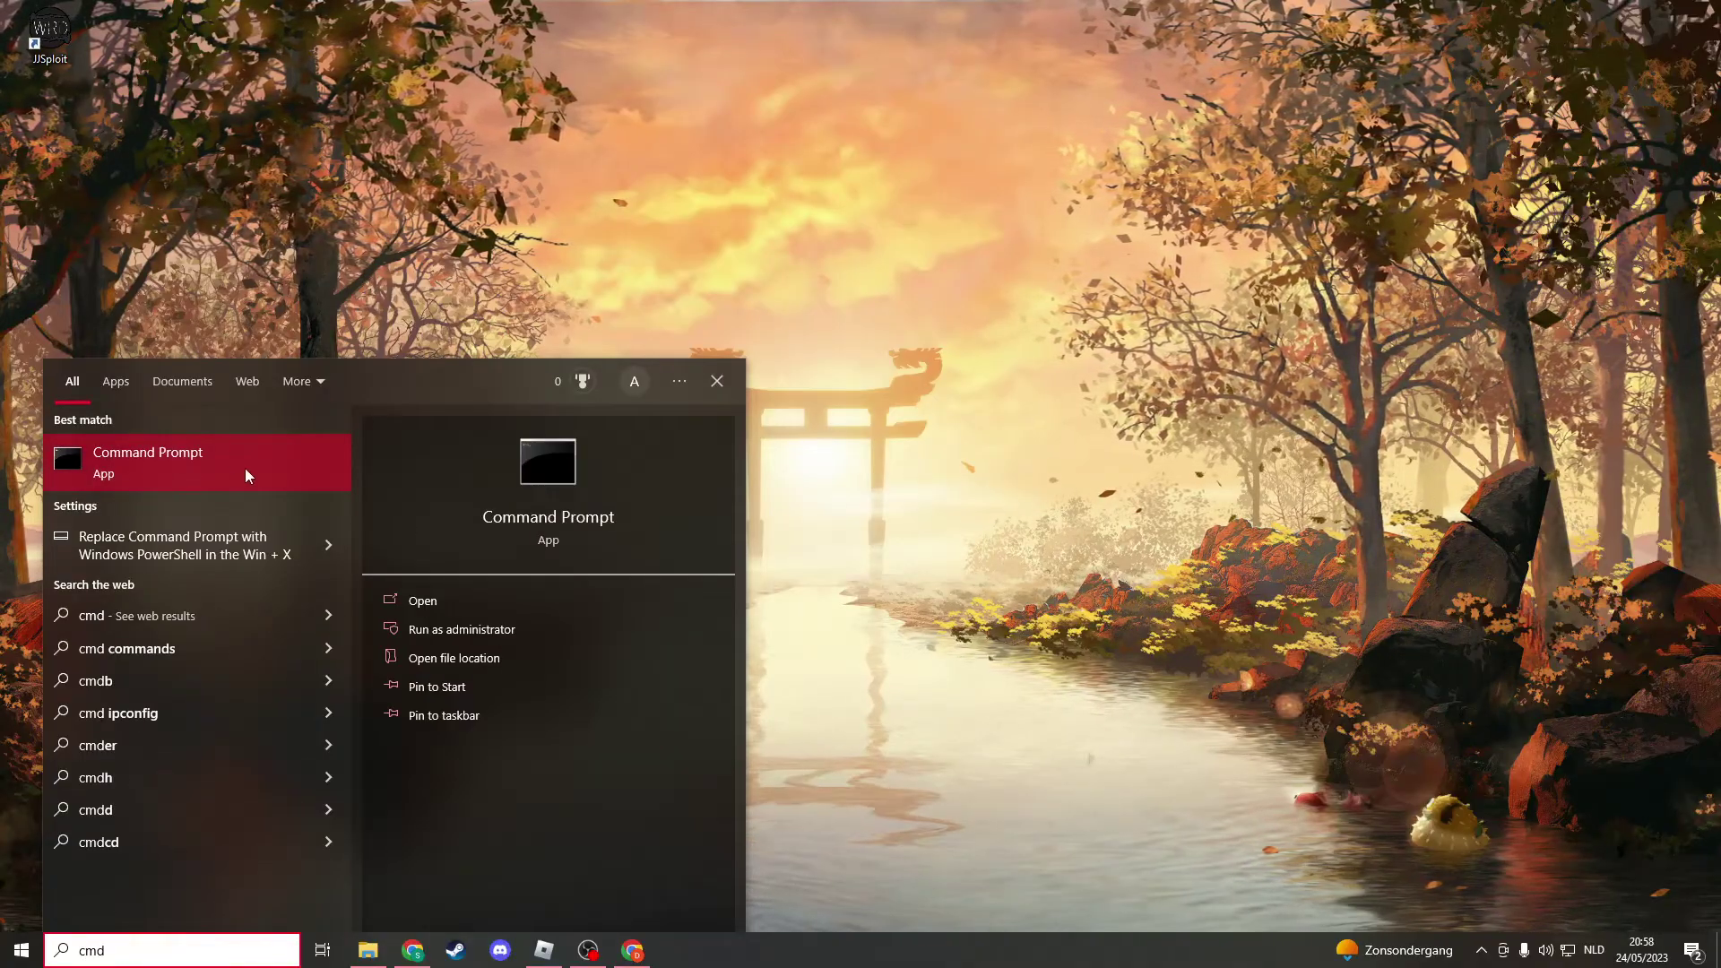
Run Command Prompt as administrator and flush the DNS cache with ipconfig /flushdns.
click(450, 629)
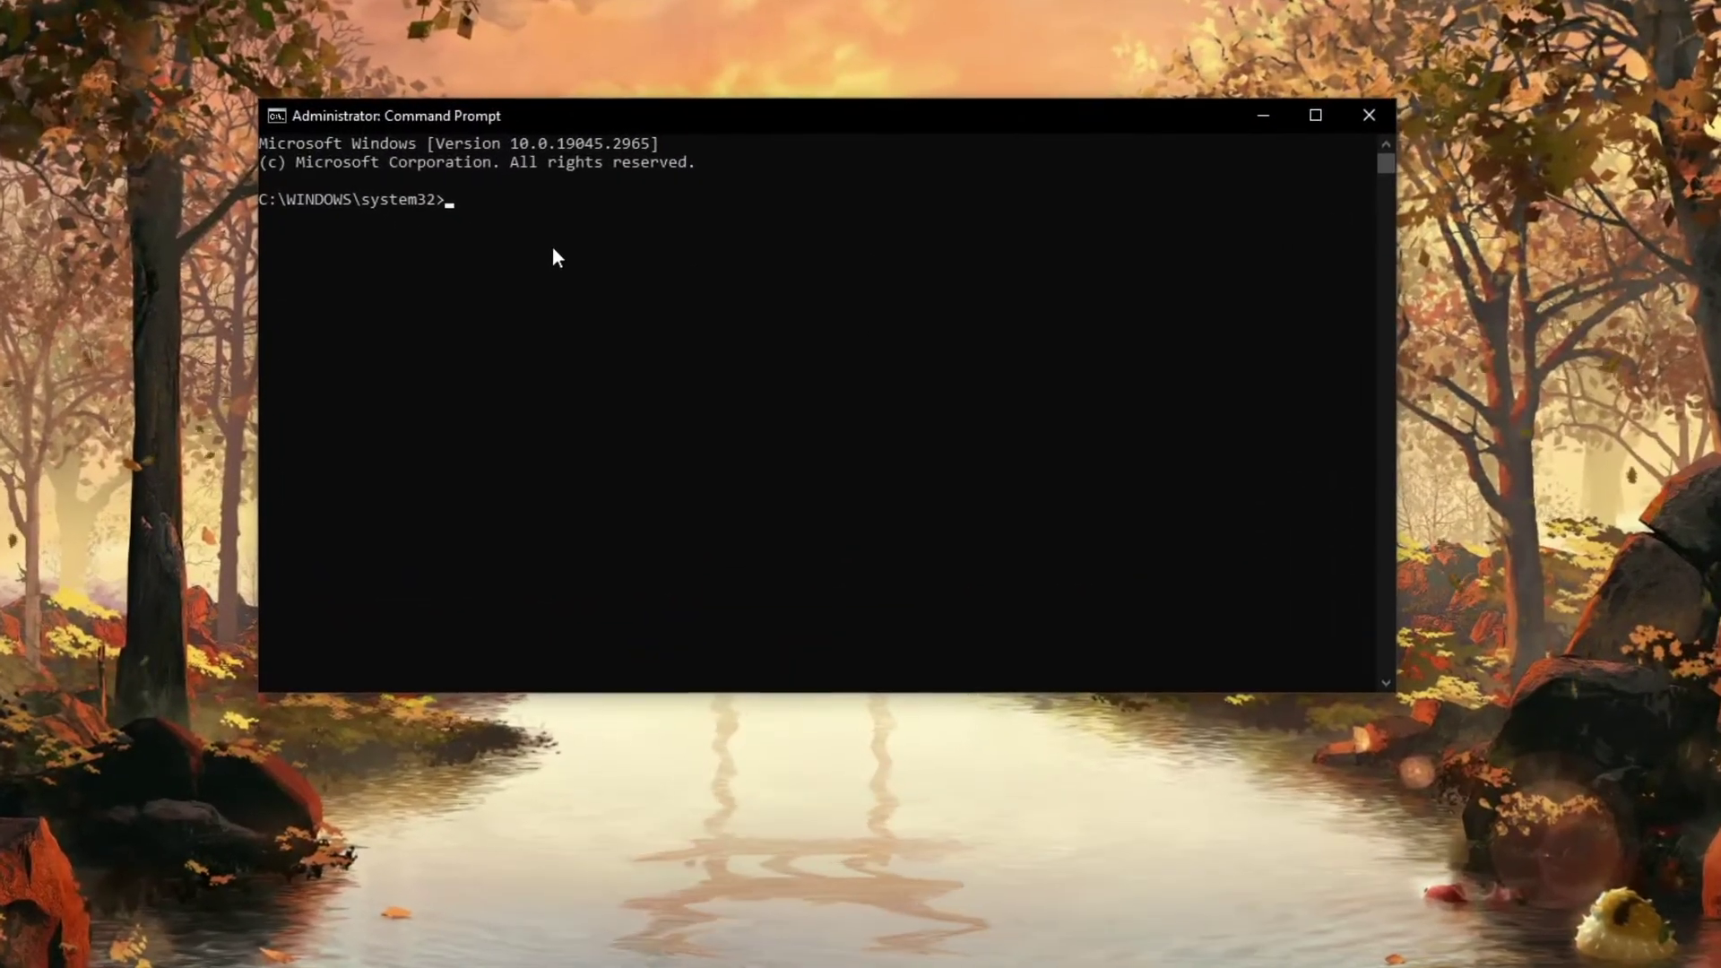
text(ipconfig)
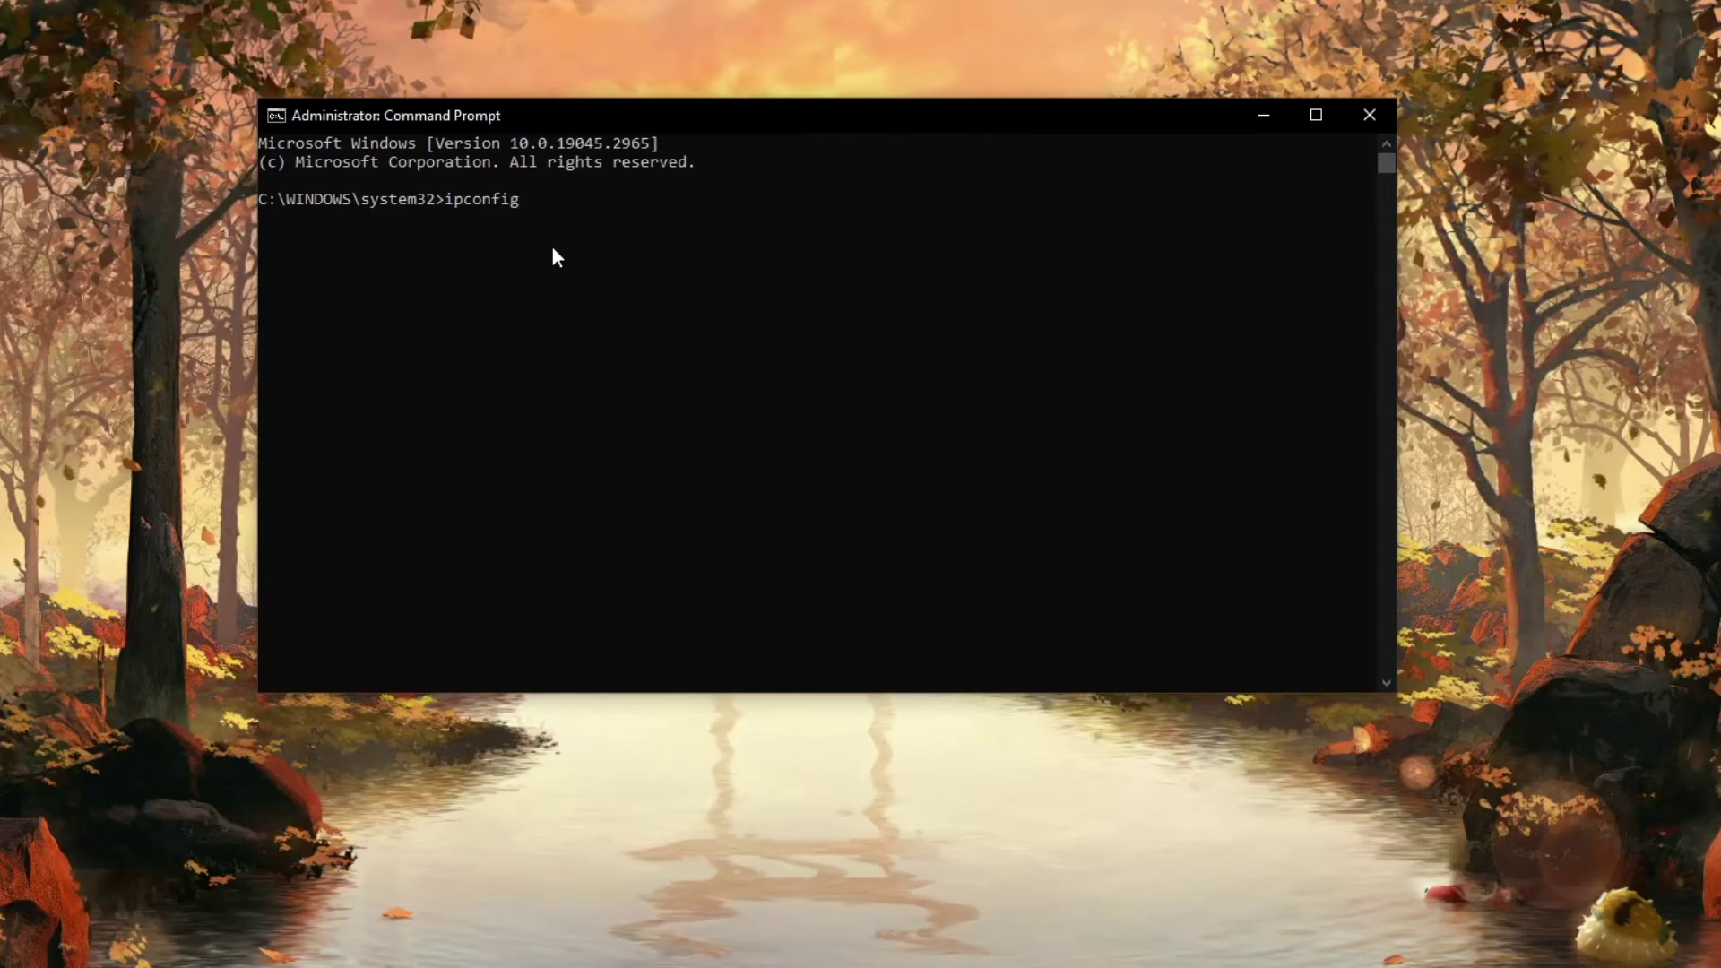
text( /flushdns)
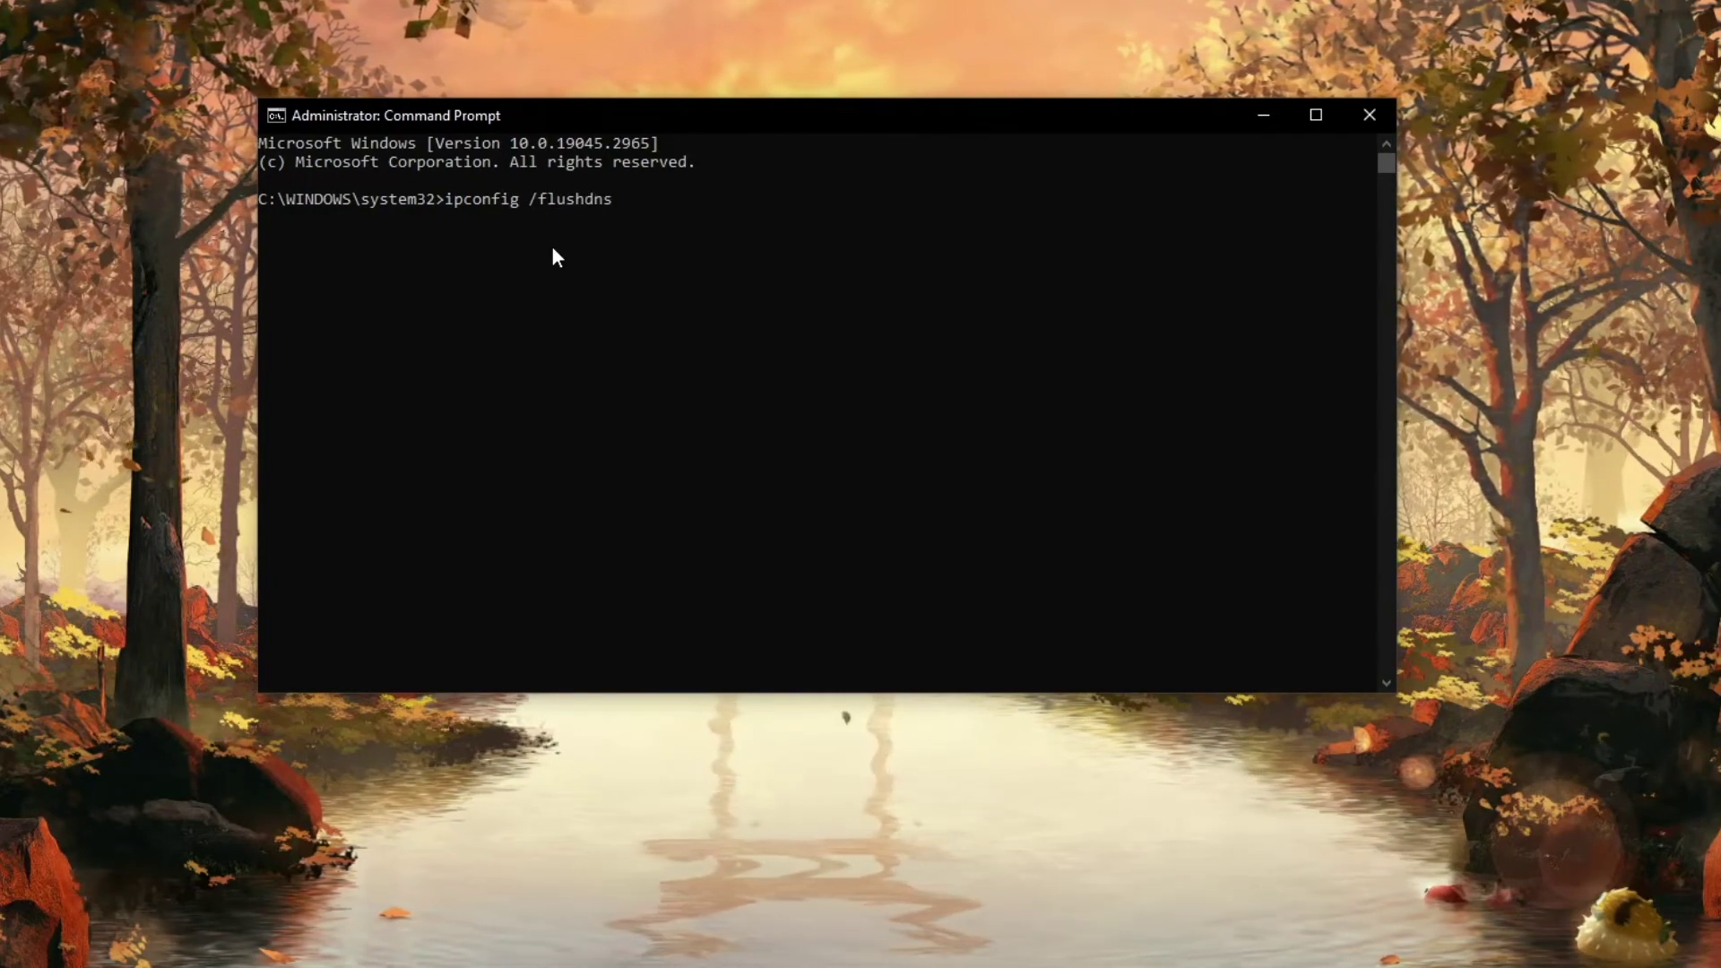
key(Return)
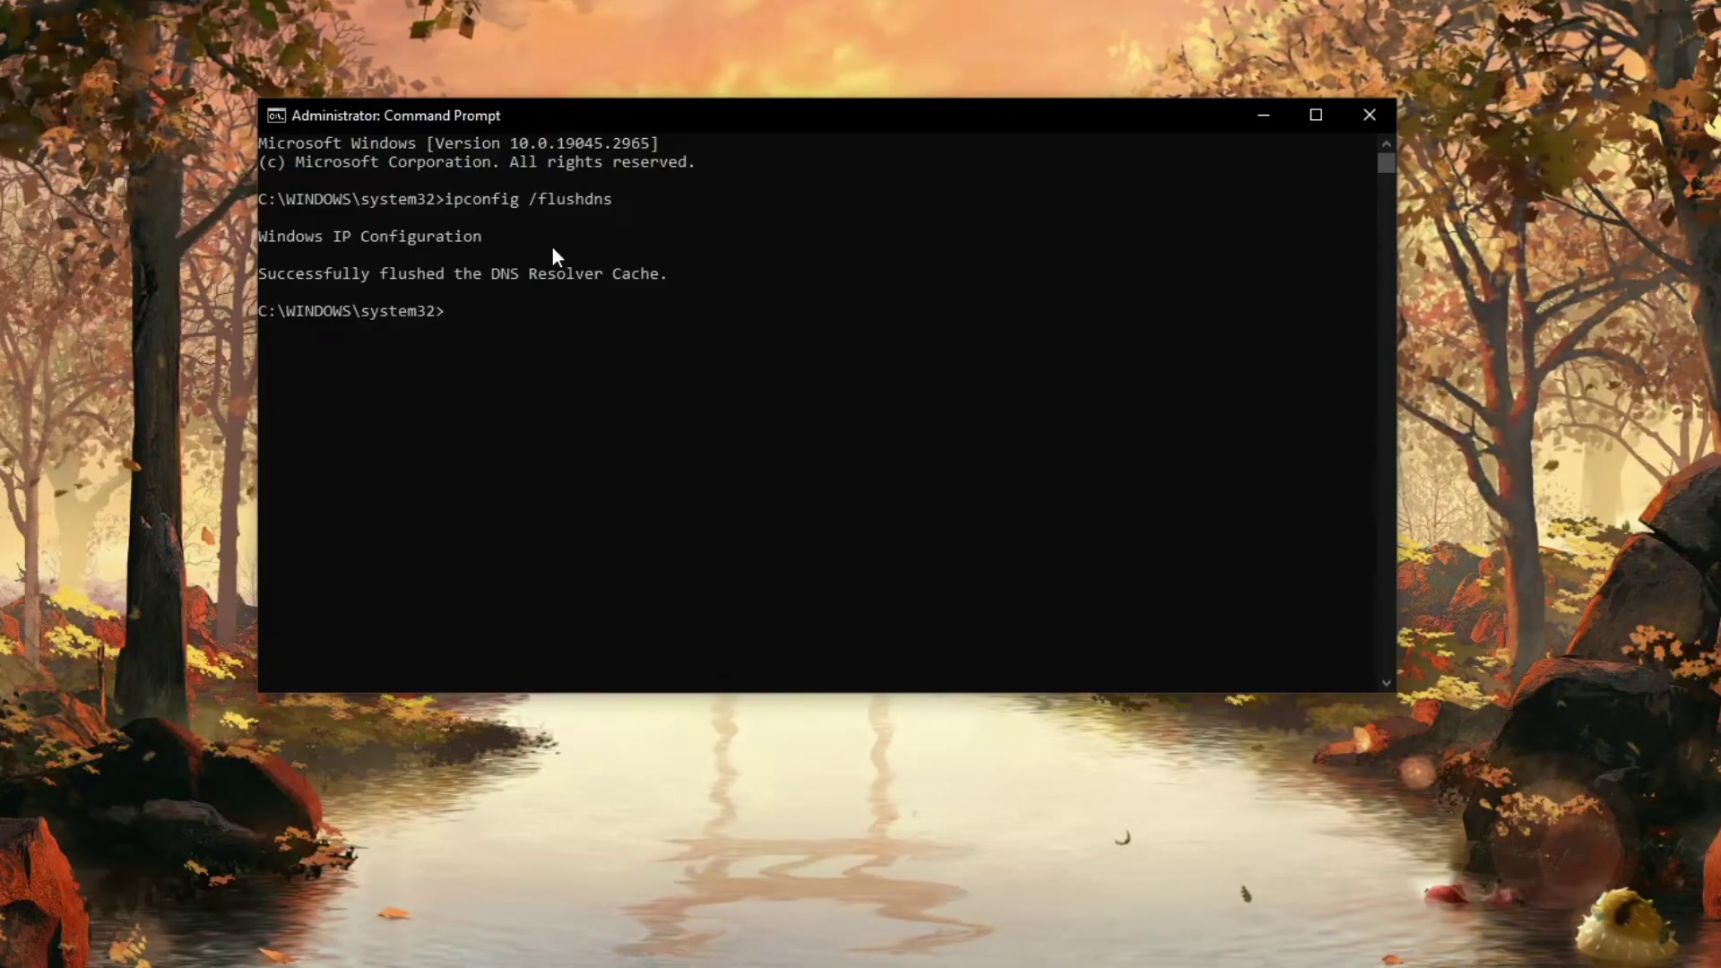
Reset Winsock and the IP stack with netsh winsock reset and netsh int ip reset.
text(netsh)
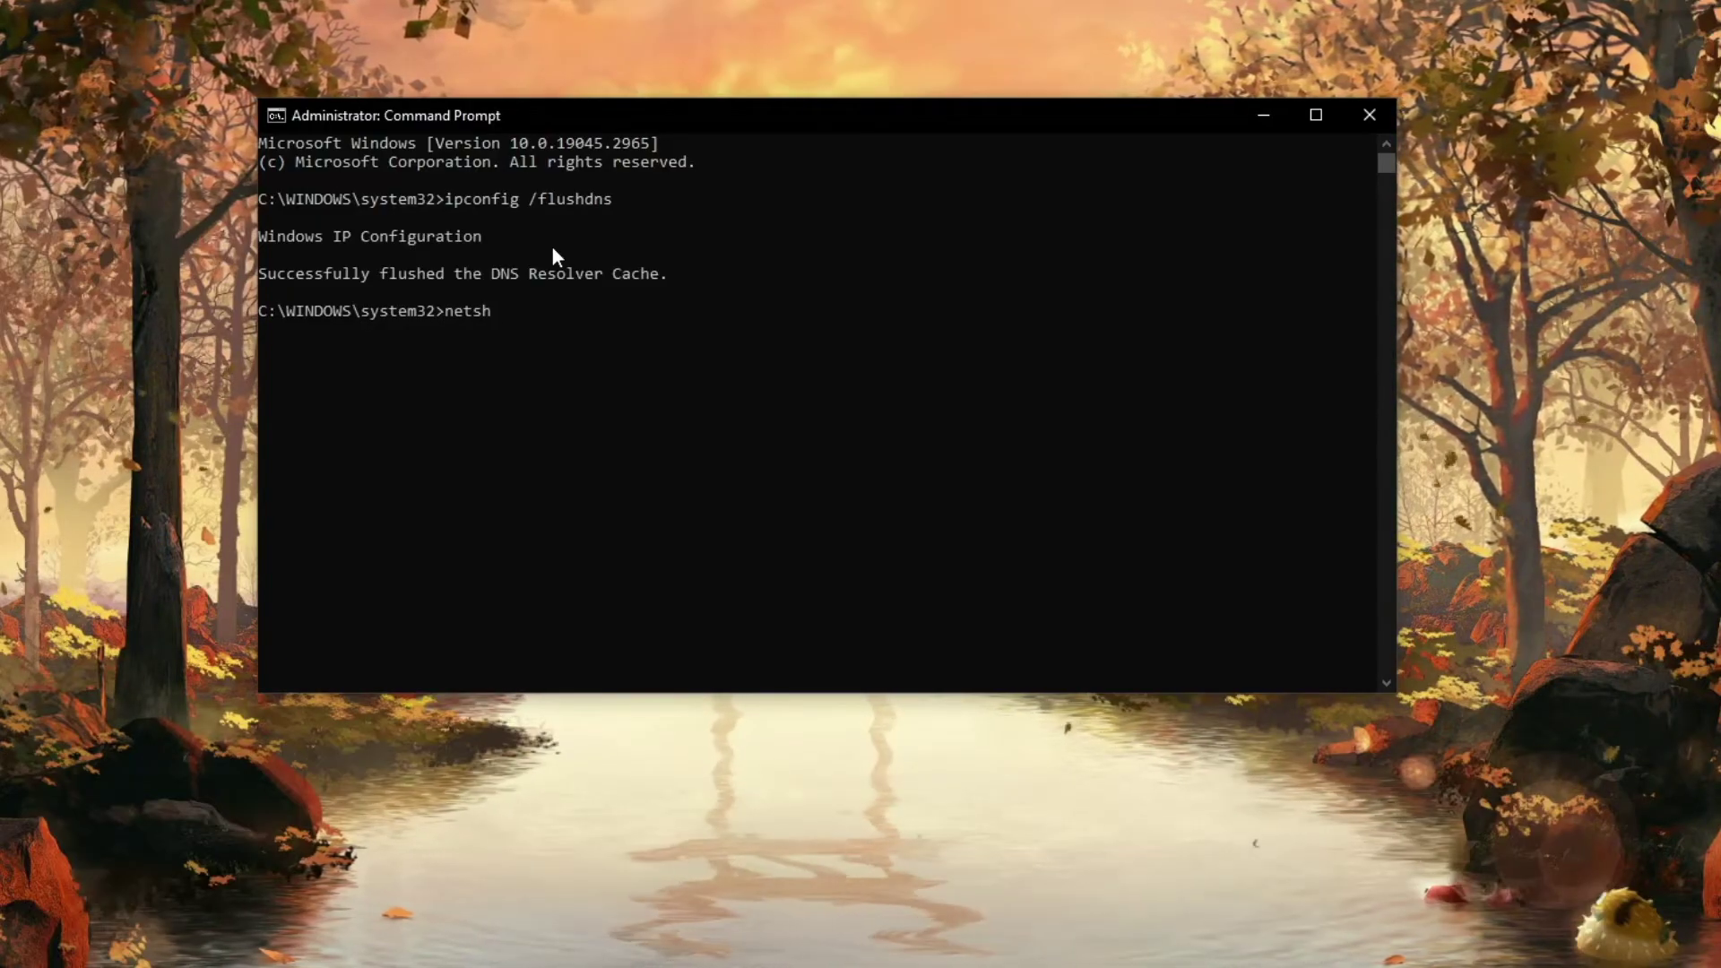
text( winsock res)
text(et)
key(Return)
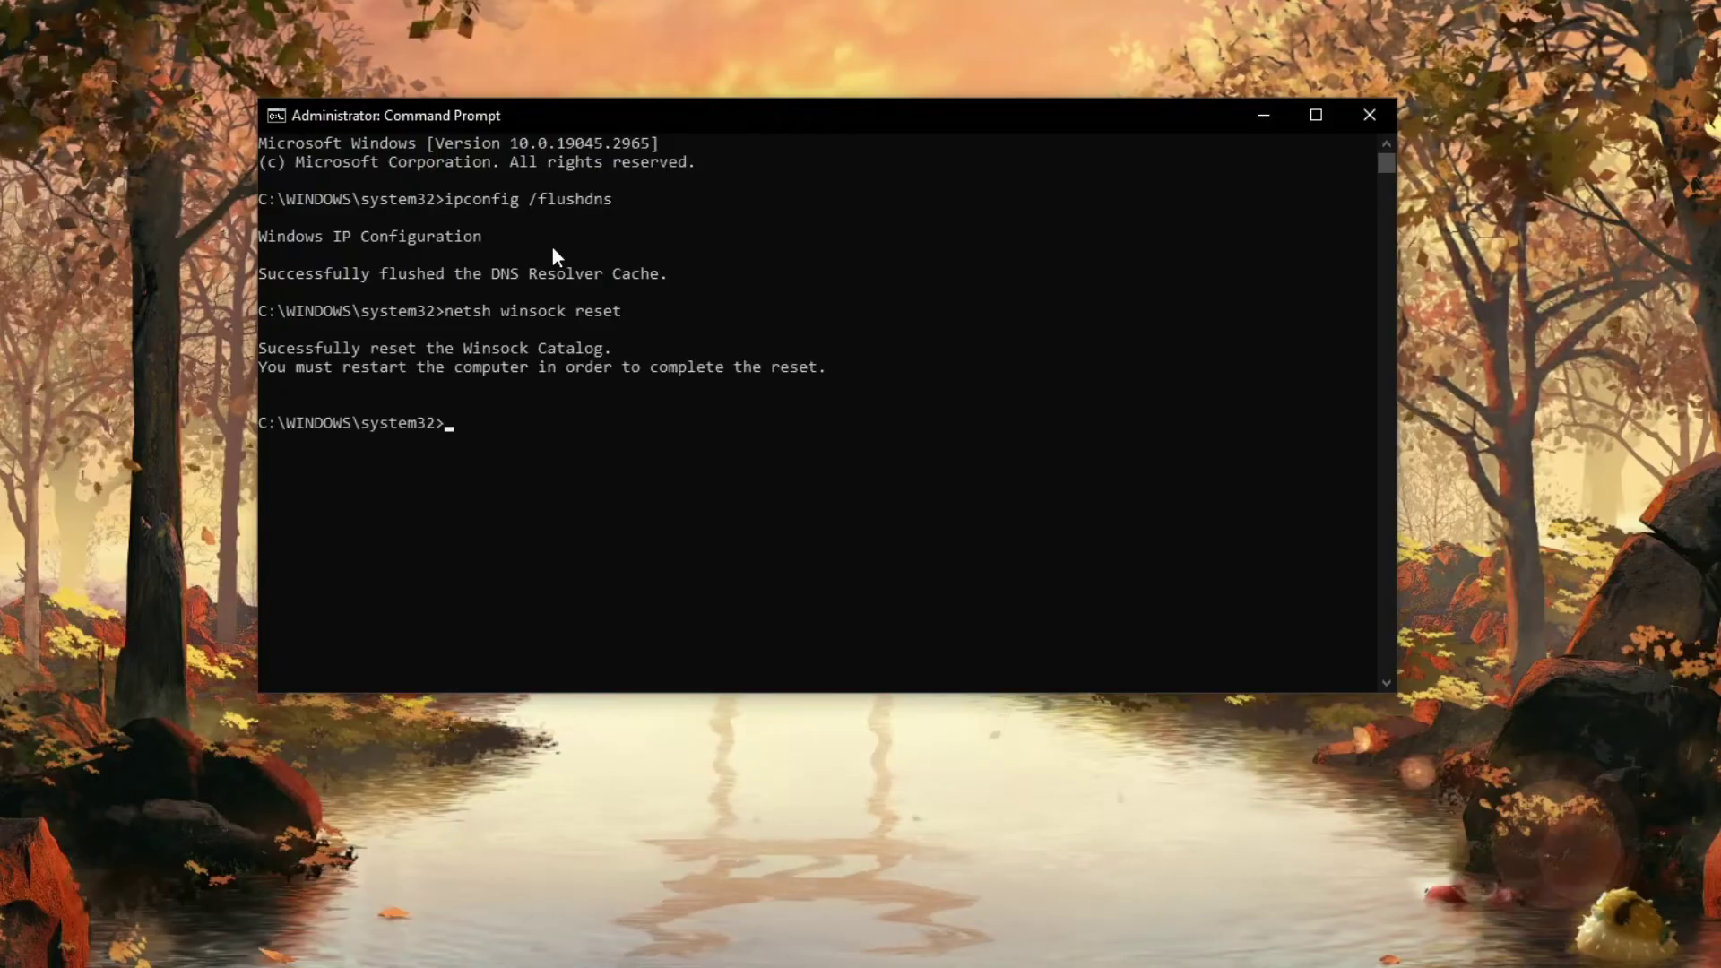
text(n)
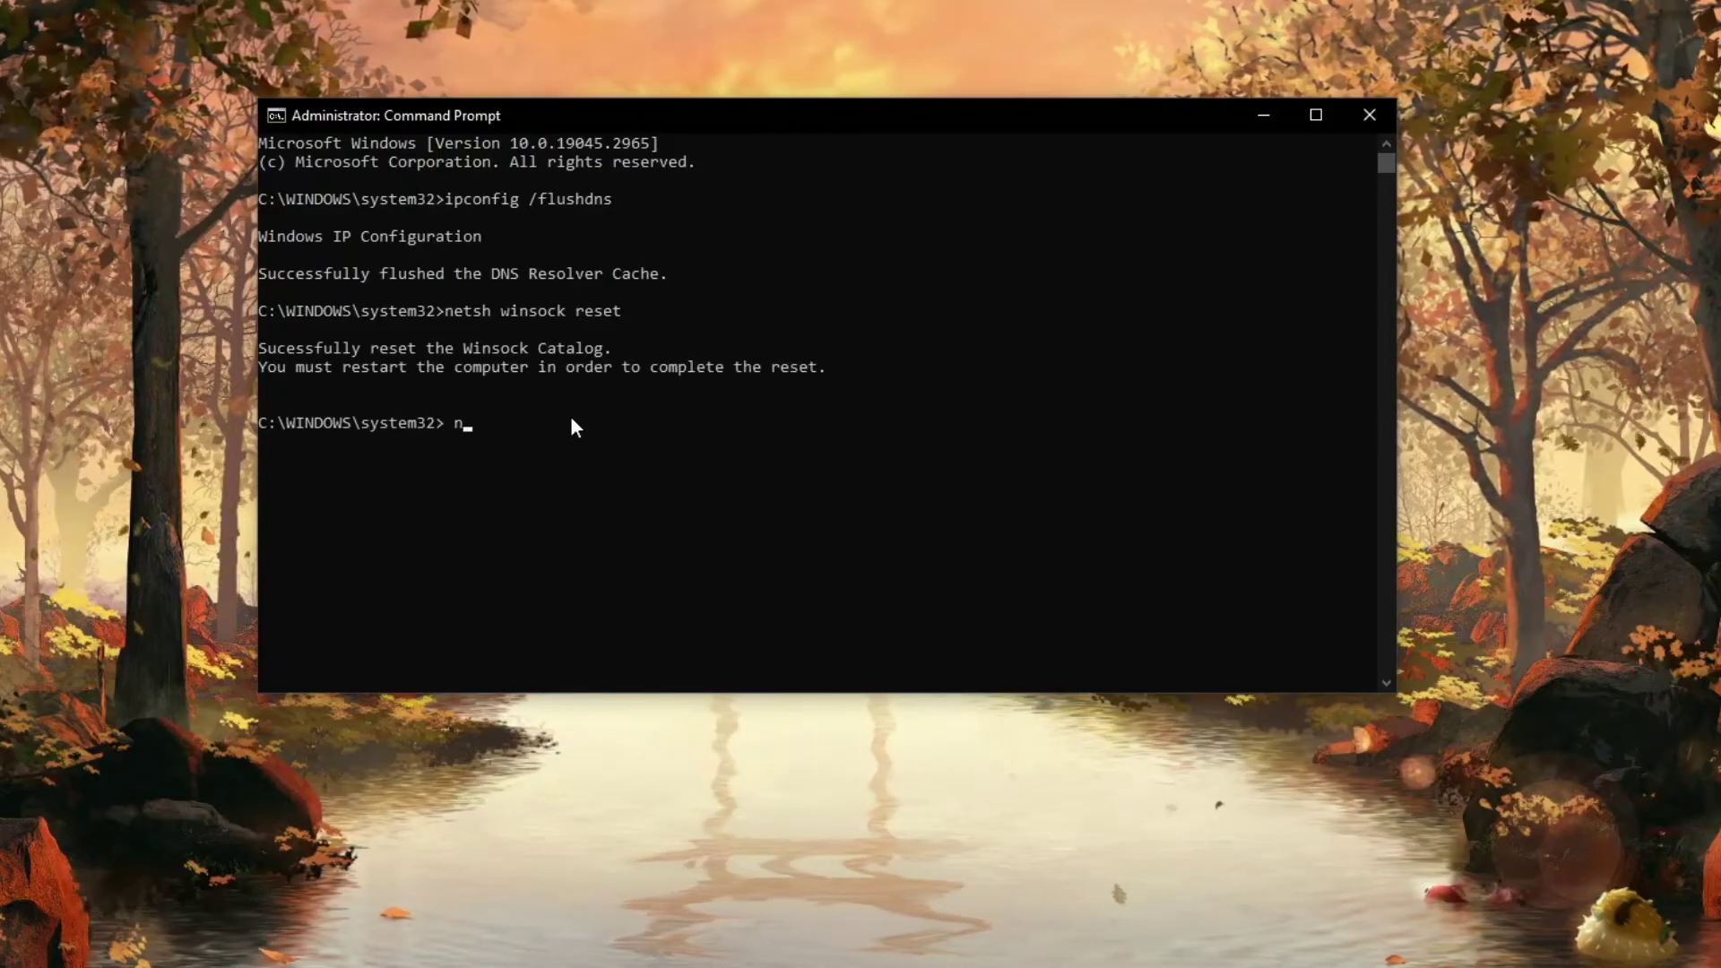
text(etsh int ip reset)
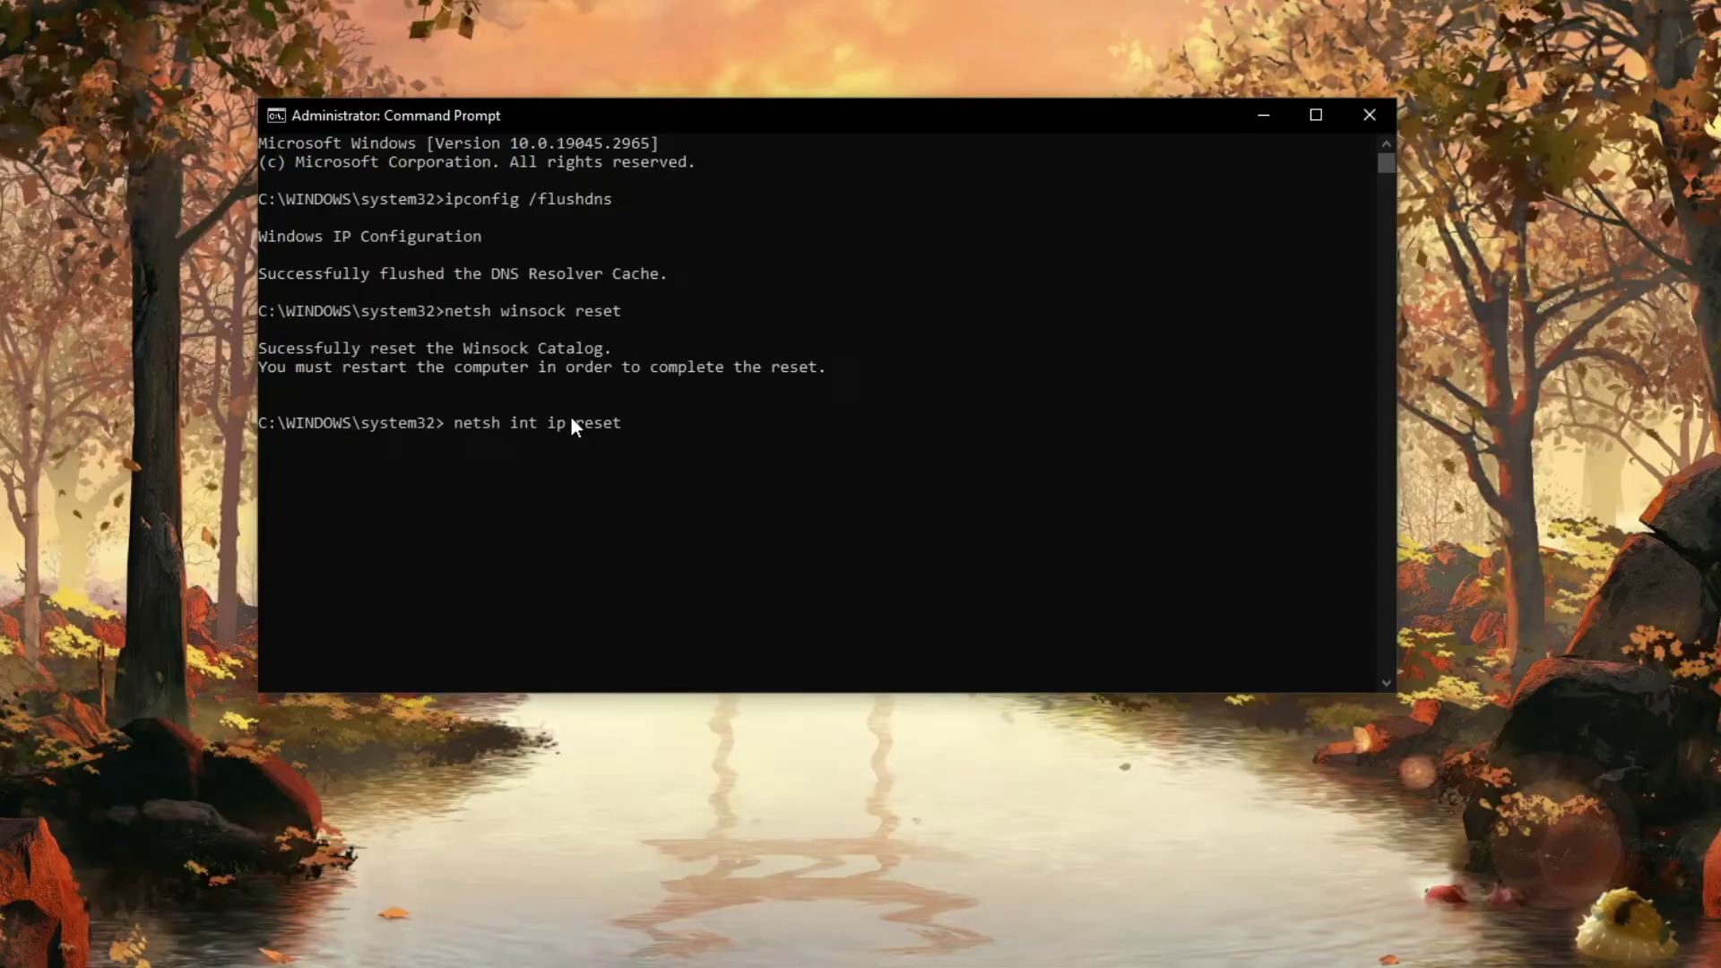
key(Return)
scroll(627, 466, down, 2)
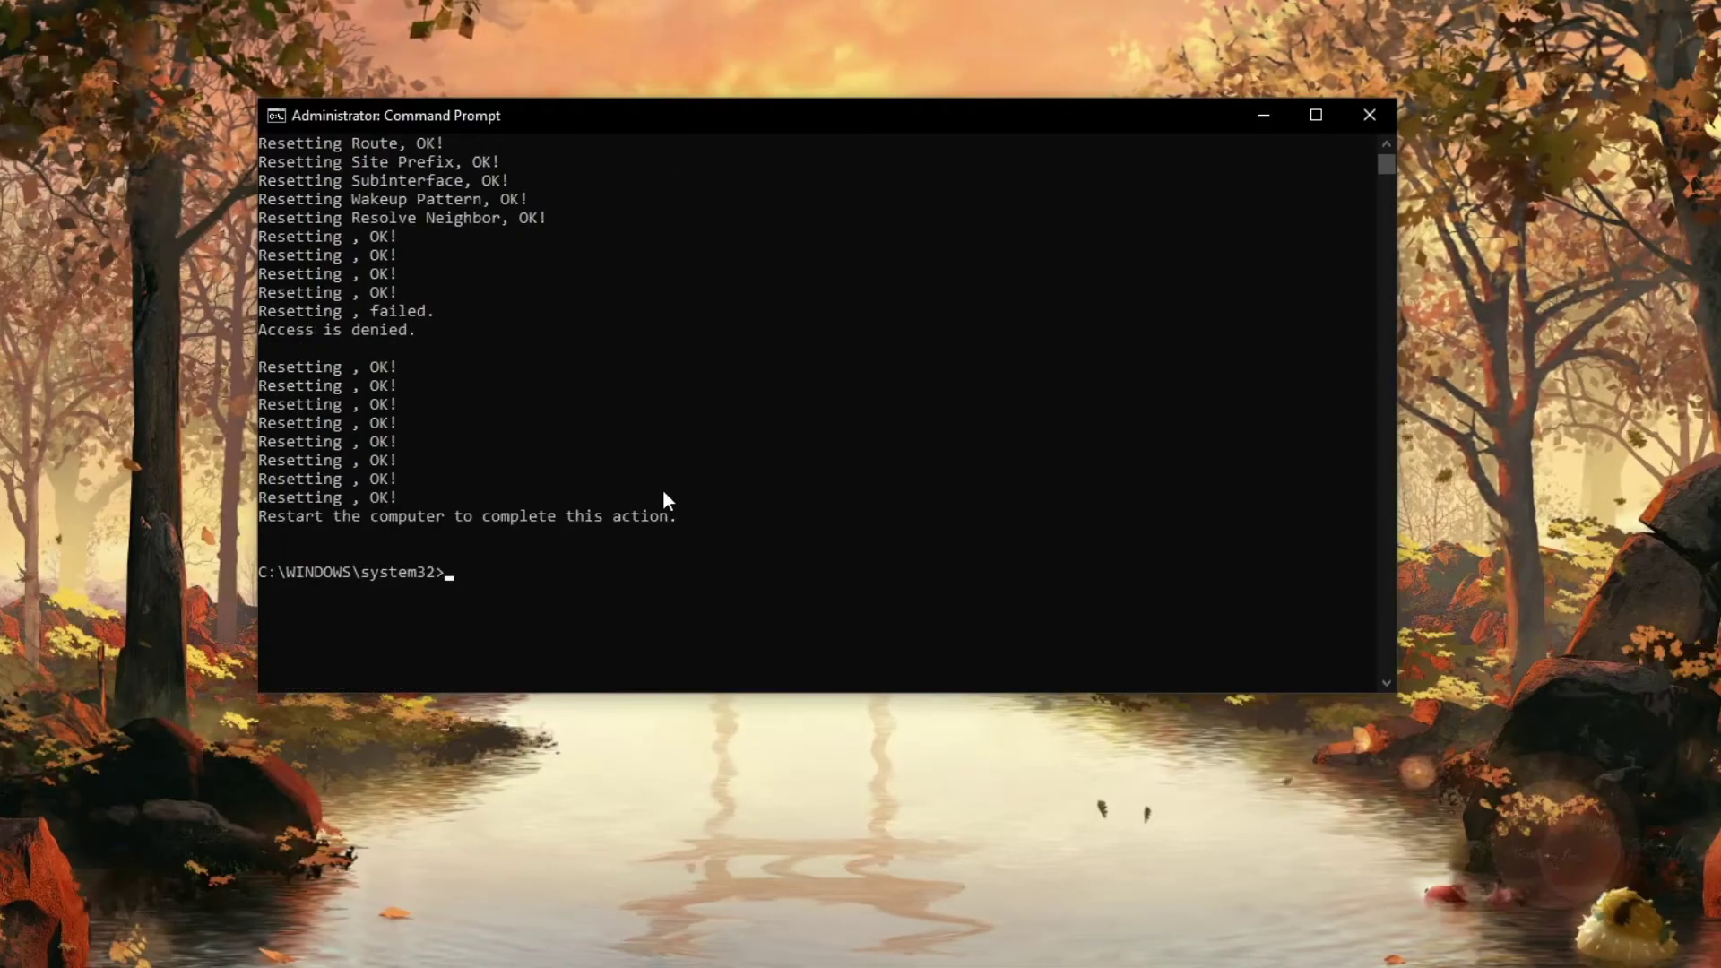
scroll(434, 526, up, 3)
scroll(427, 556, down, 2)
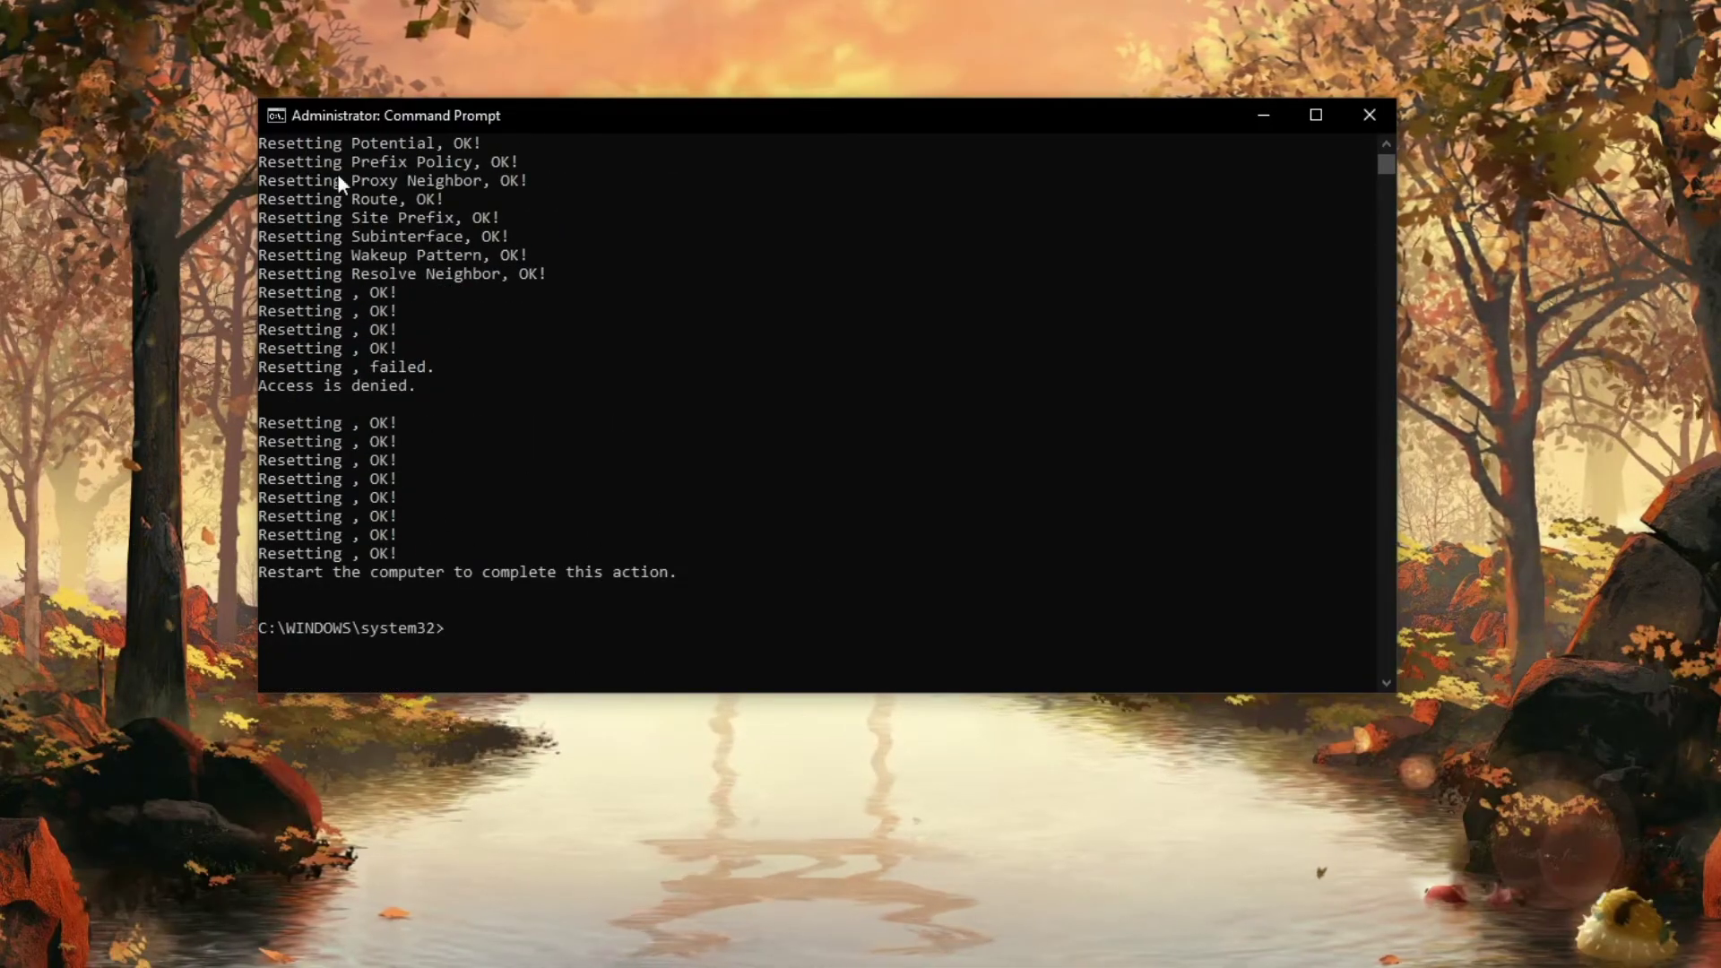
scroll(443, 482, down, 1)
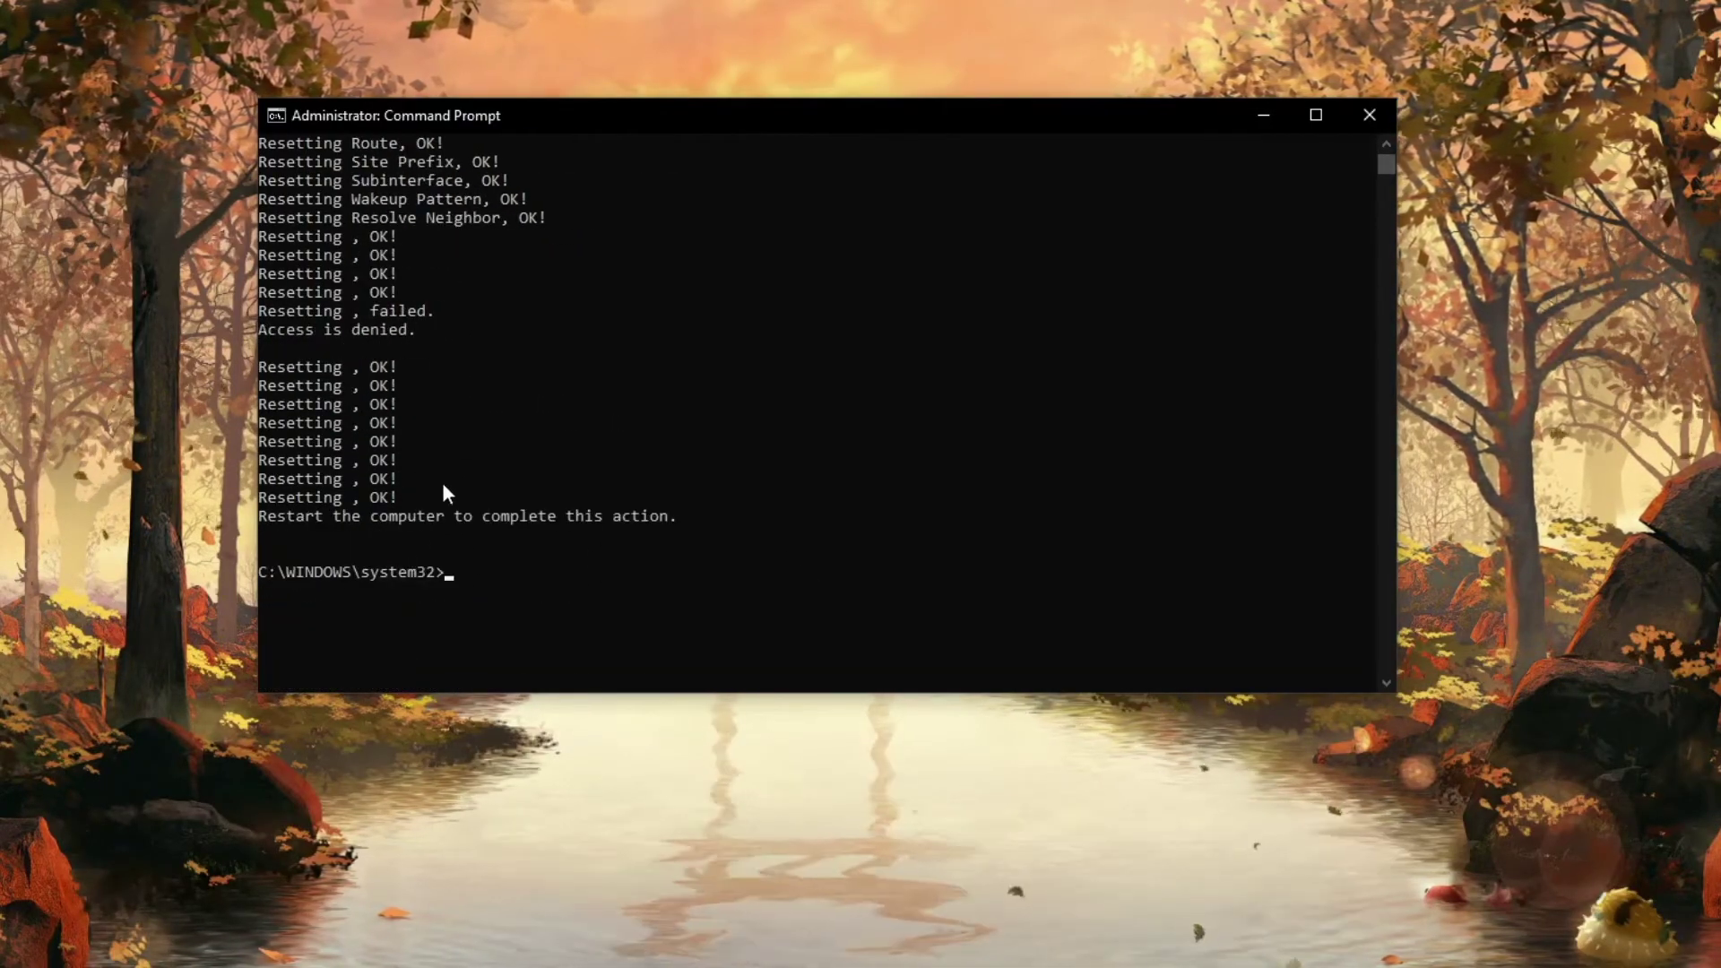
scroll(296, 589, up, 1)
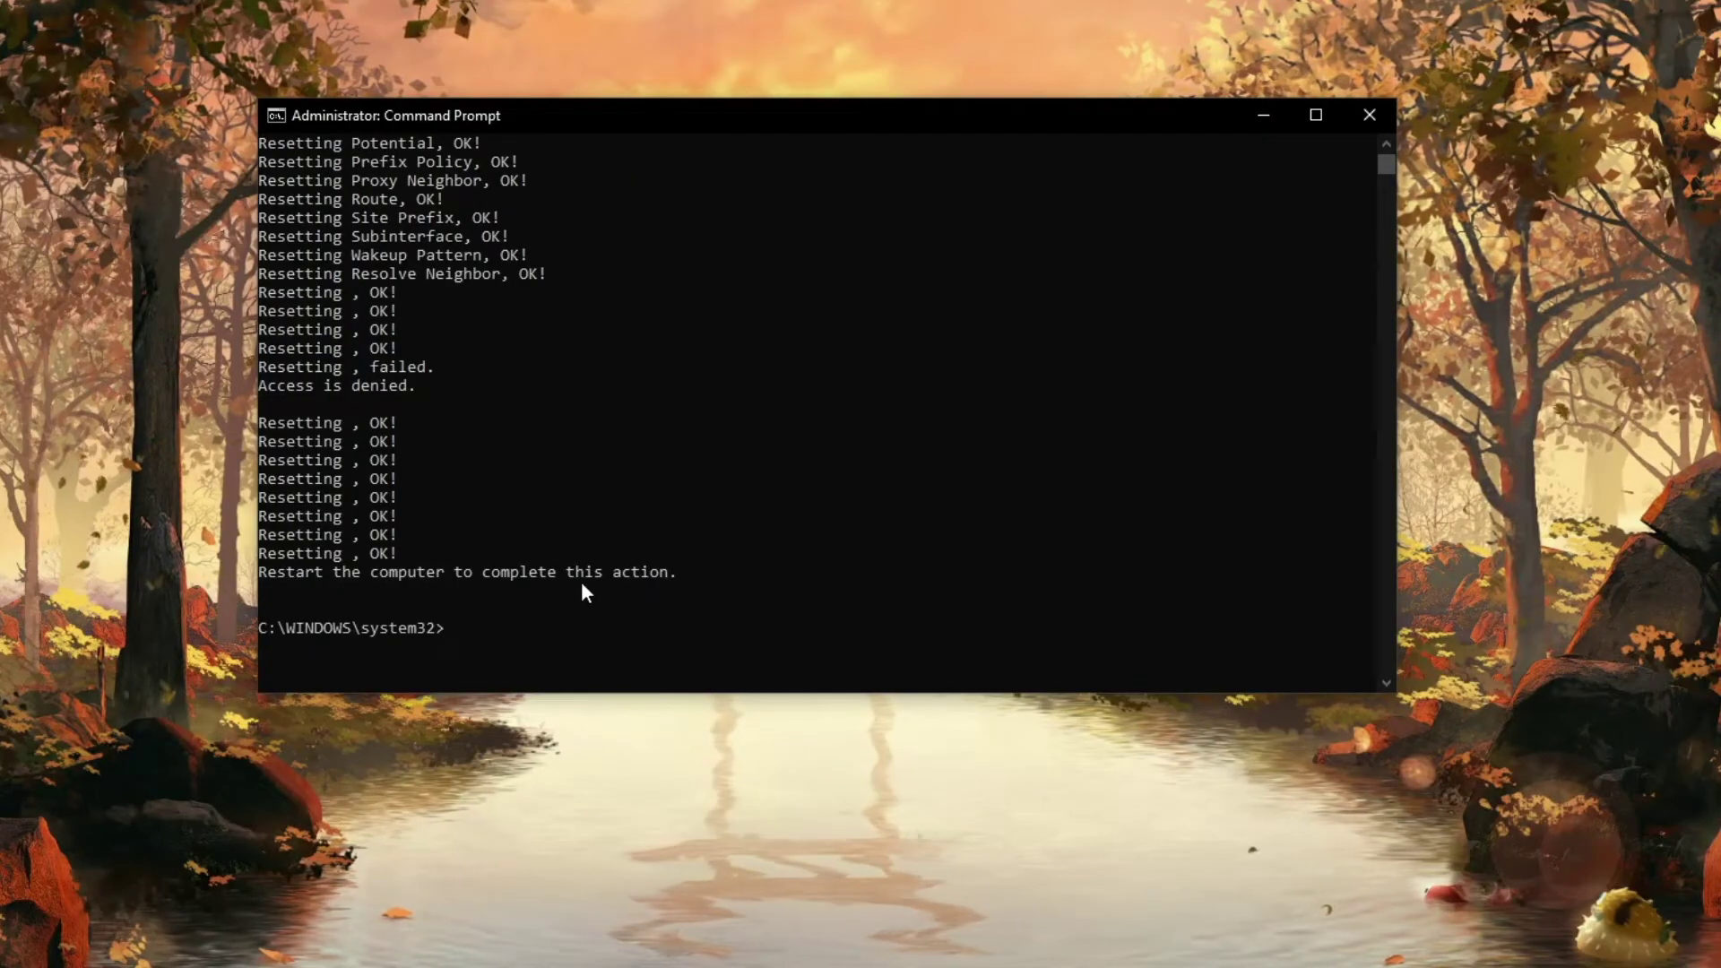
scroll(484, 493, up, 9)
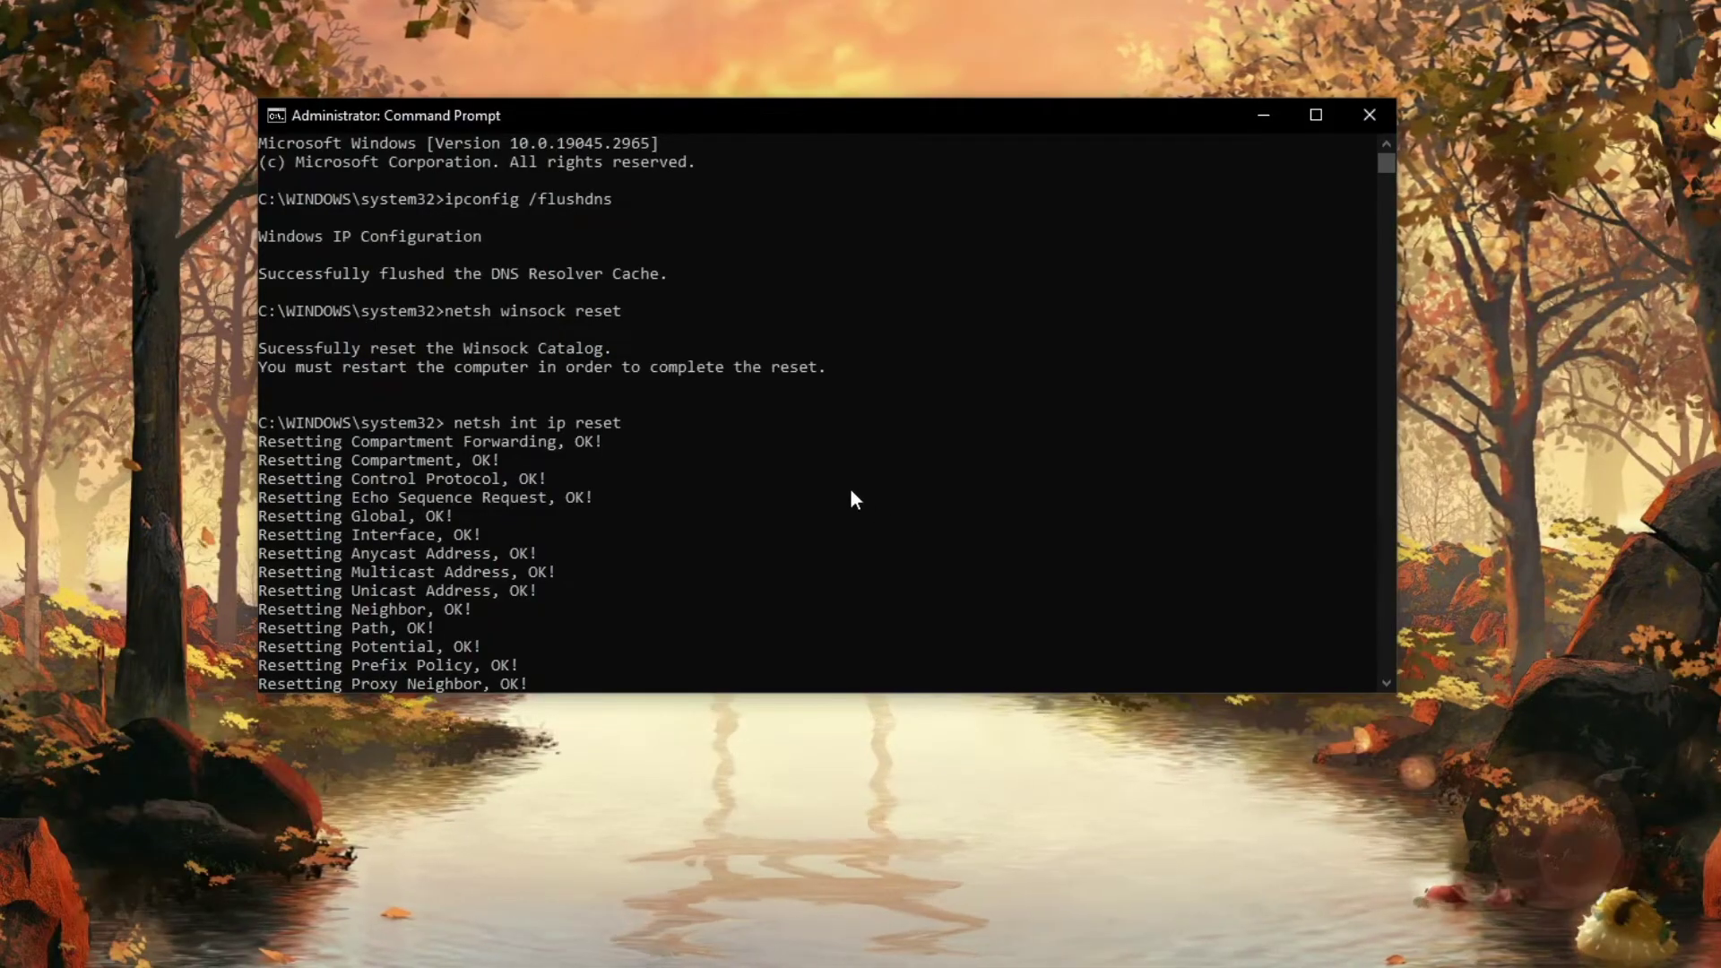
scroll(764, 427, down, 9)
scroll(896, 287, up, 4)
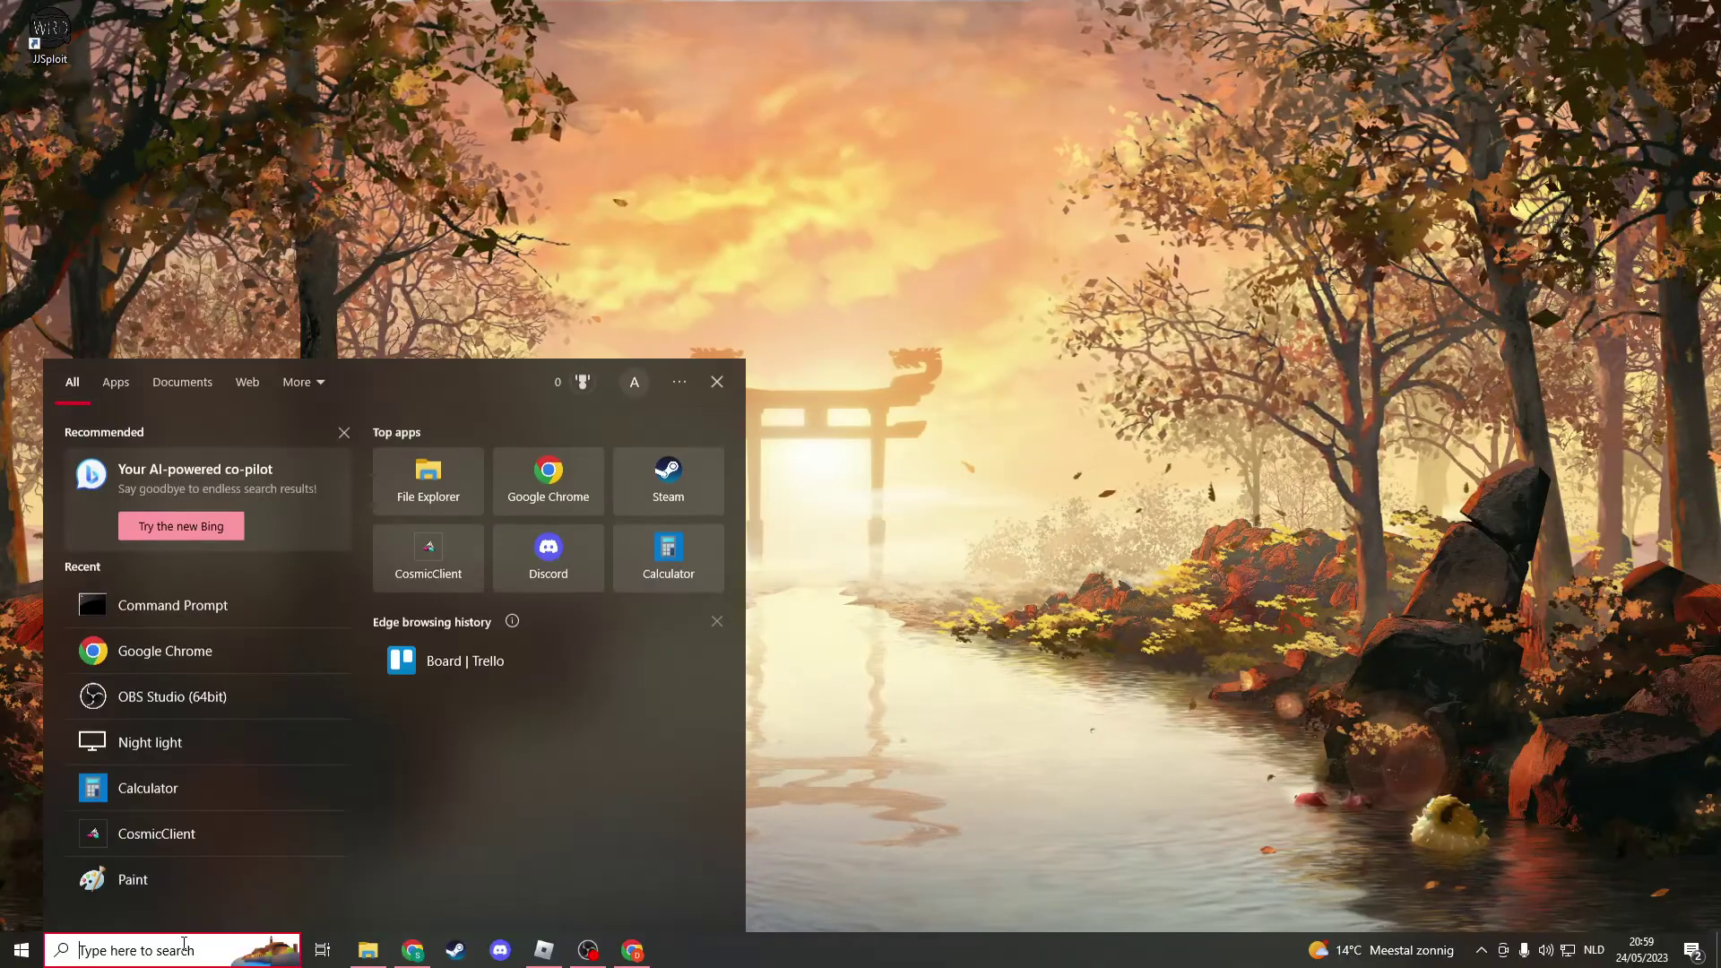
Open Control Panel's Network and Sharing Centre and the Ethernet connection status.
text(control)
key(Return)
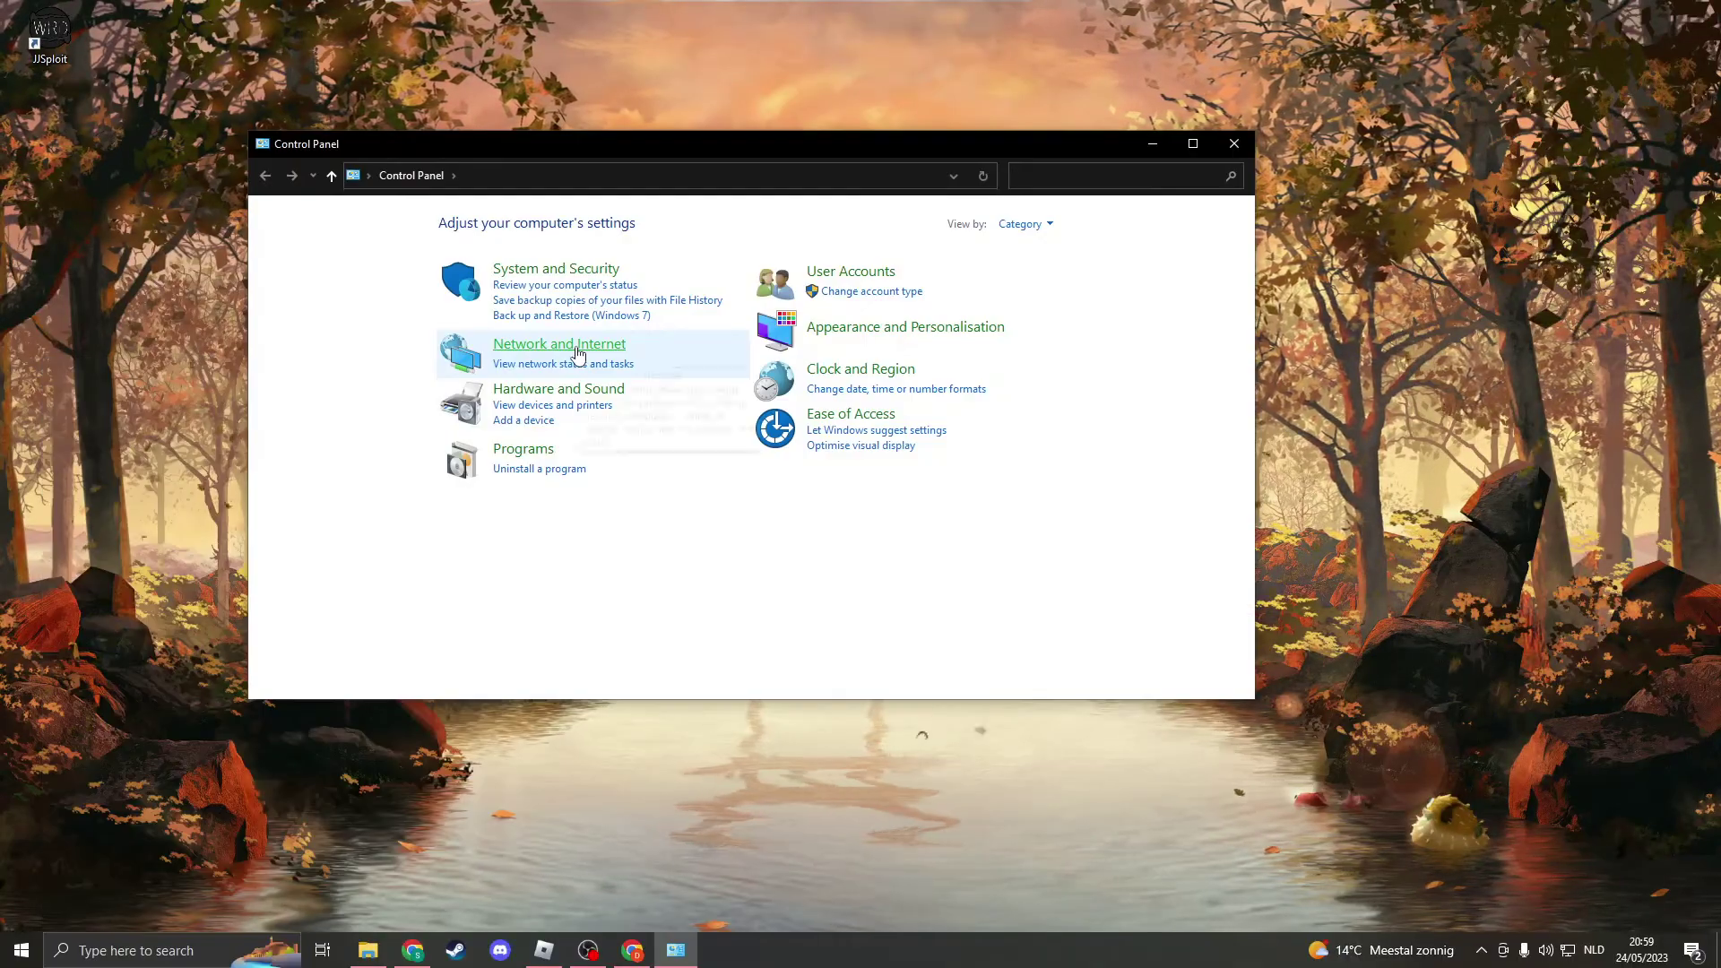
click(574, 348)
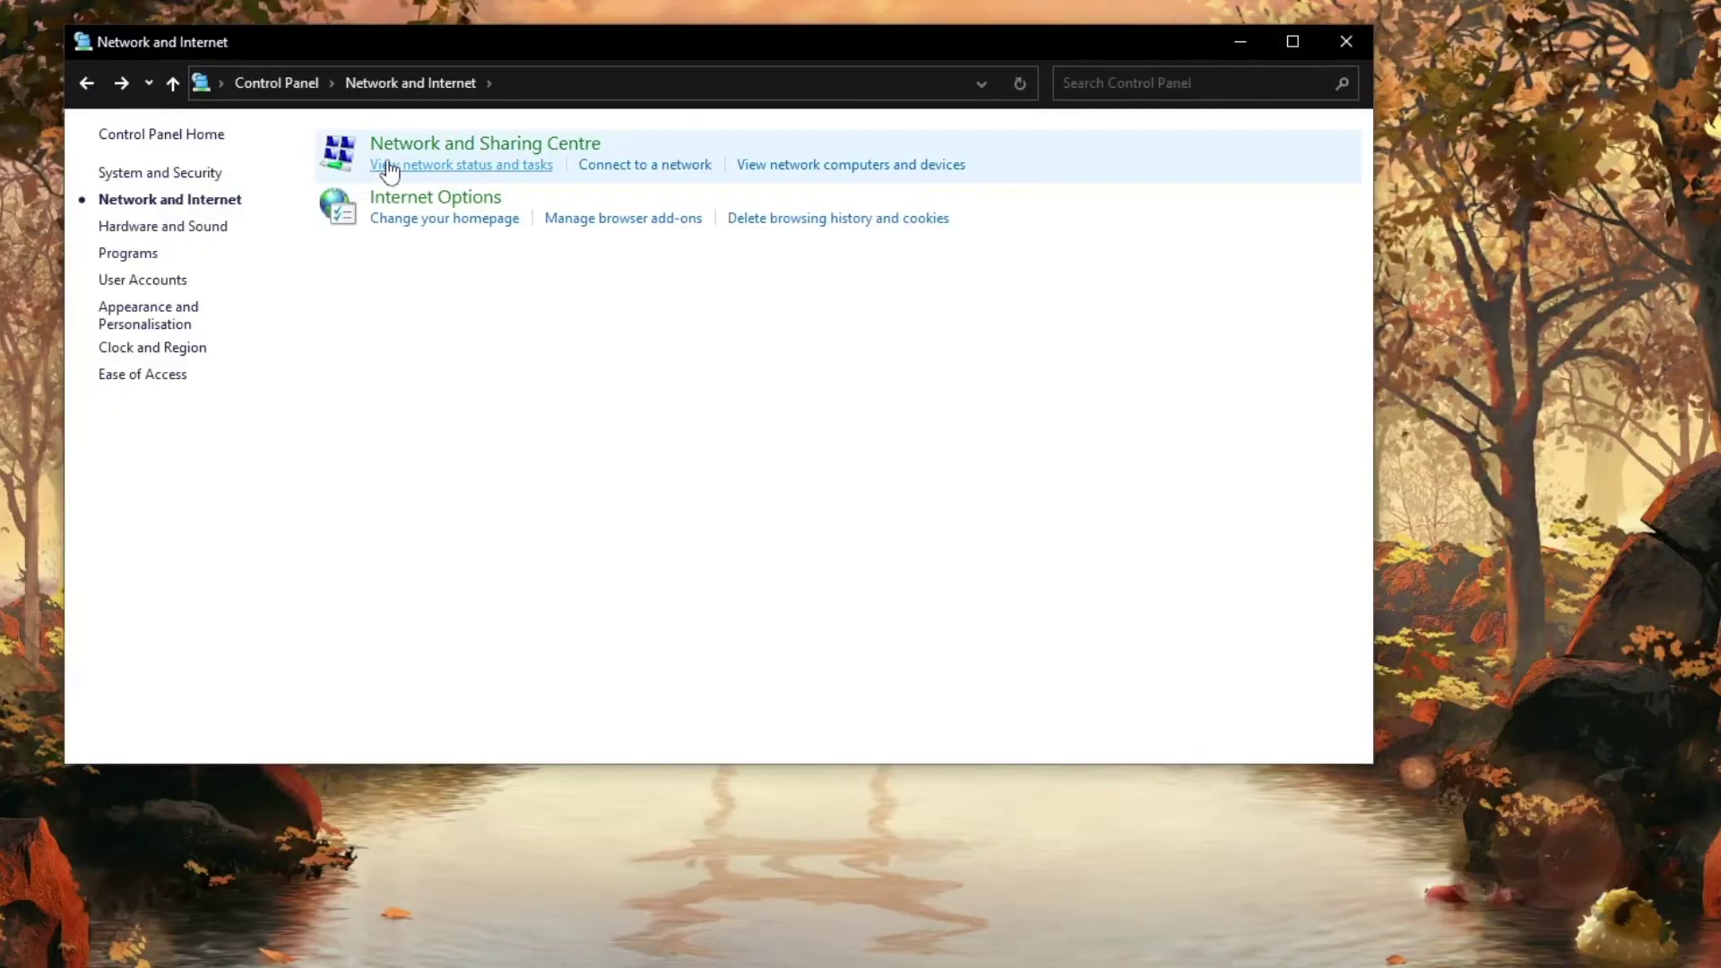
click(434, 167)
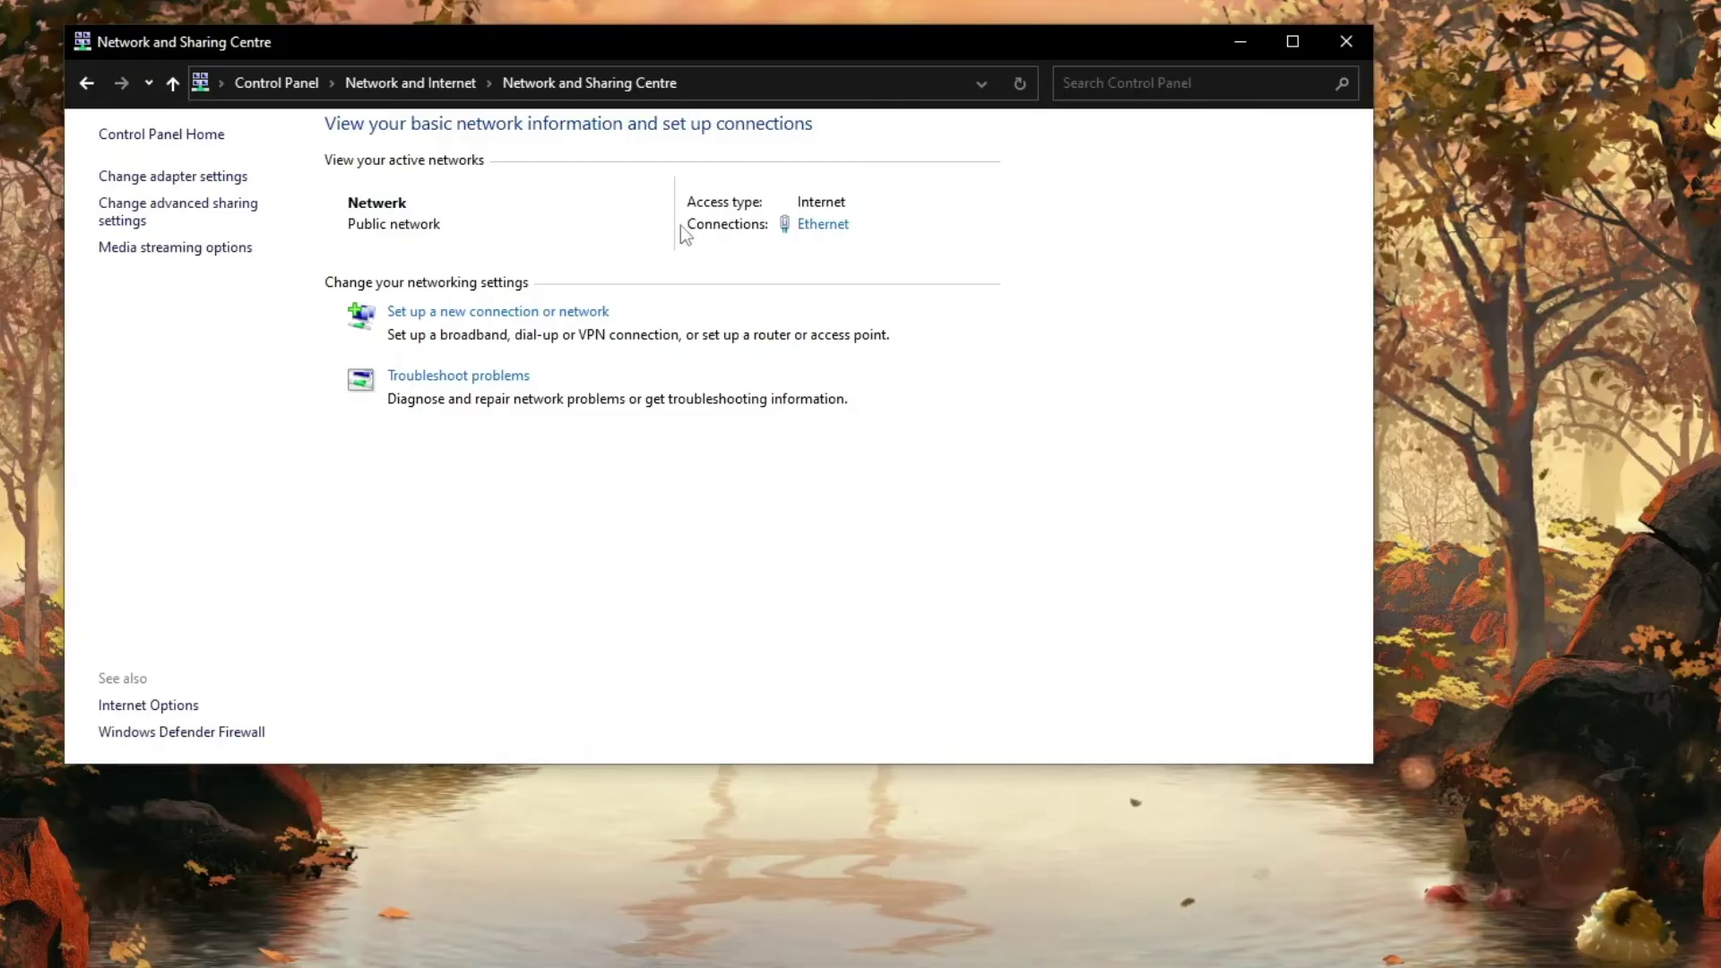
click(812, 226)
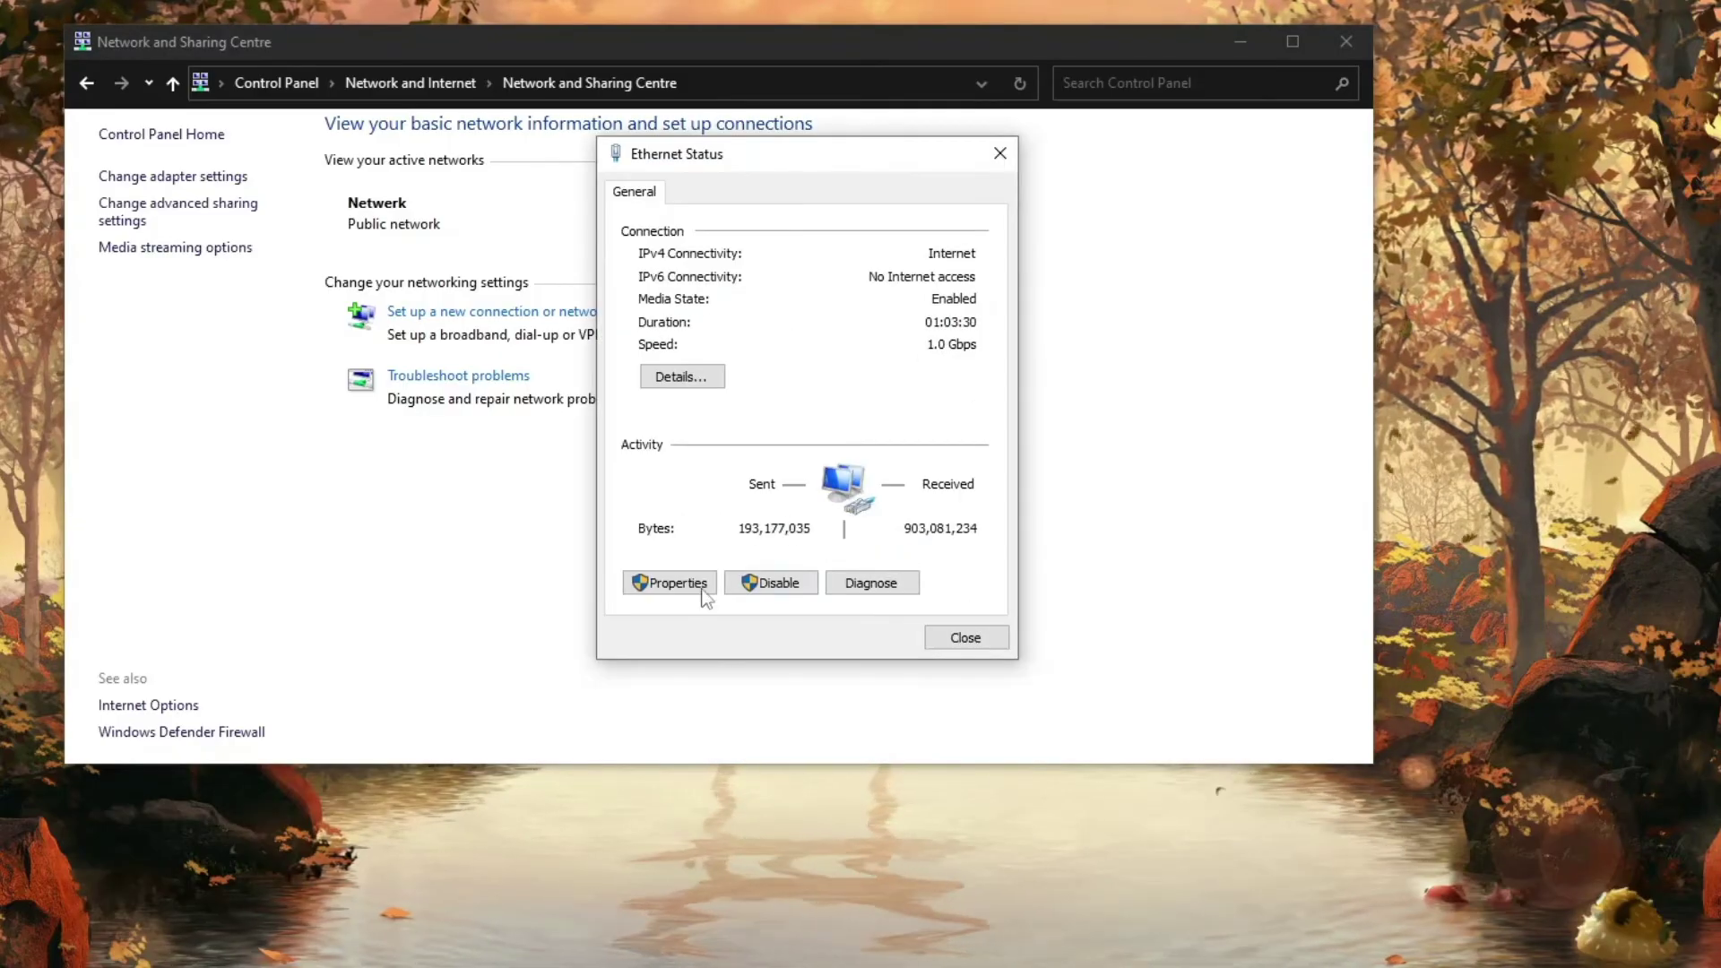
Open Ethernet Properties and select Internet Protocol versie 4 (TCP/IPv4).
click(676, 584)
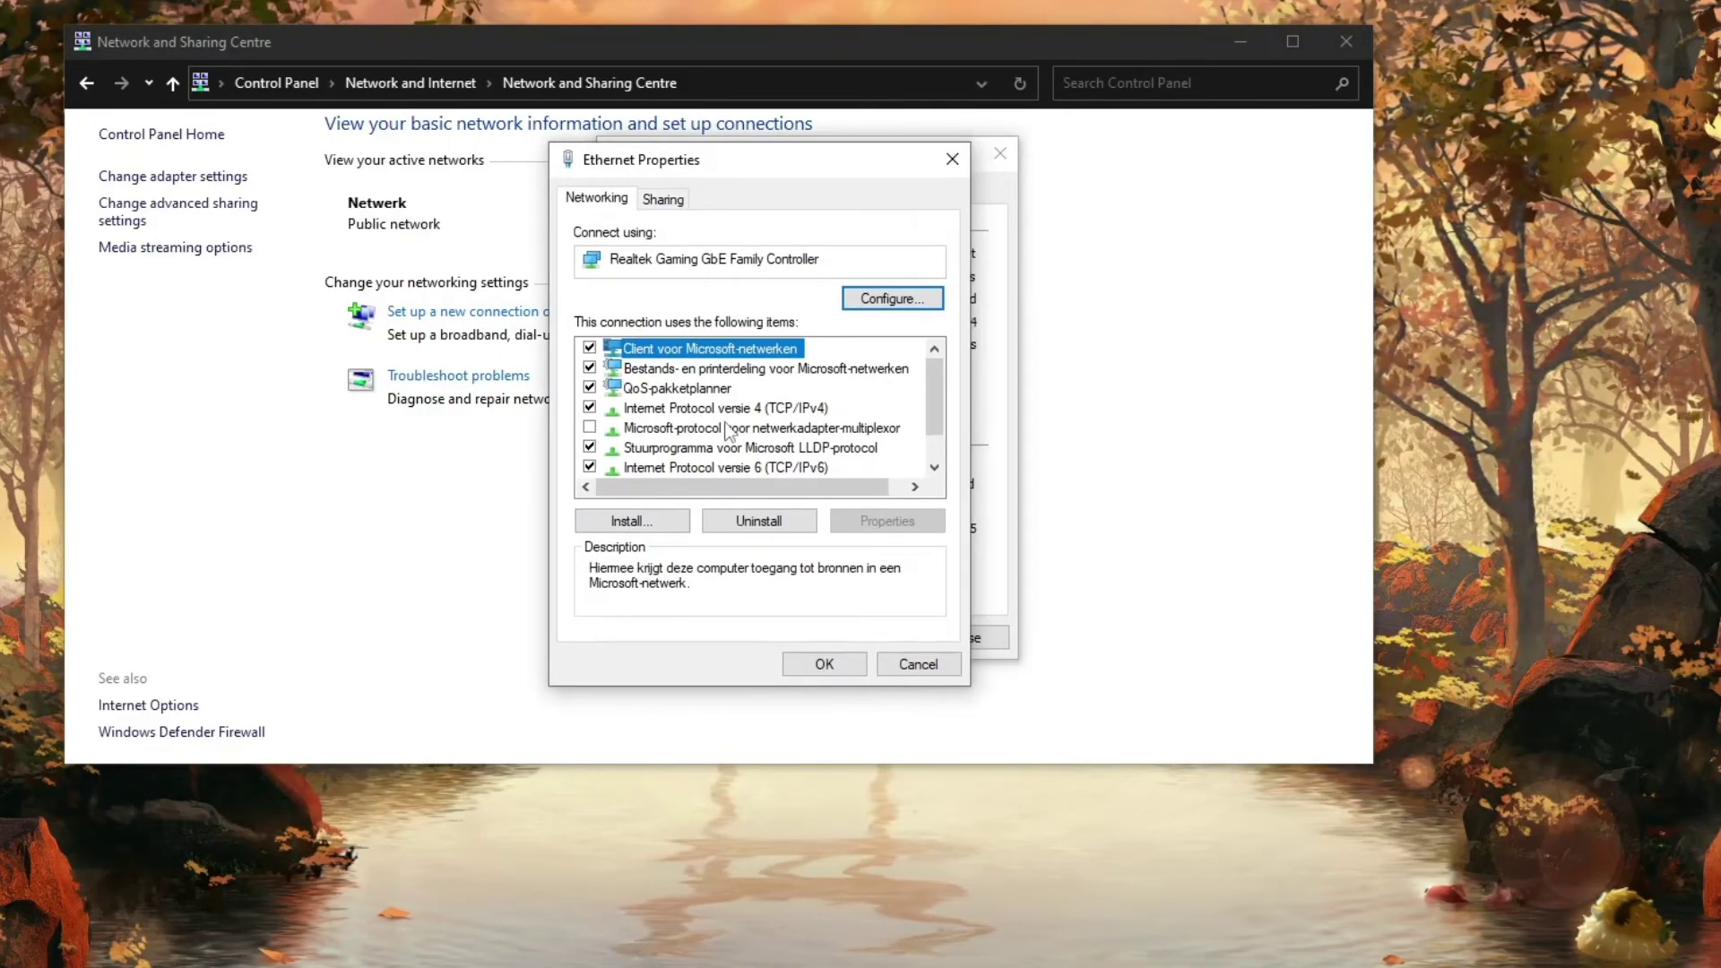
scroll(664, 419, down, 1)
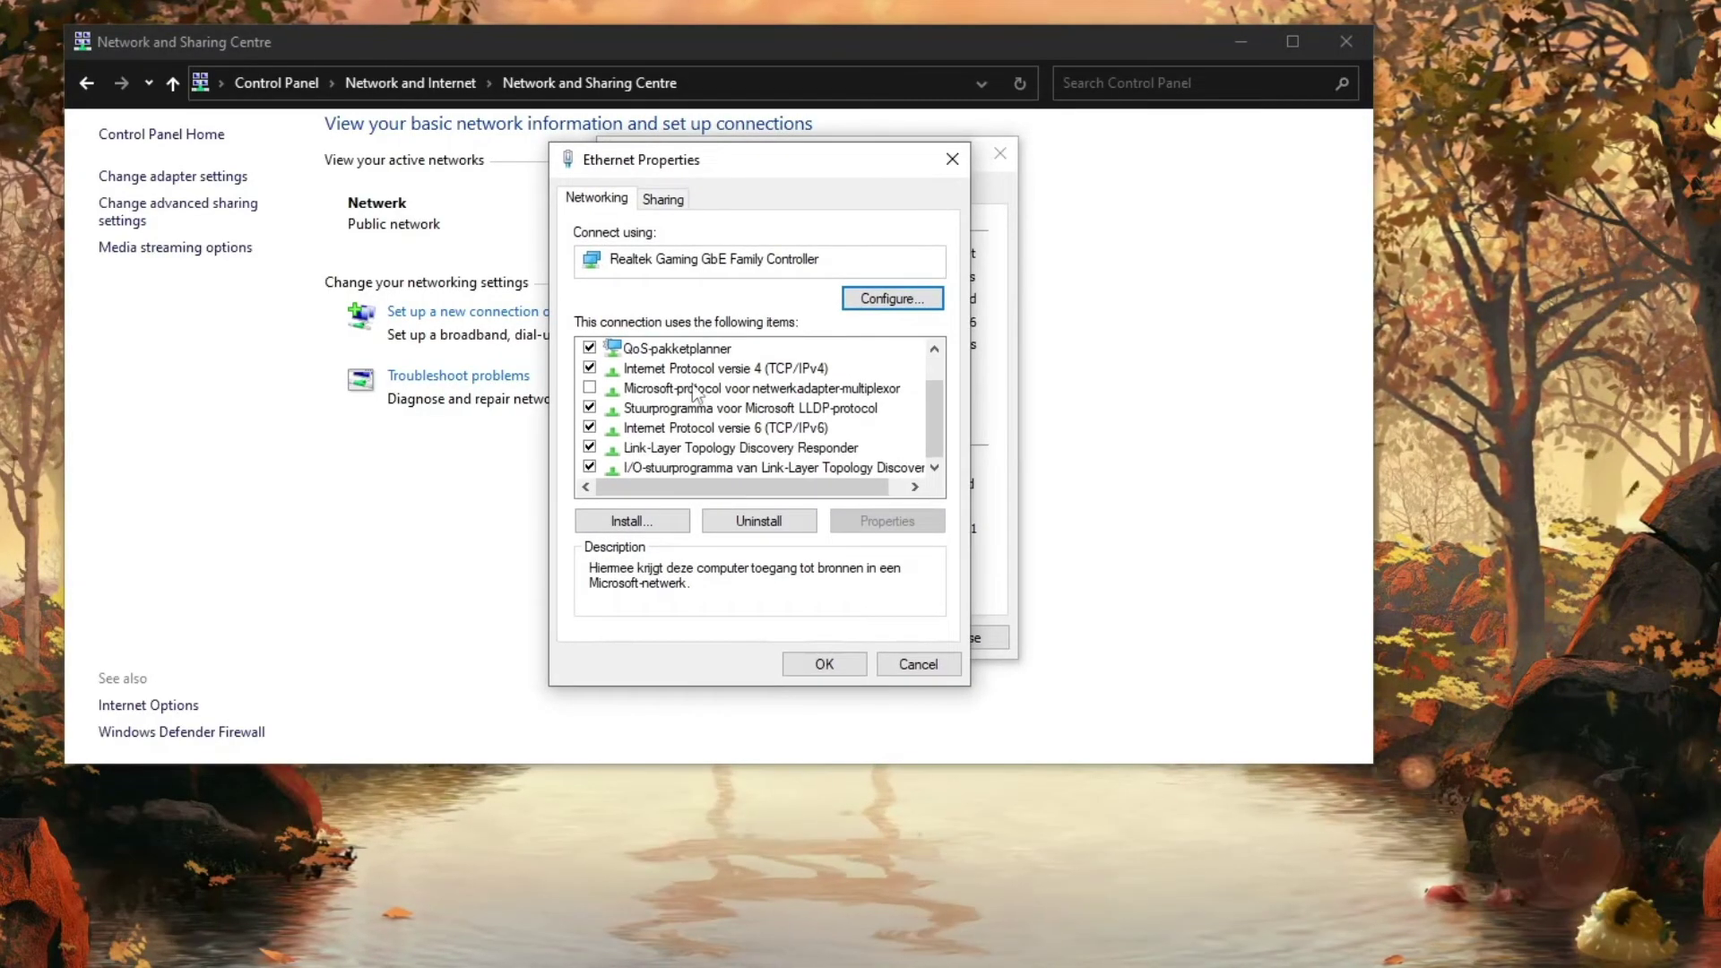
scroll(733, 417, up, 1)
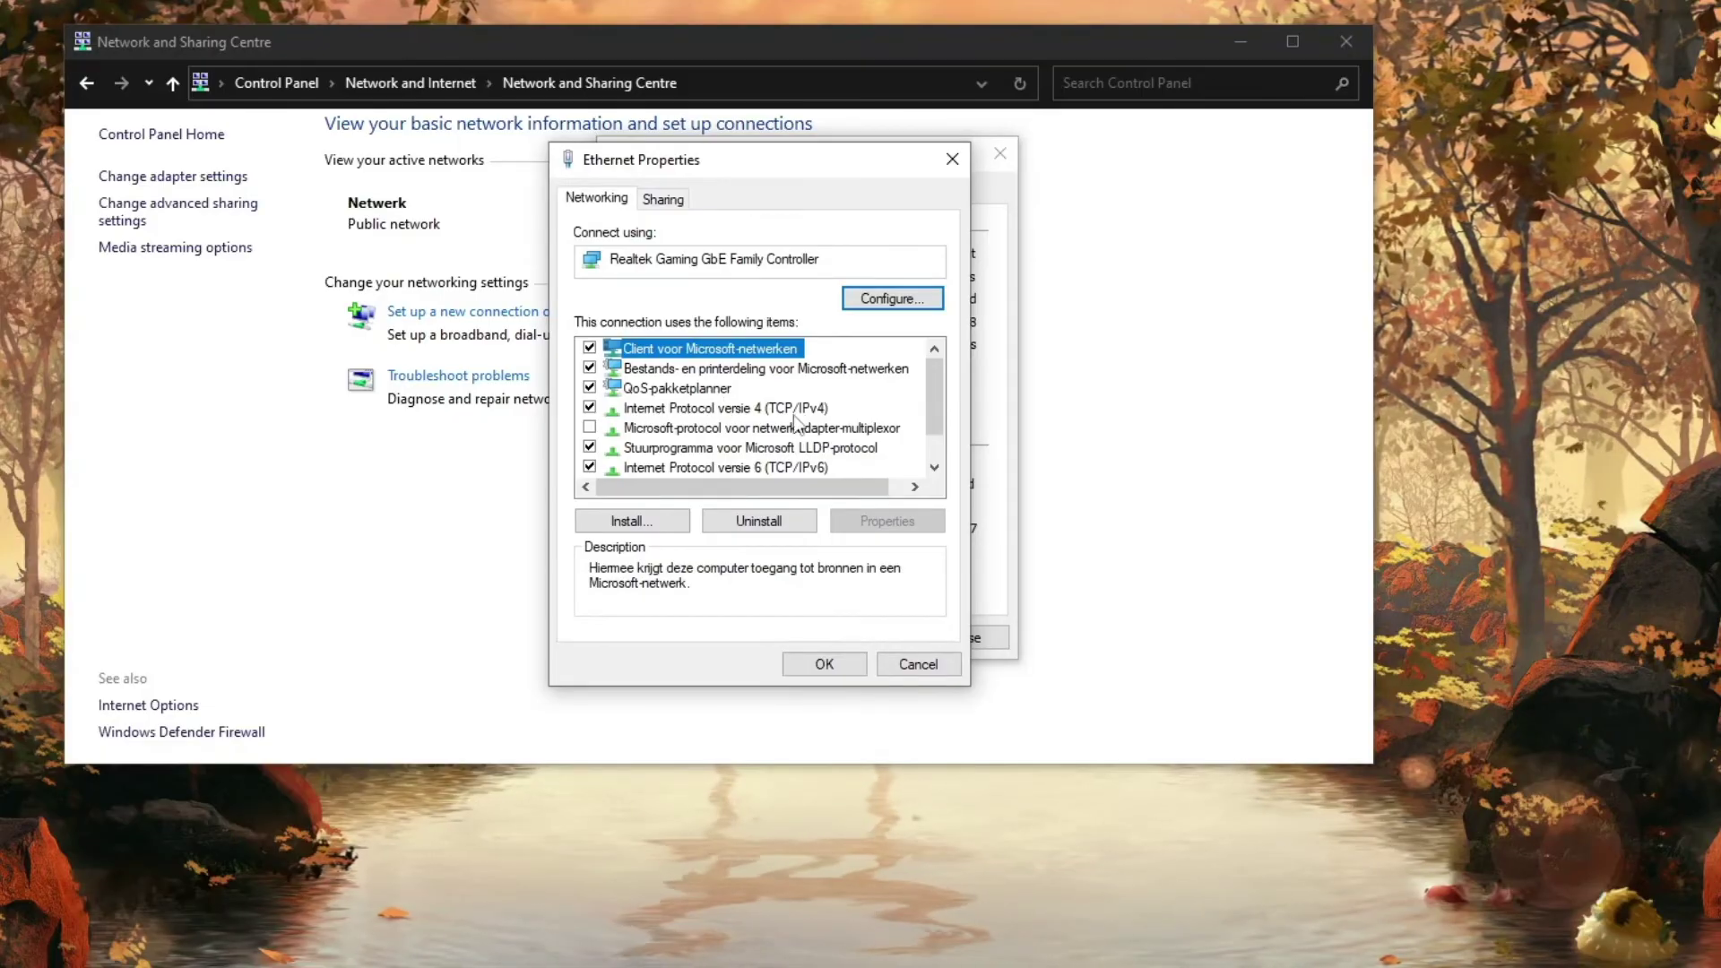
click(817, 410)
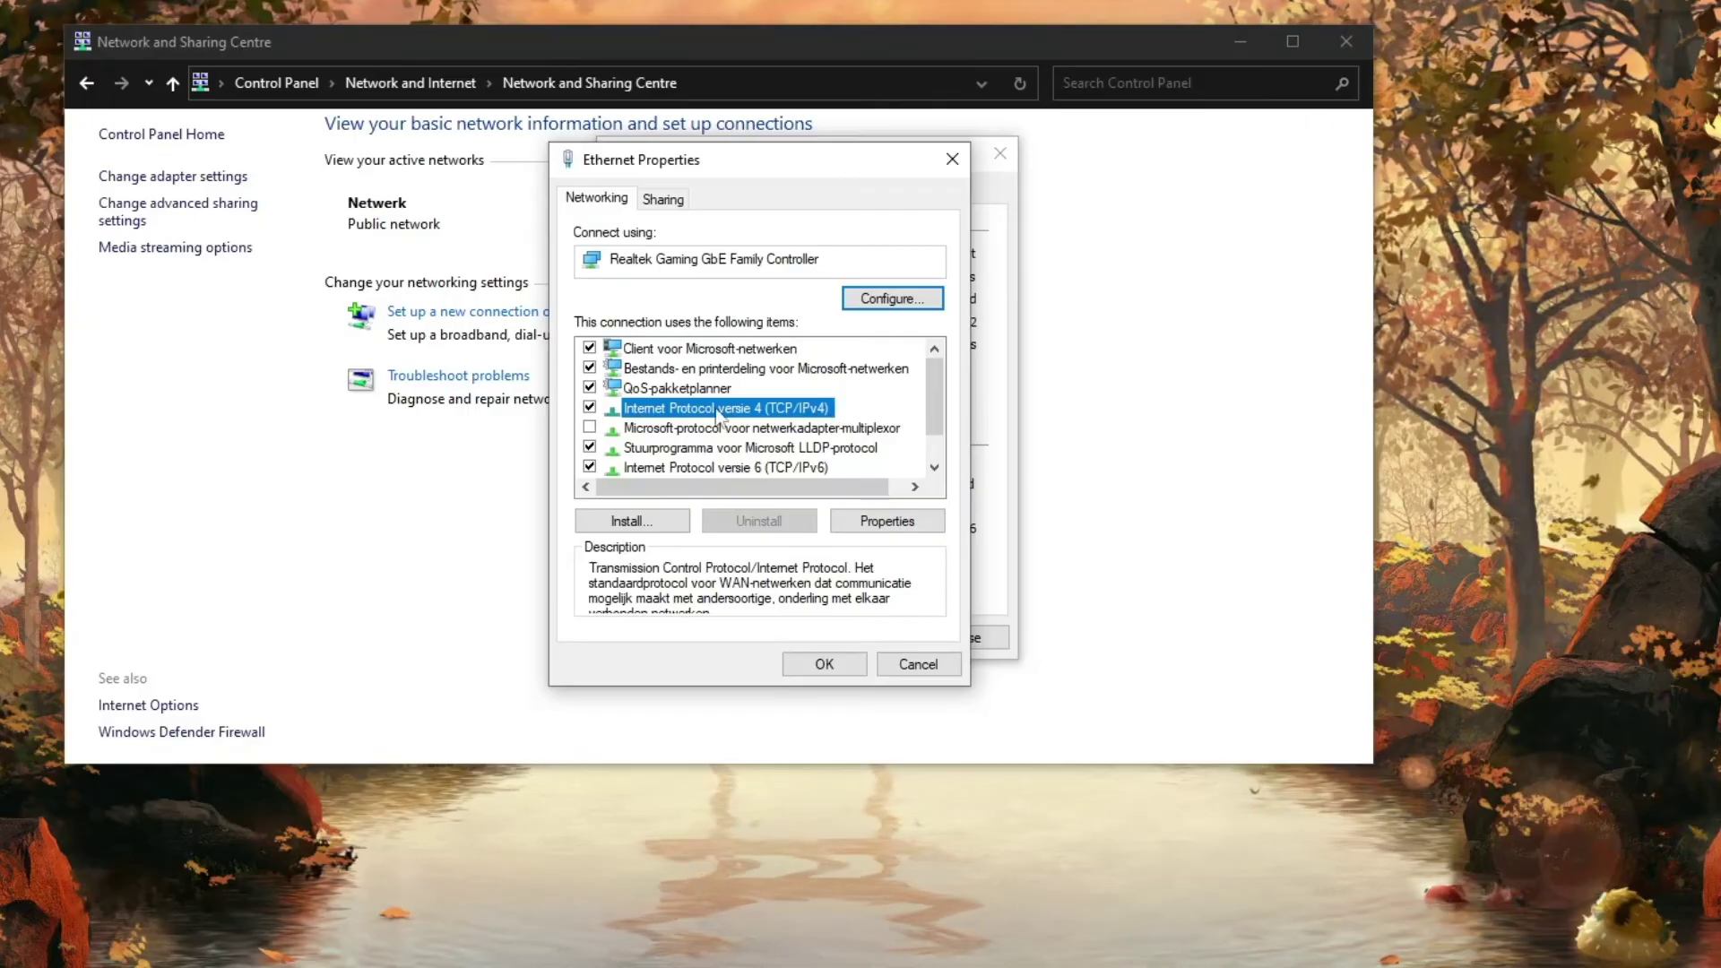
scroll(717, 414, down, 1)
scroll(717, 417, up, 1)
Replace the 1.1.1.1 DNS servers with 8.8.8.8 and 8.8.4.4 and confirm with OK.
click(885, 524)
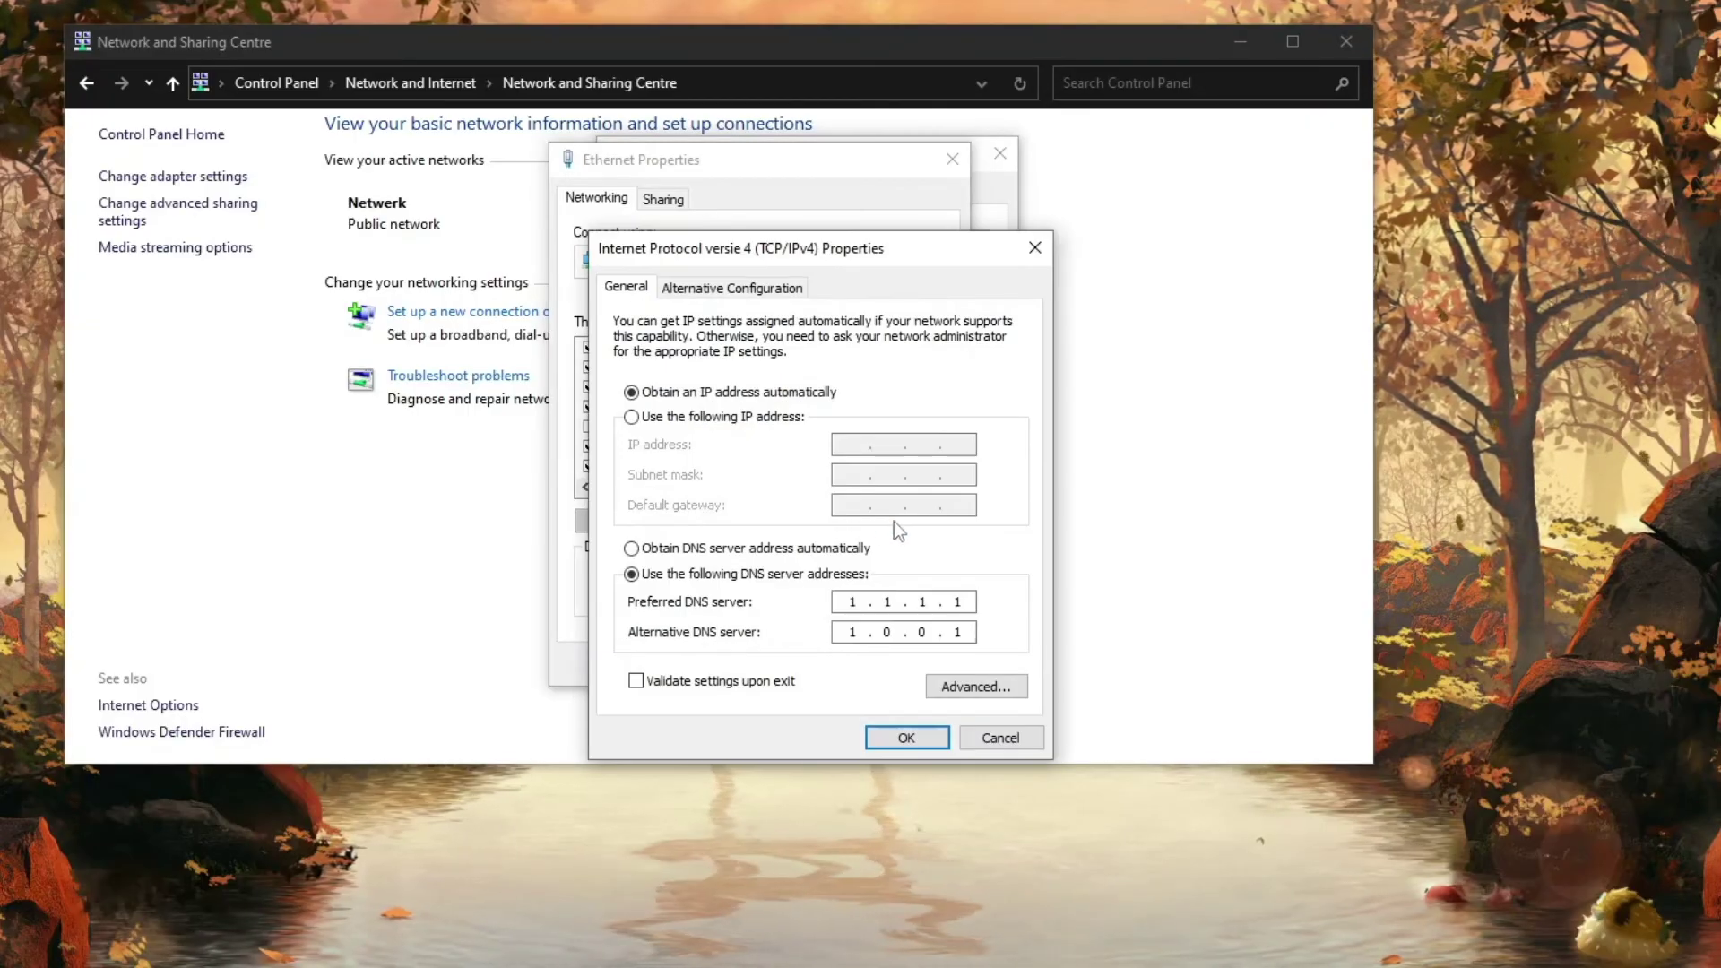
click(632, 549)
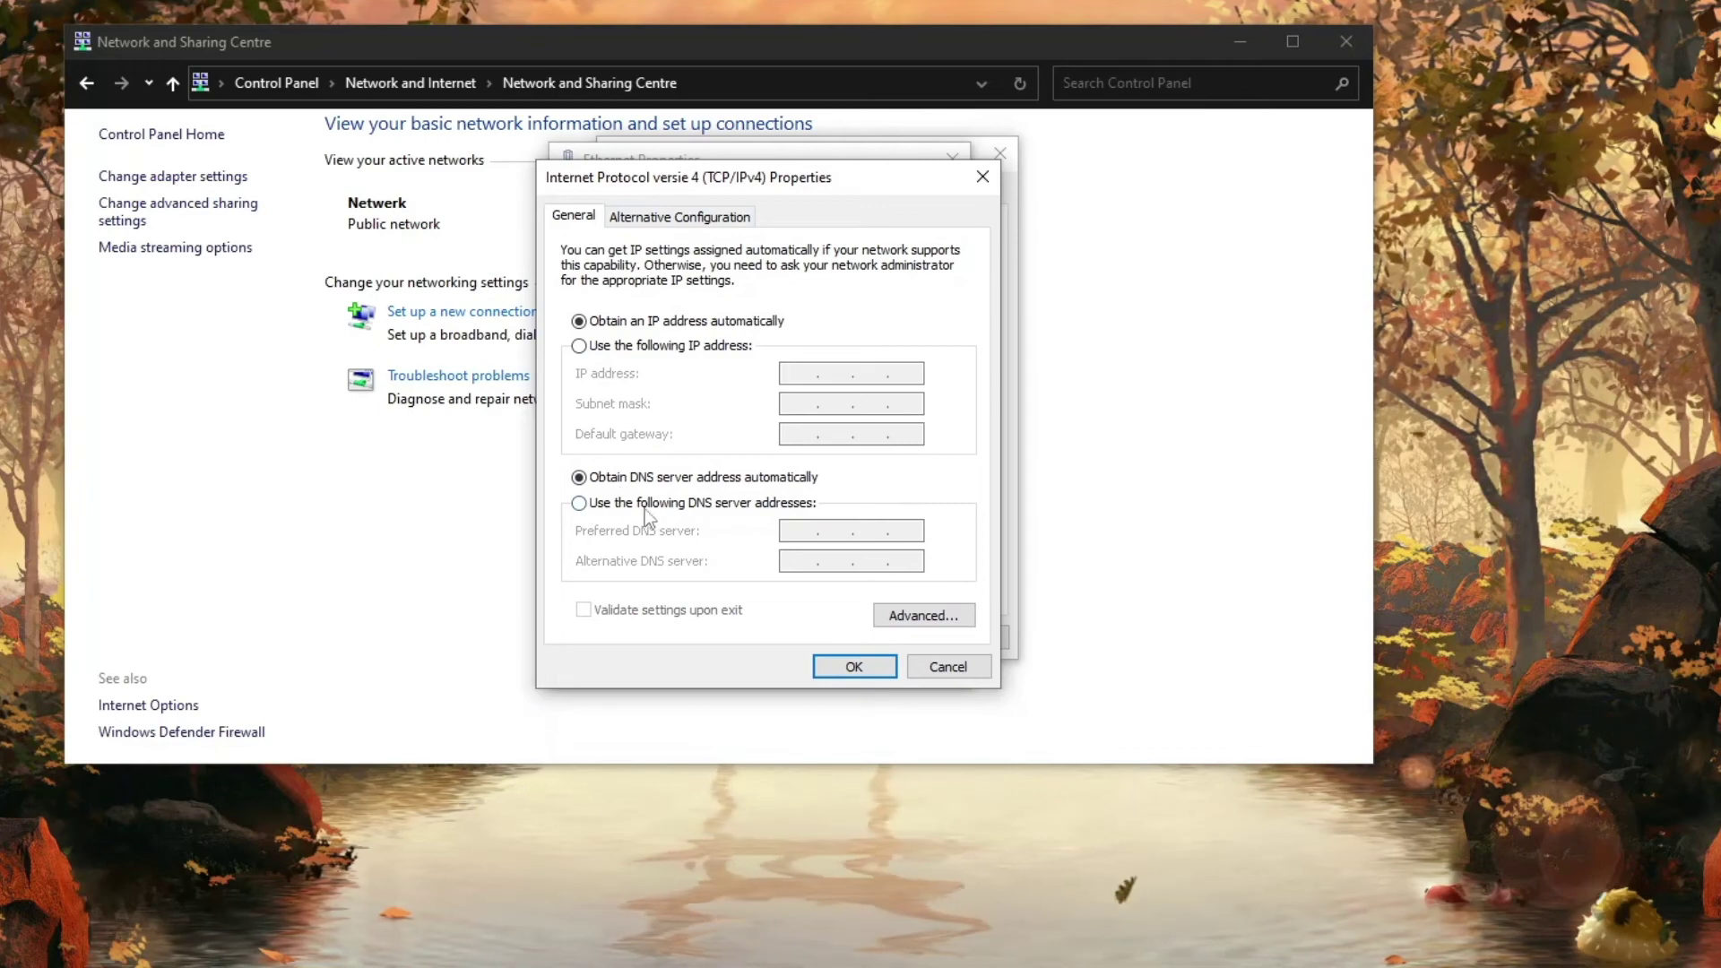
click(744, 516)
text(8)
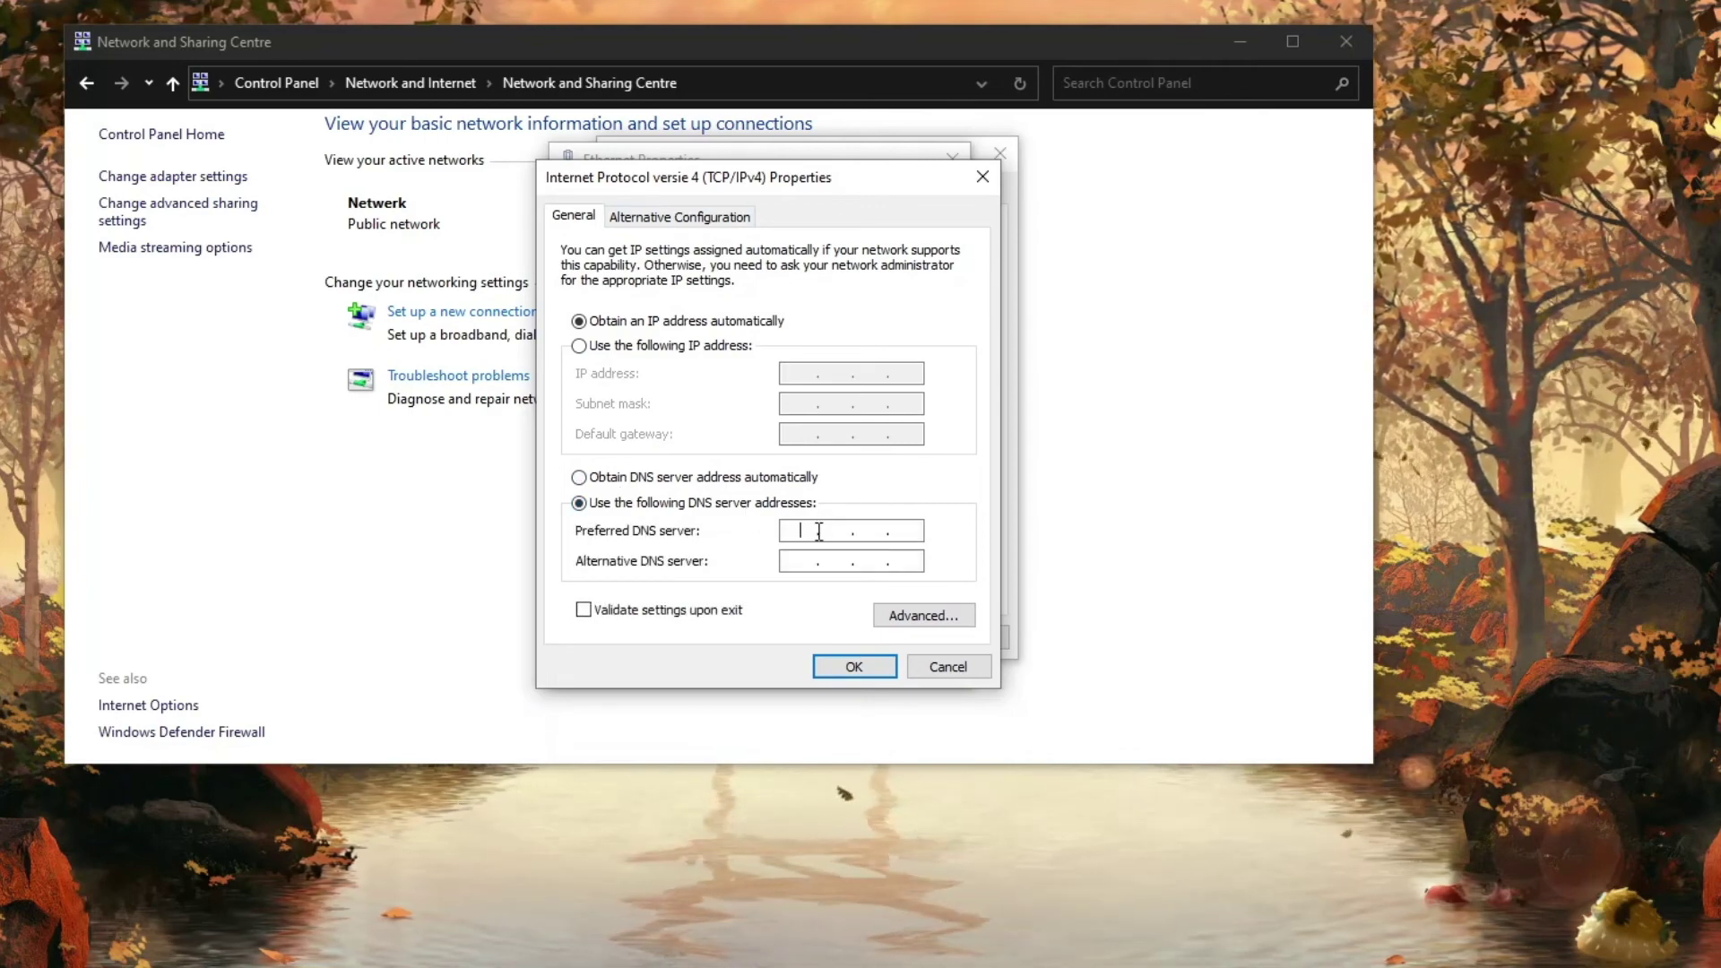
text(.8.8.8)
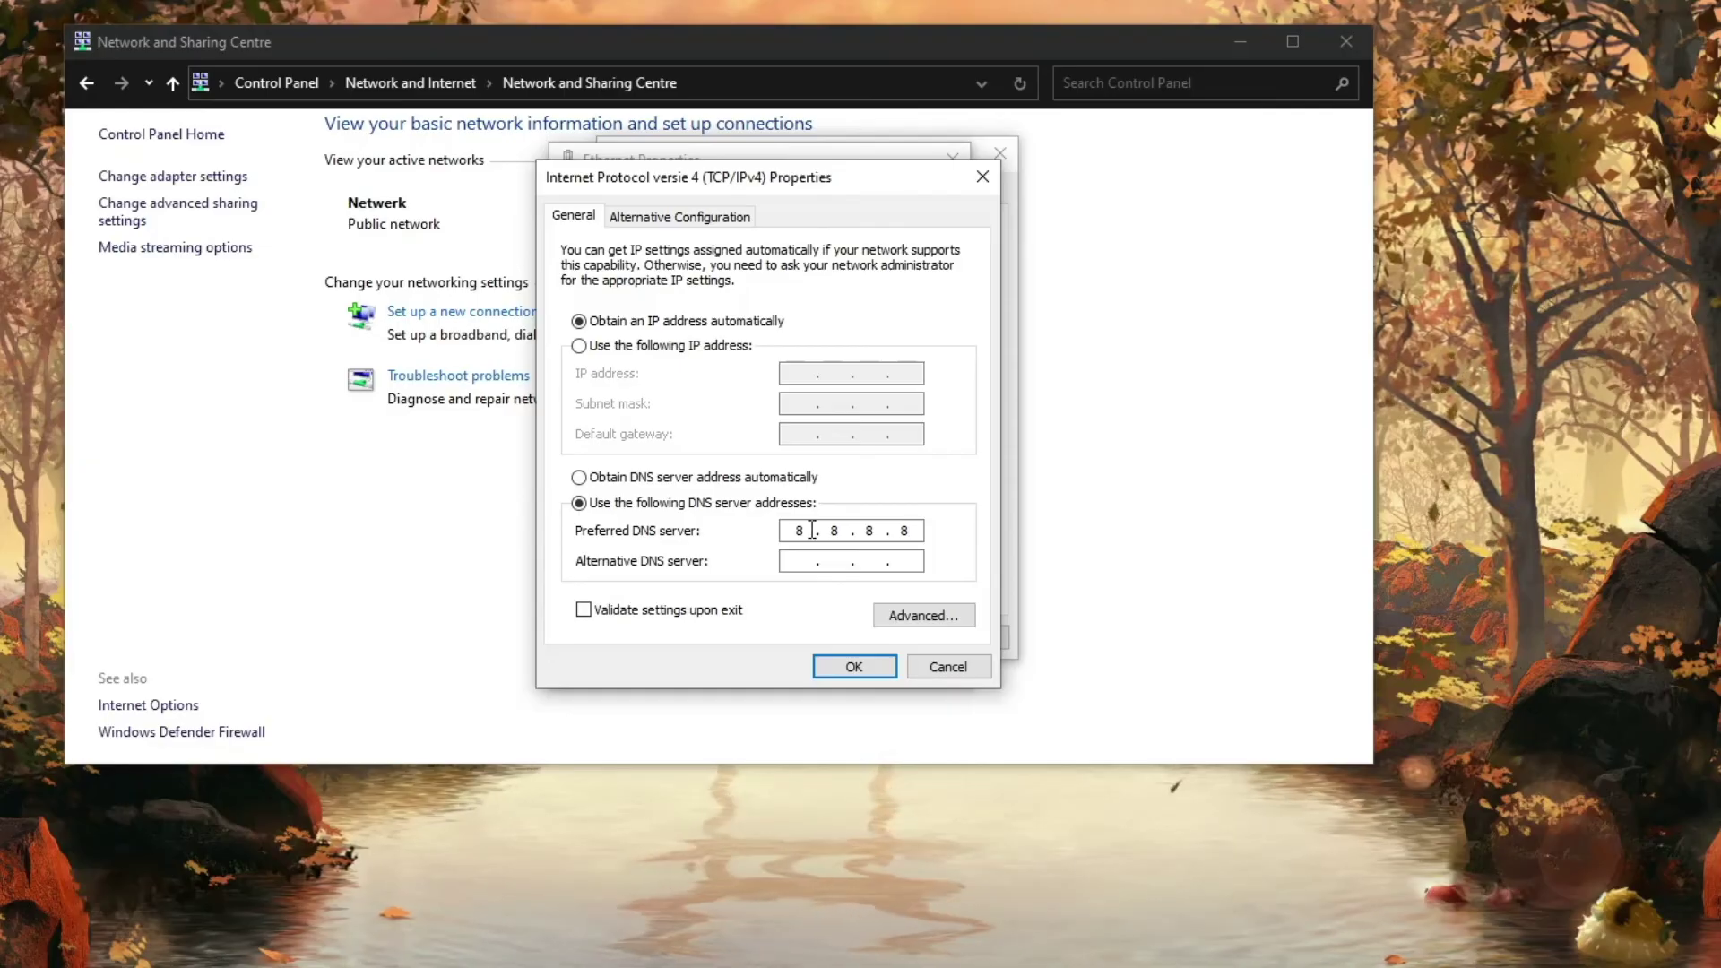
click(836, 559)
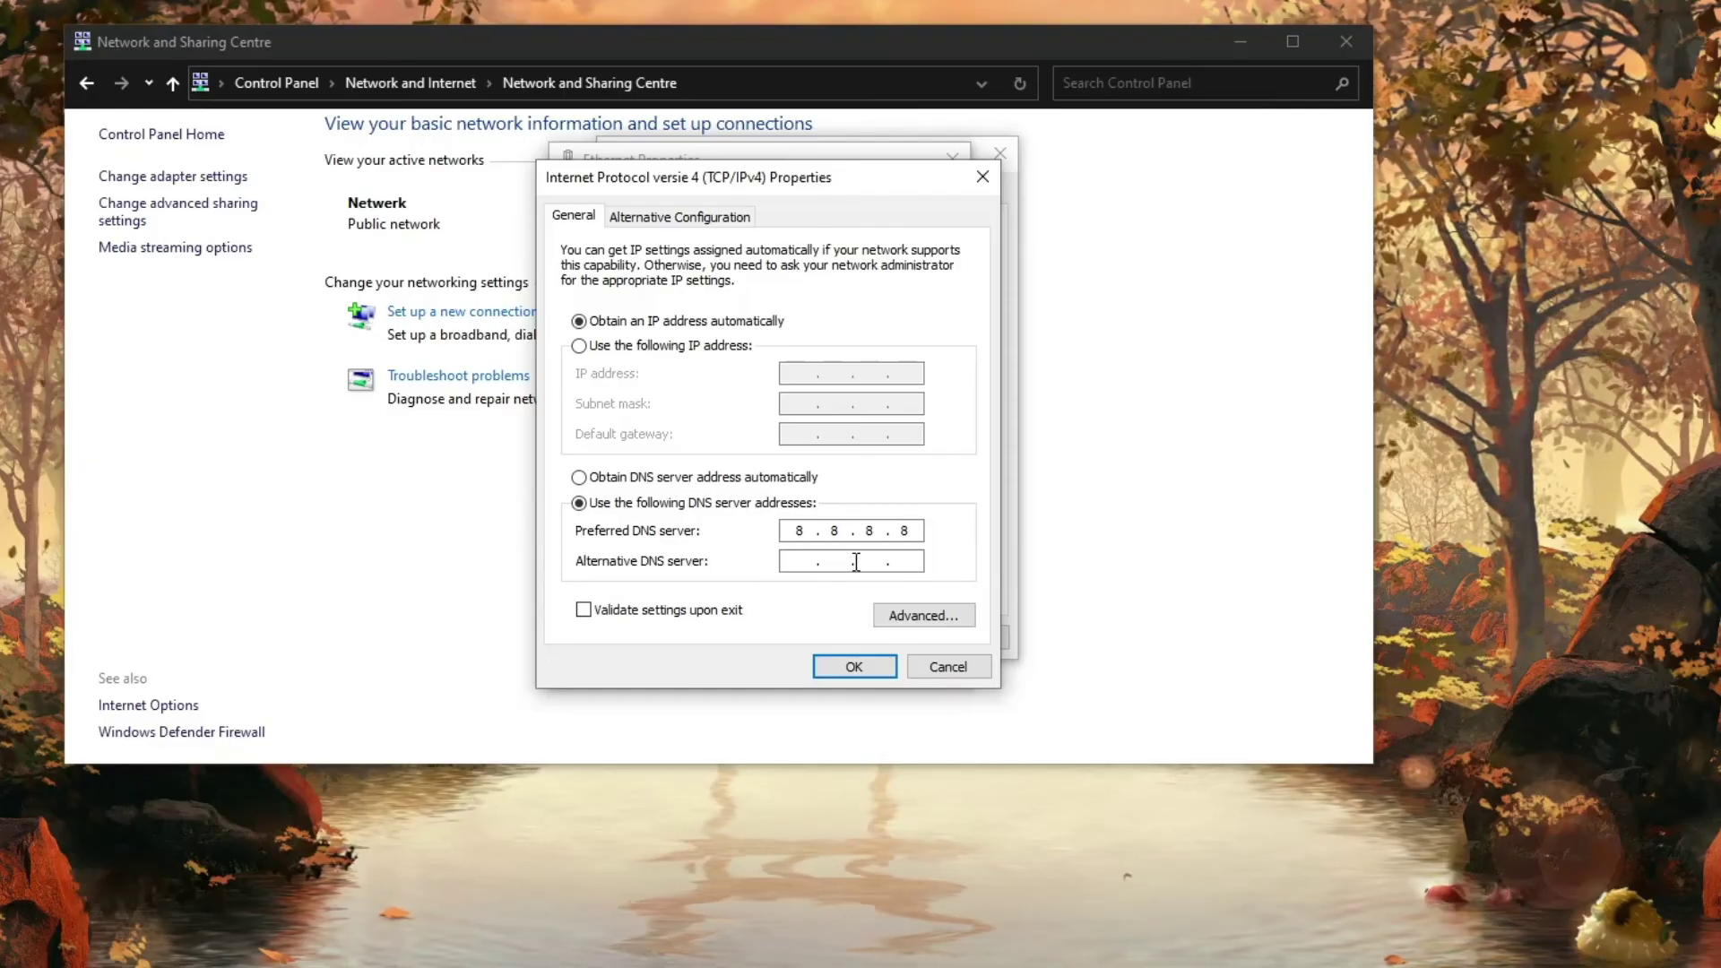
text(8.8)
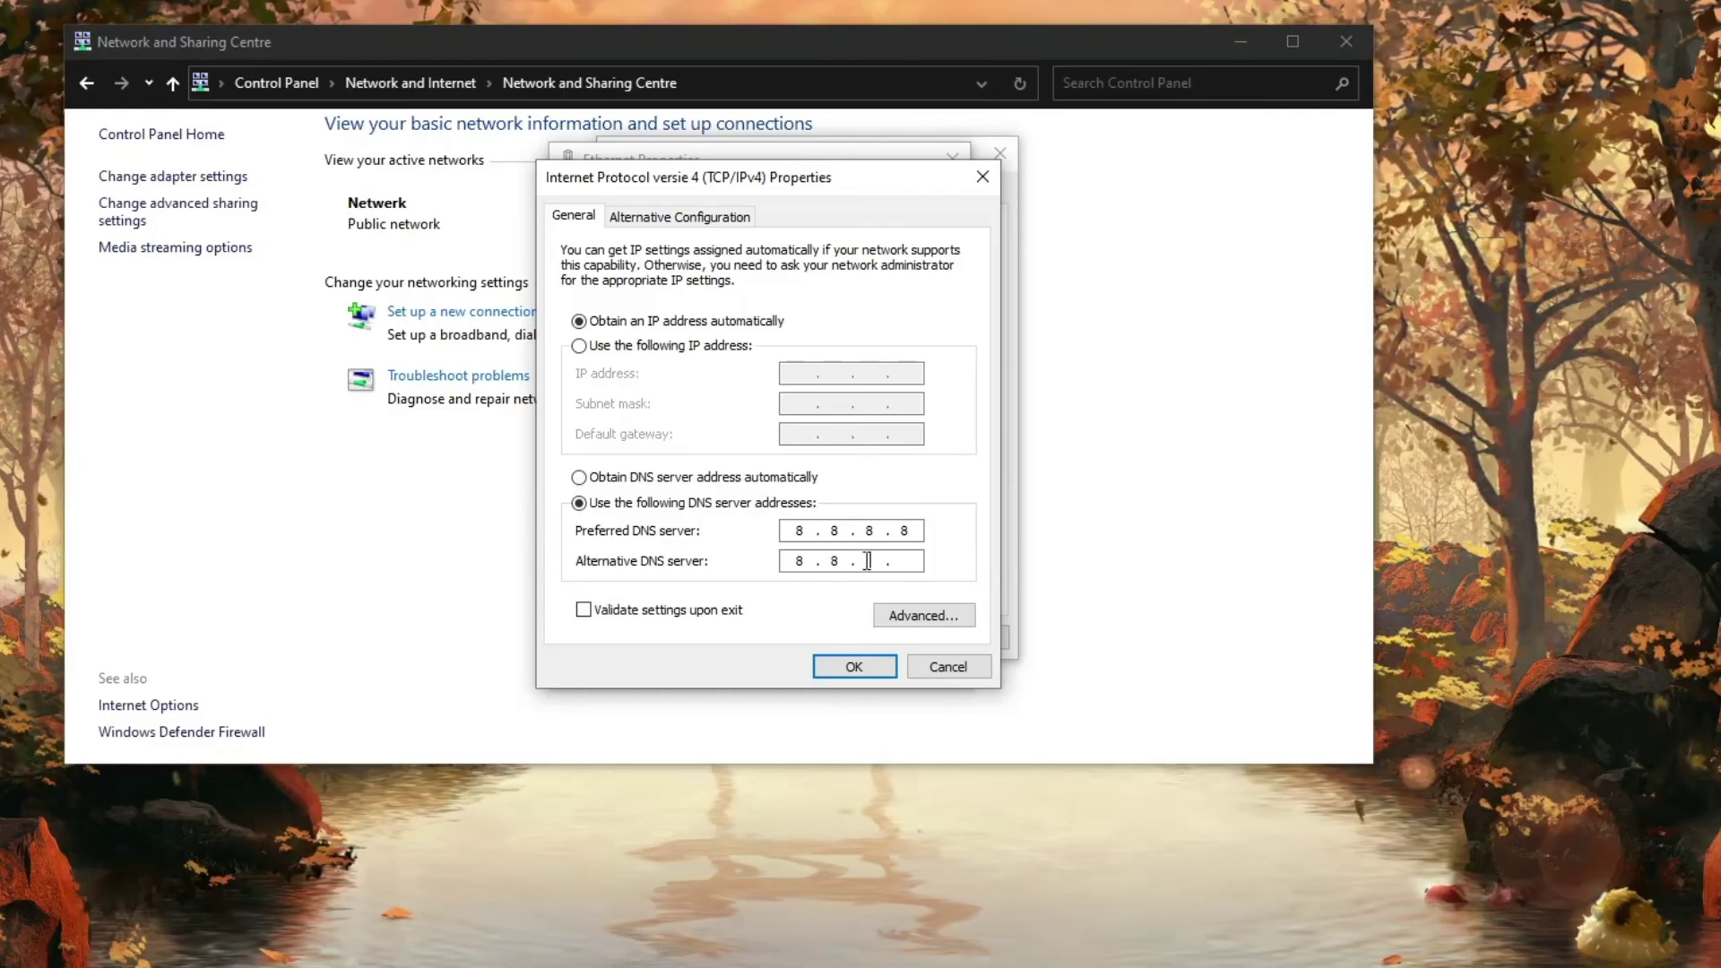
text(.44)
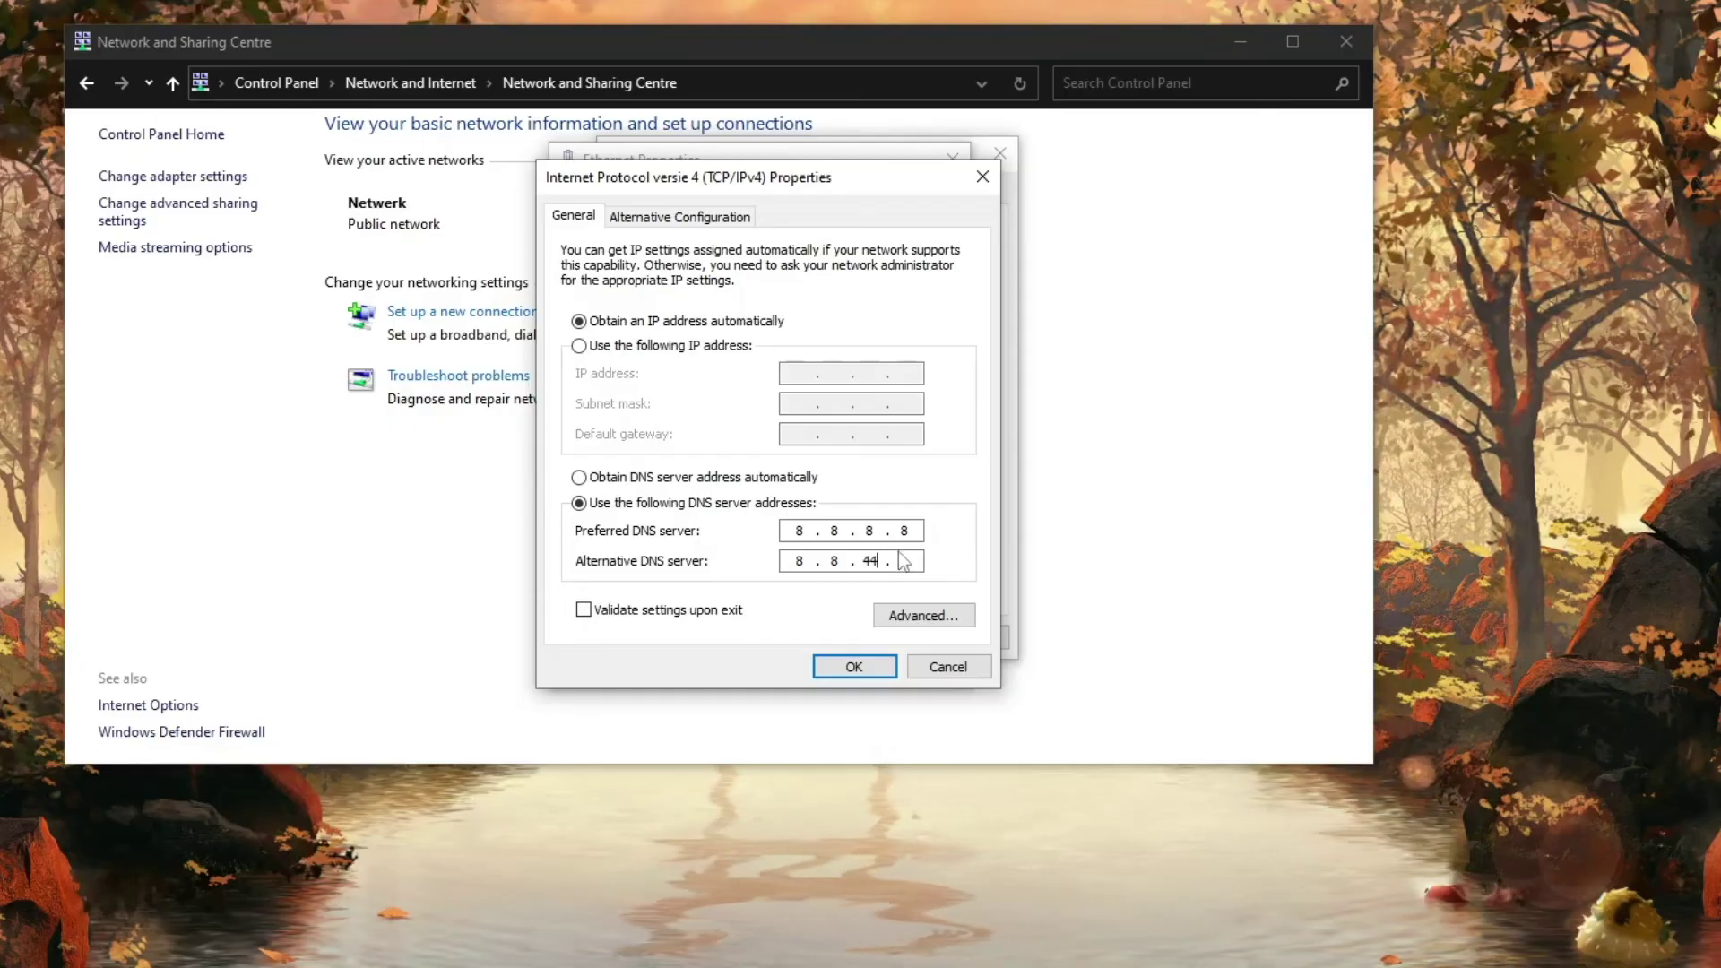
text(4)
key(Left)
key(Left)
key(BackSpace)
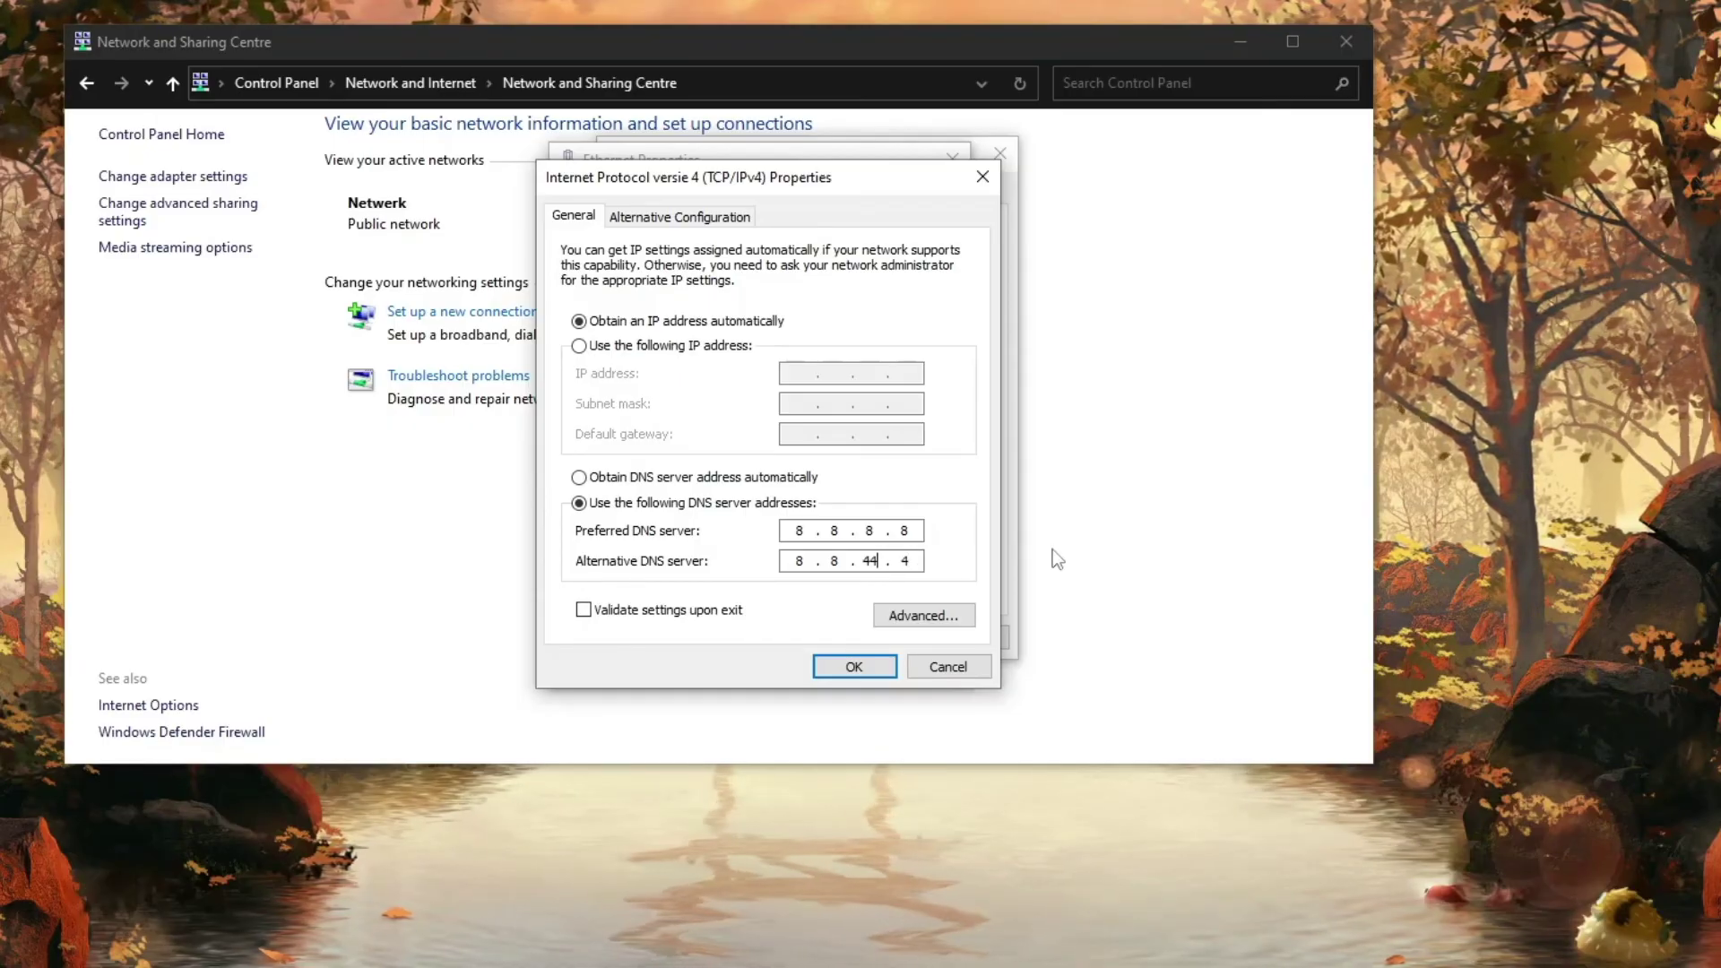
click(874, 667)
click(842, 670)
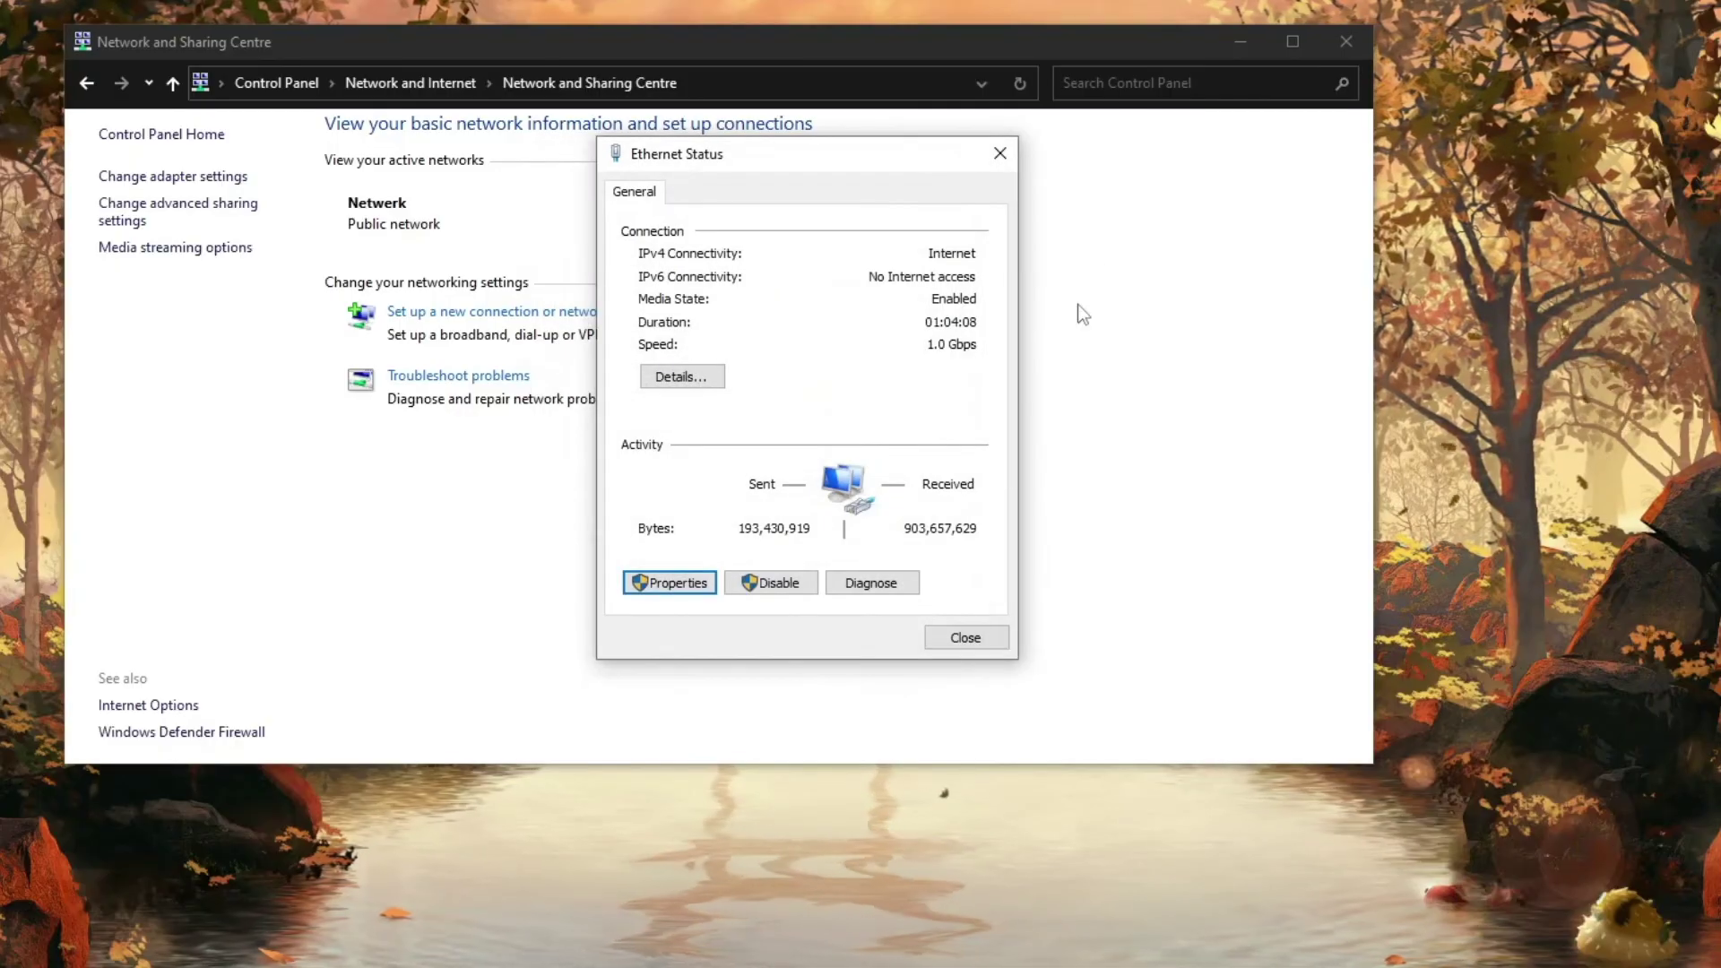
Close the Ethernet Status dialog and the Network and Sharing Centre window, leaving the desktop.
click(984, 627)
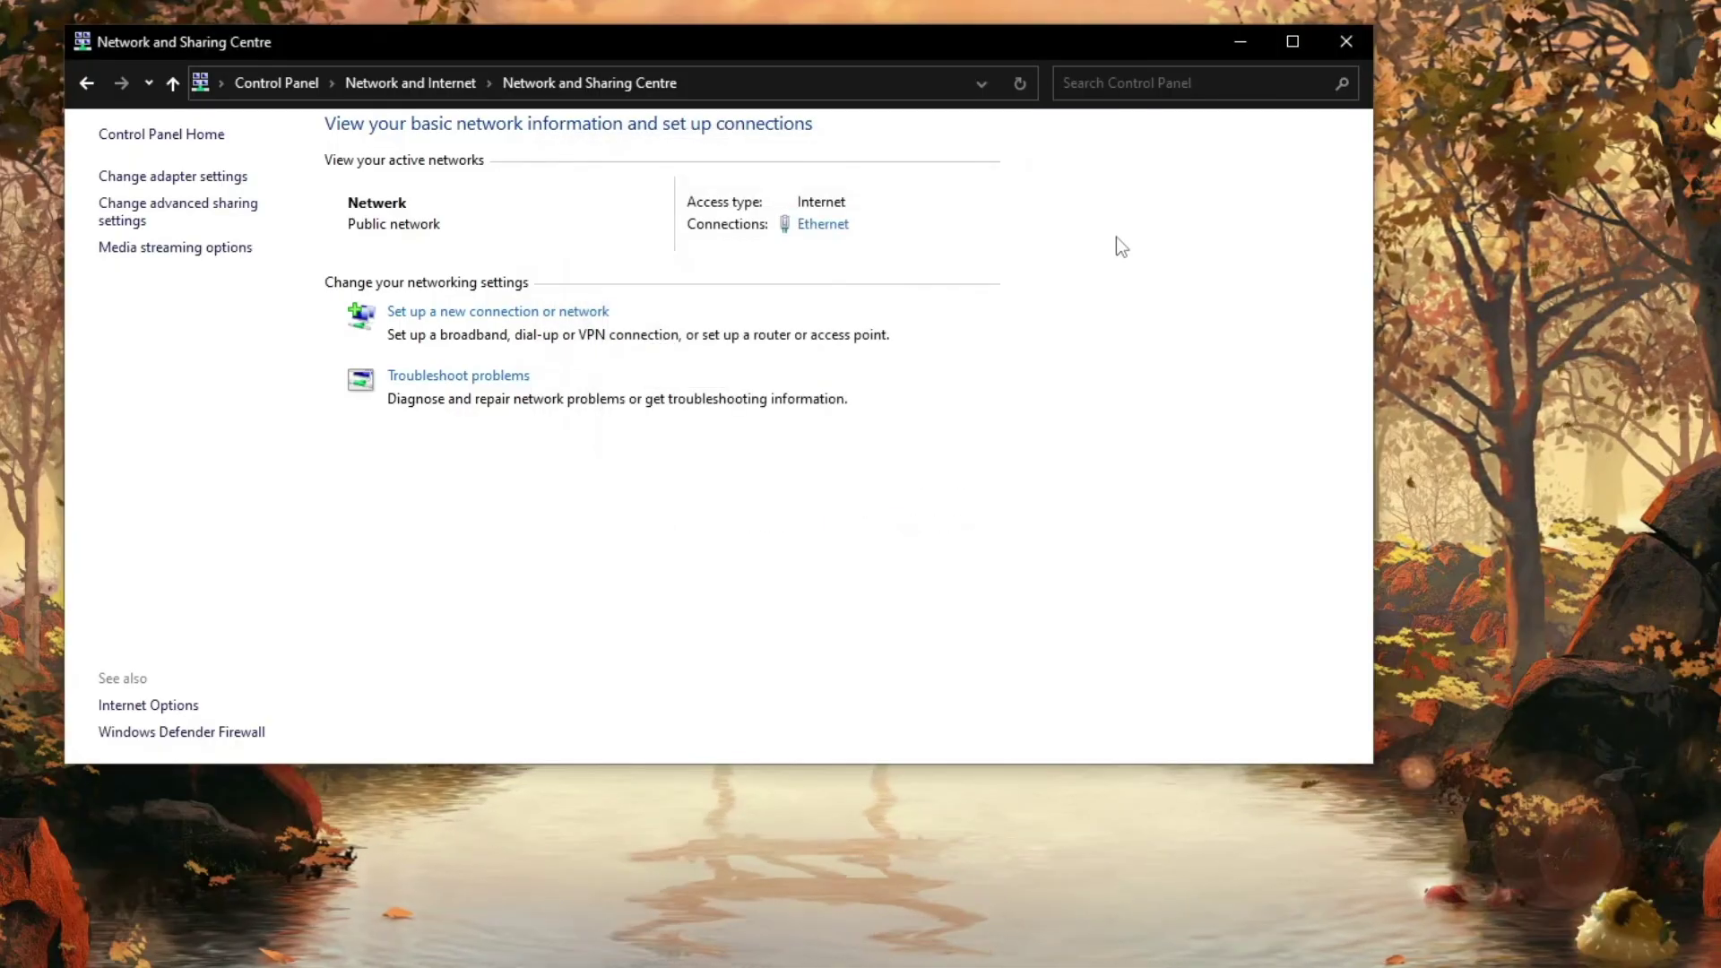
click(1346, 42)
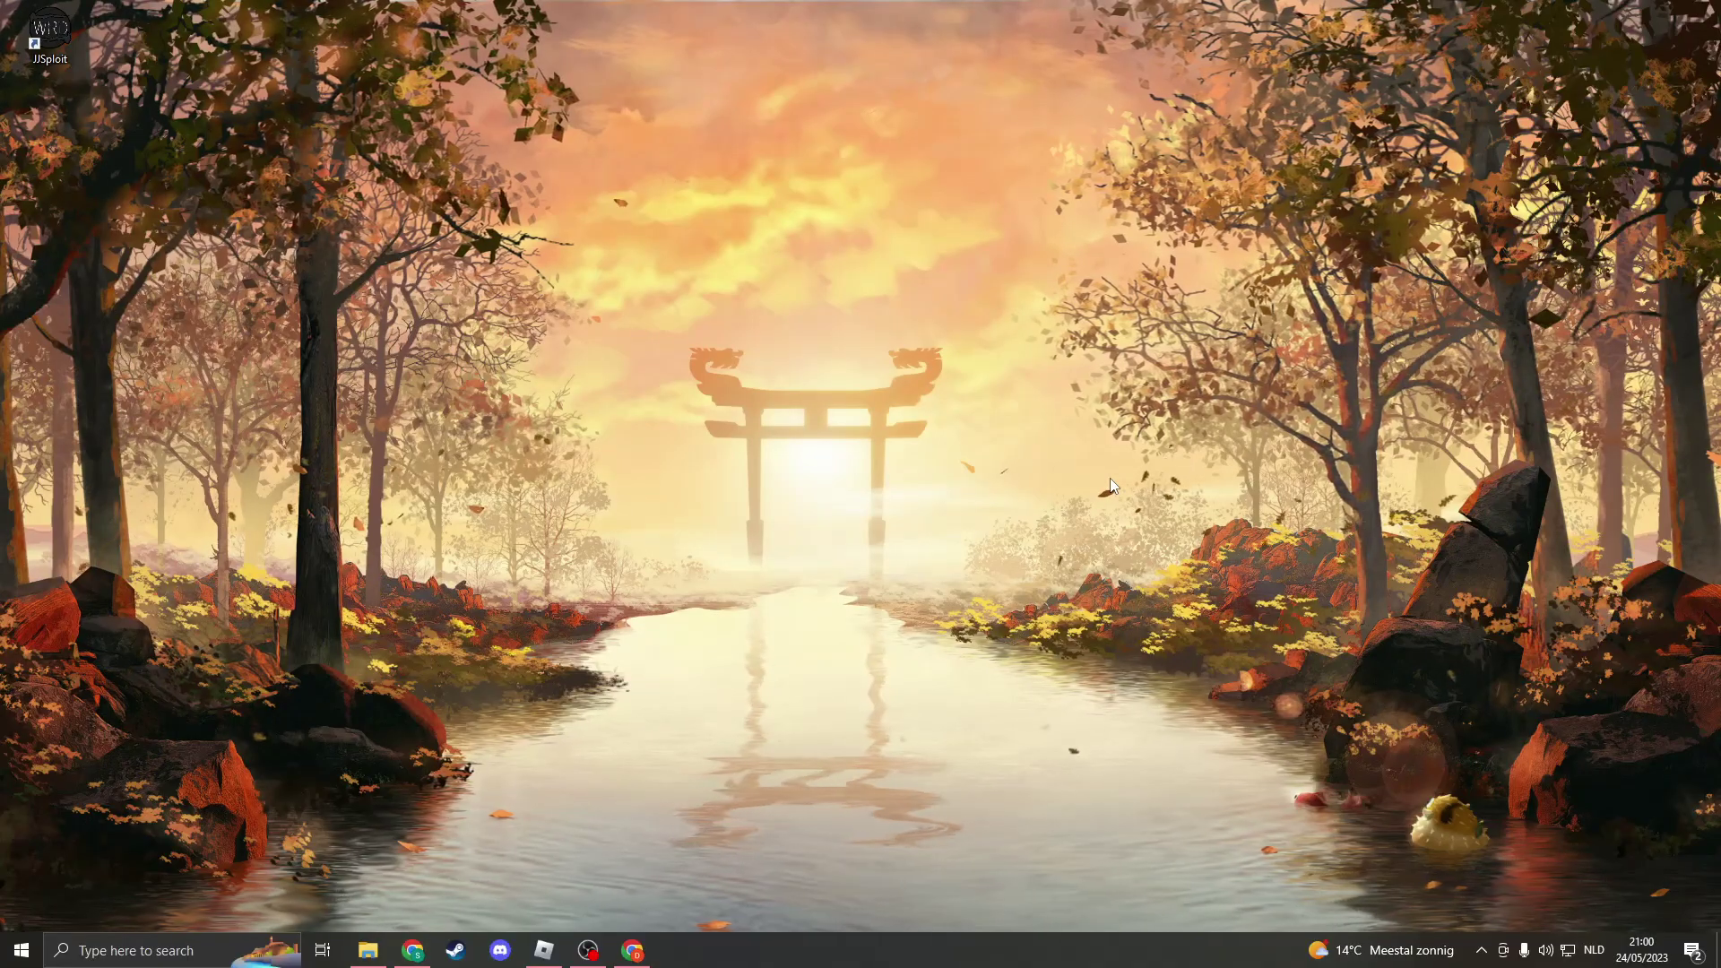